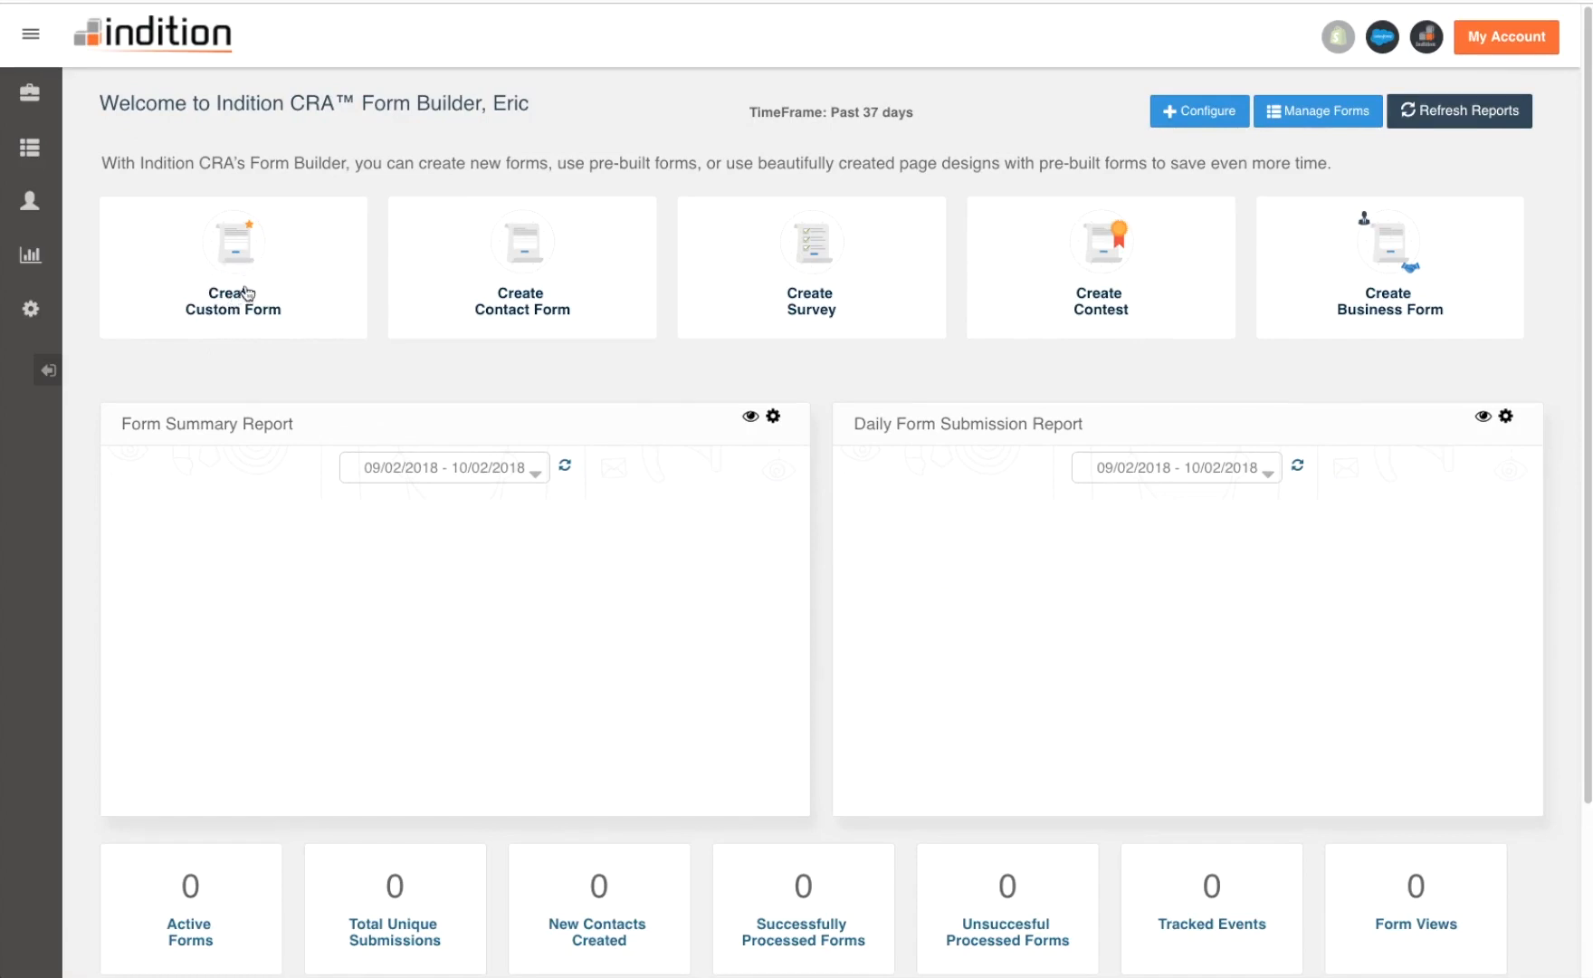
- Browse the pre-built contact and survey form templates, paging through the template carousel
click(521, 292)
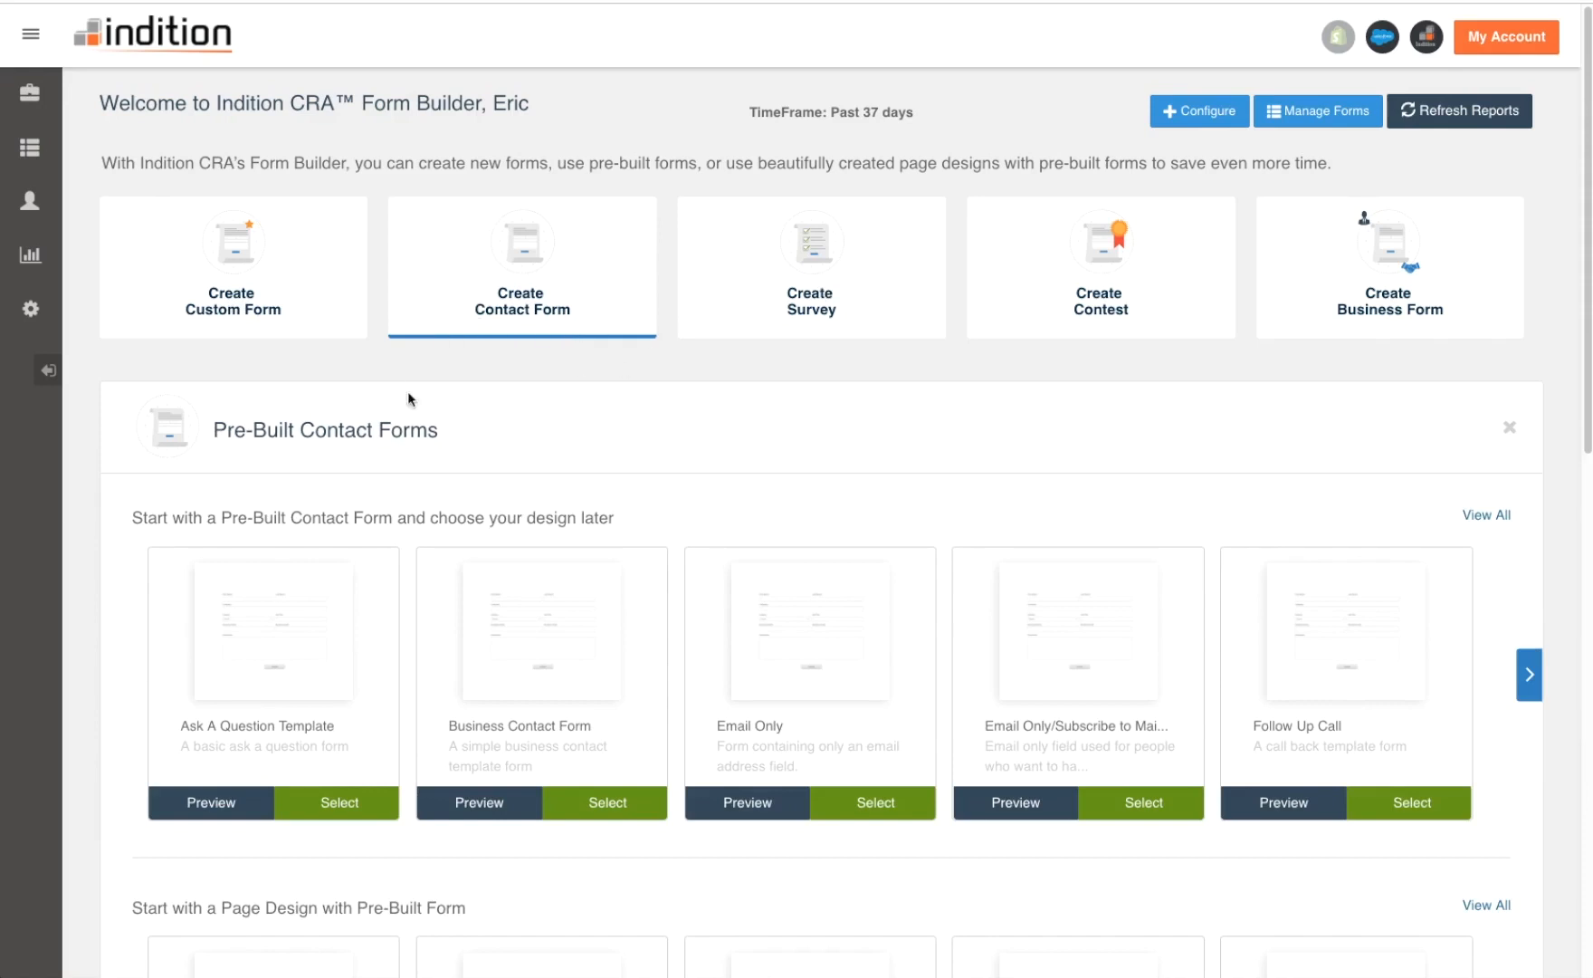
click(811, 315)
click(570, 307)
click(841, 296)
click(574, 302)
click(1529, 688)
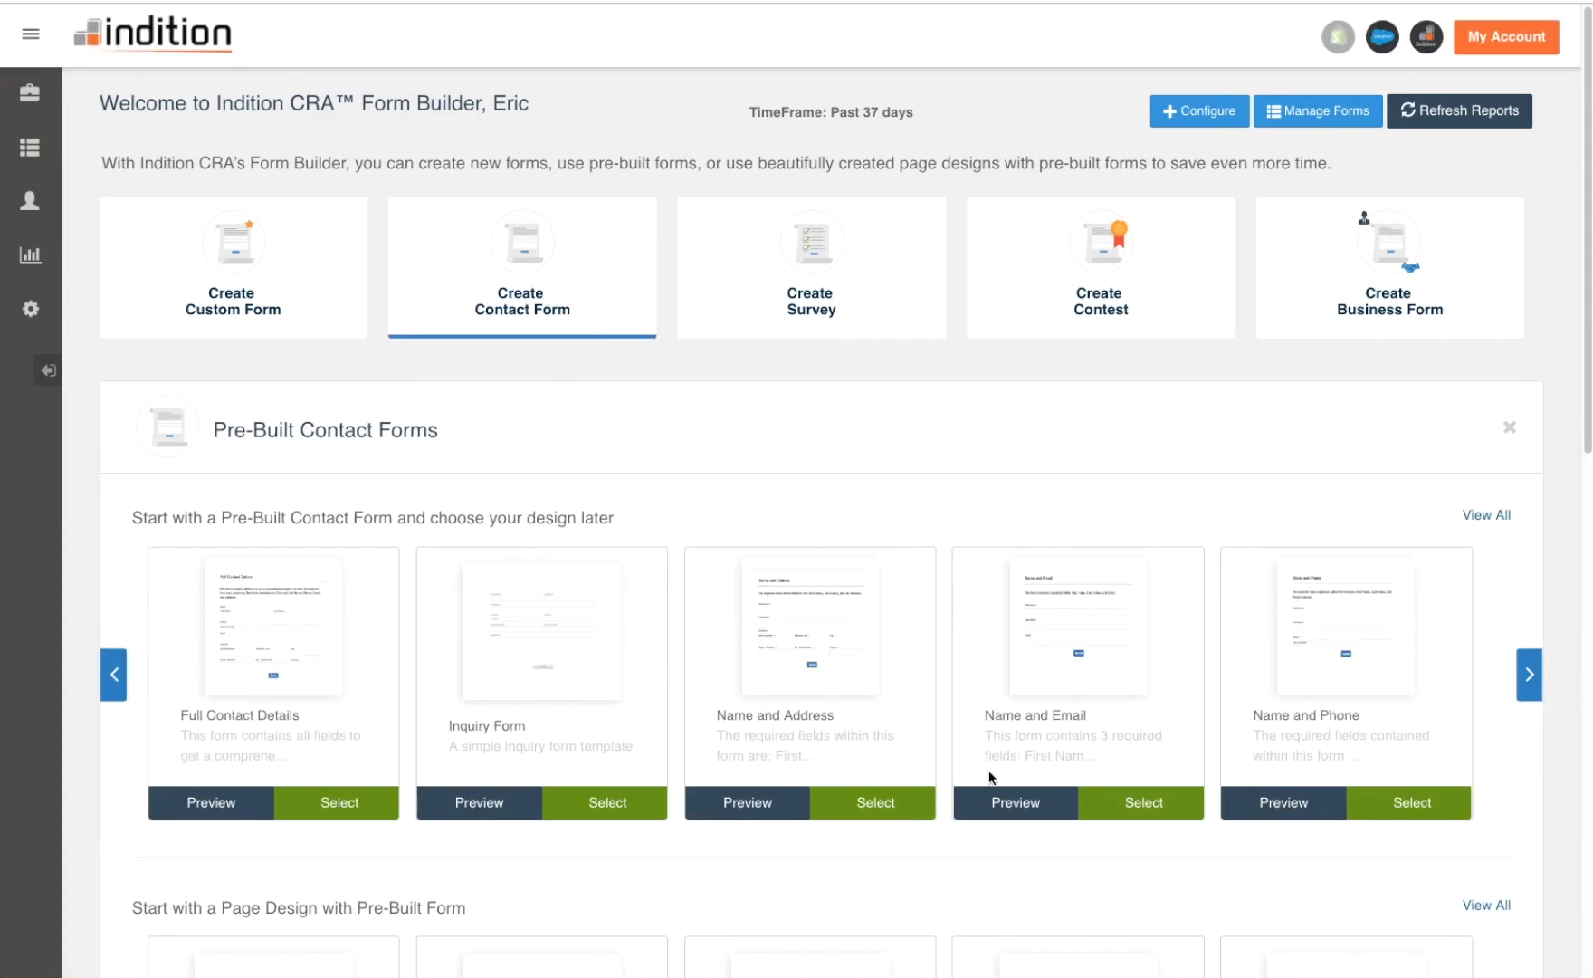
click(114, 676)
- Create a new Custom Form category form named 'Custom Form Build' and save it
click(206, 309)
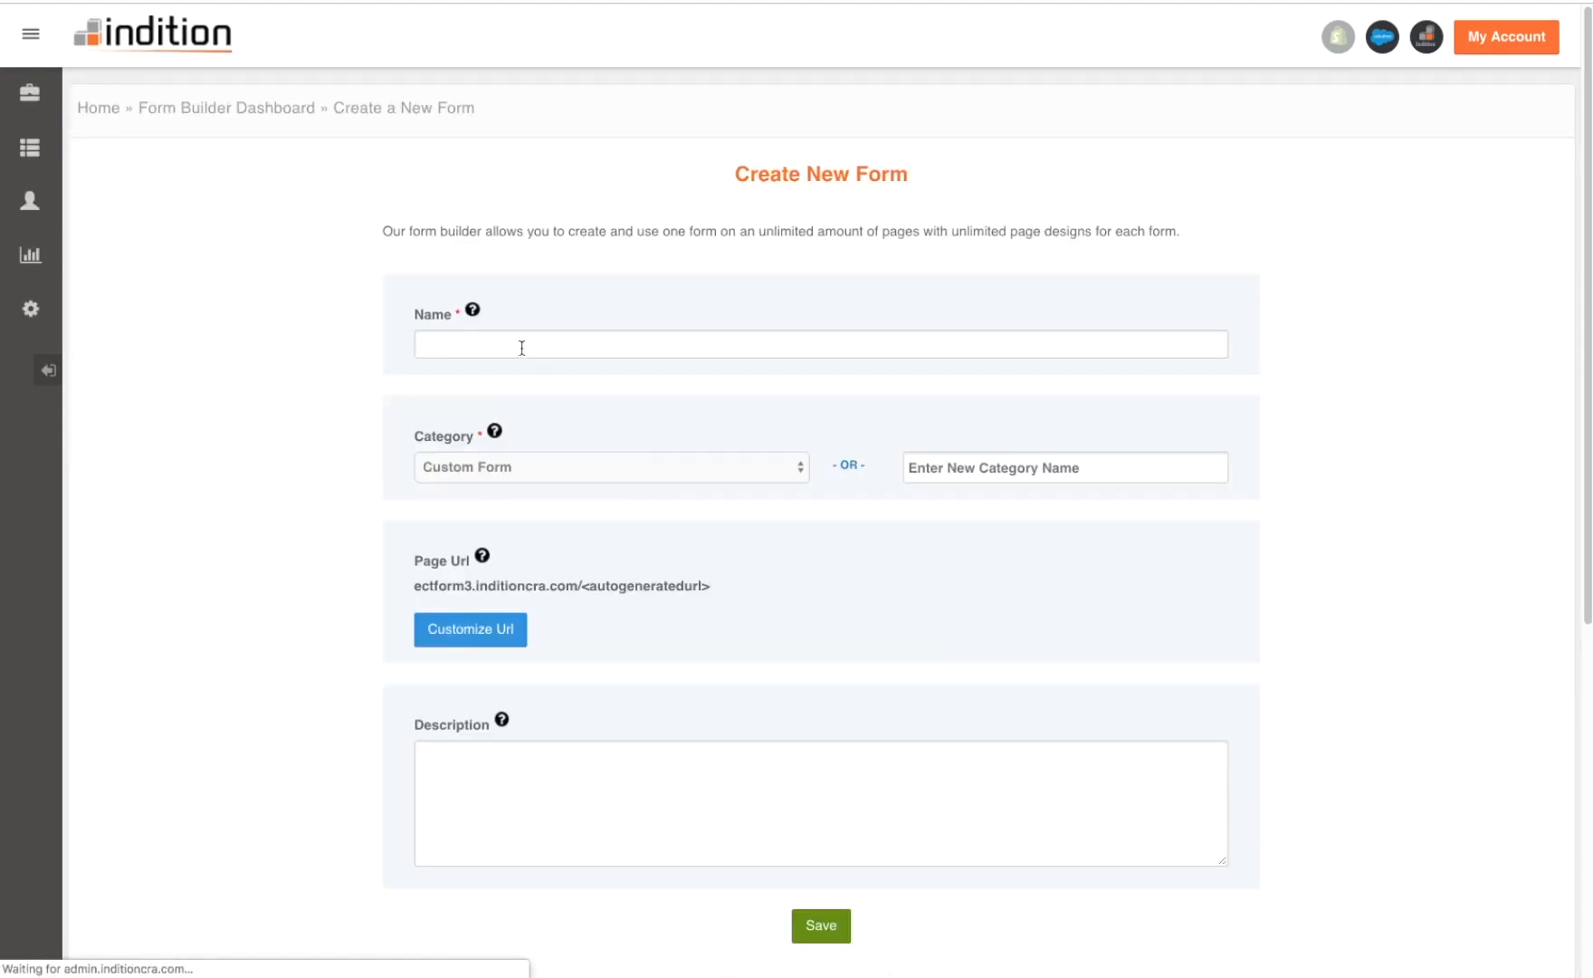
click(522, 345)
text(Custom)
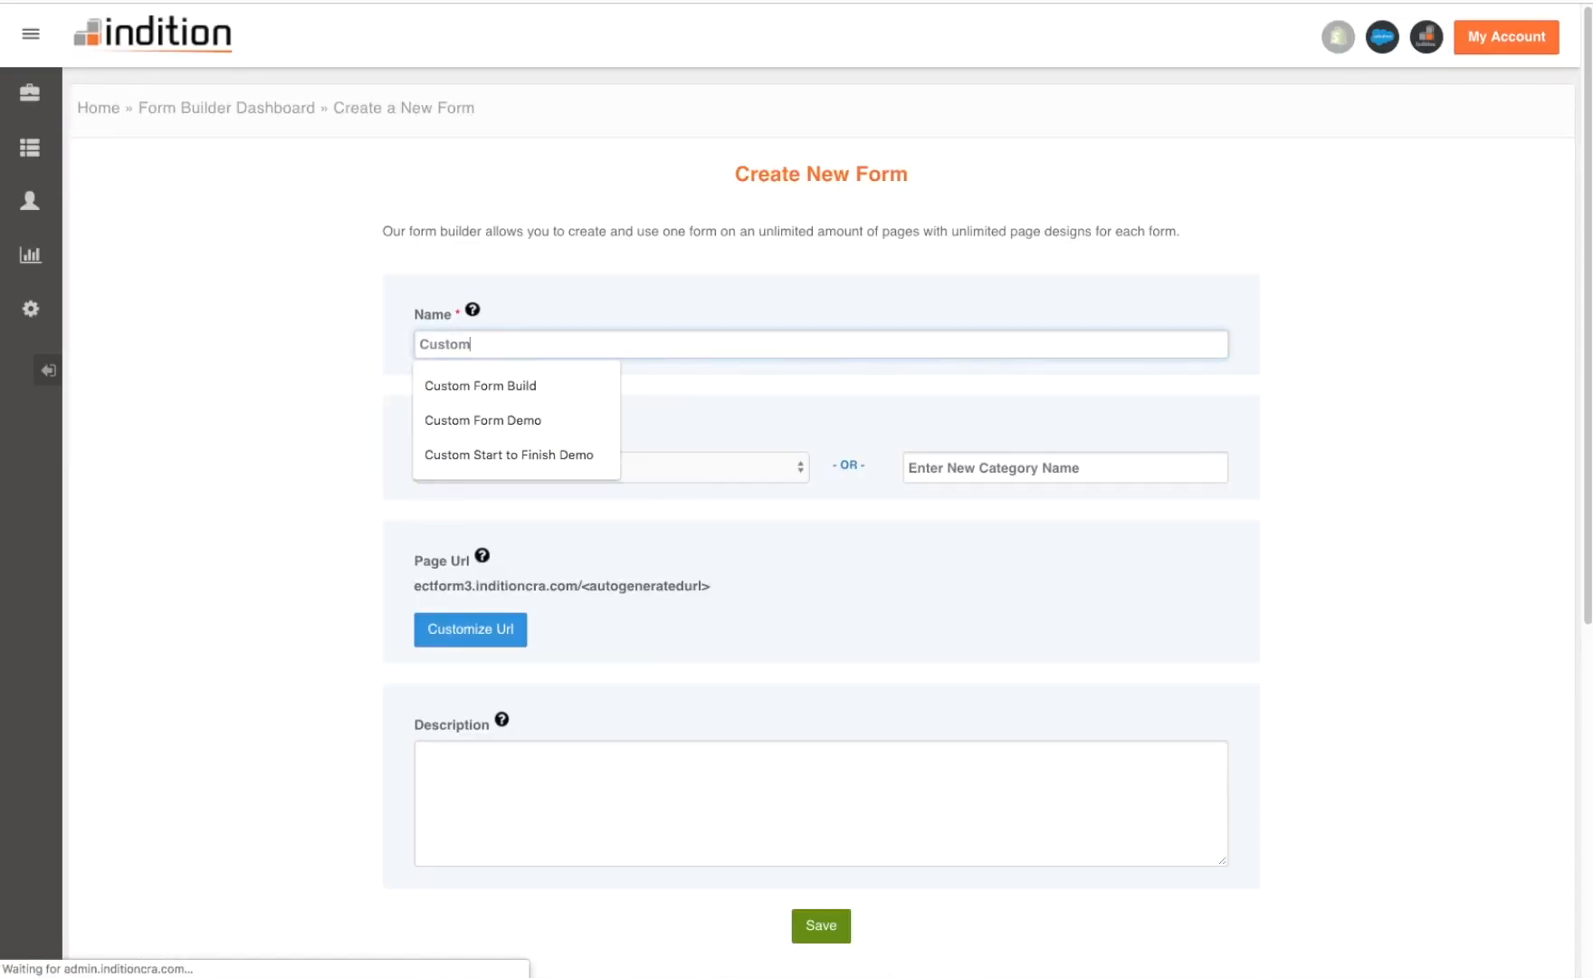
text( Form Build)
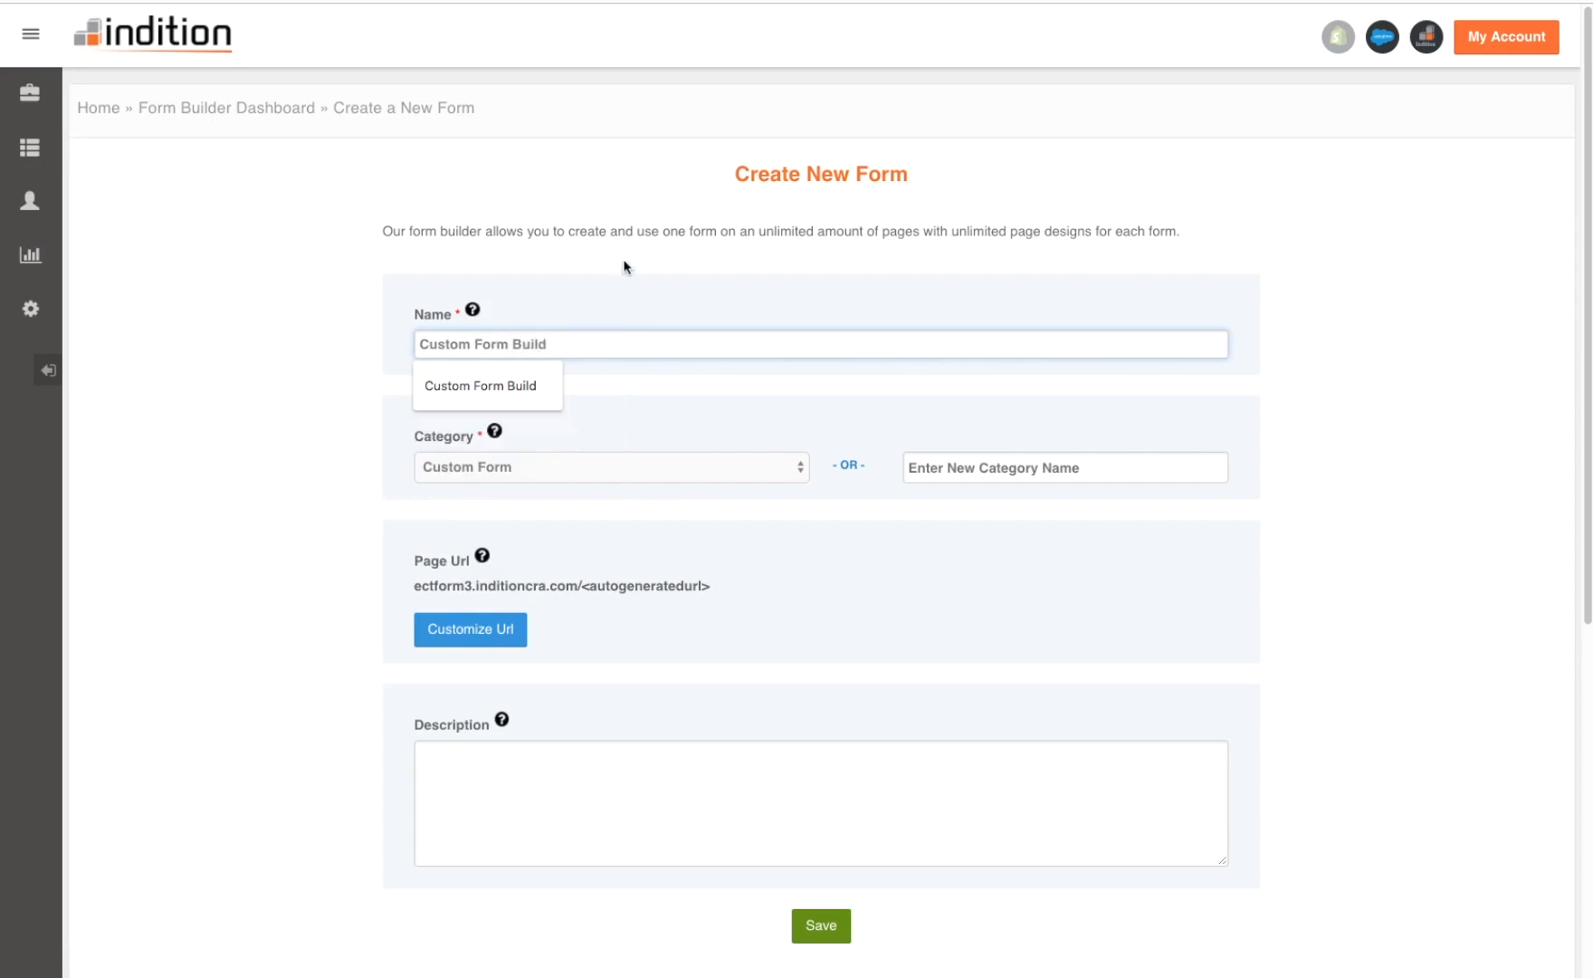
click(623, 267)
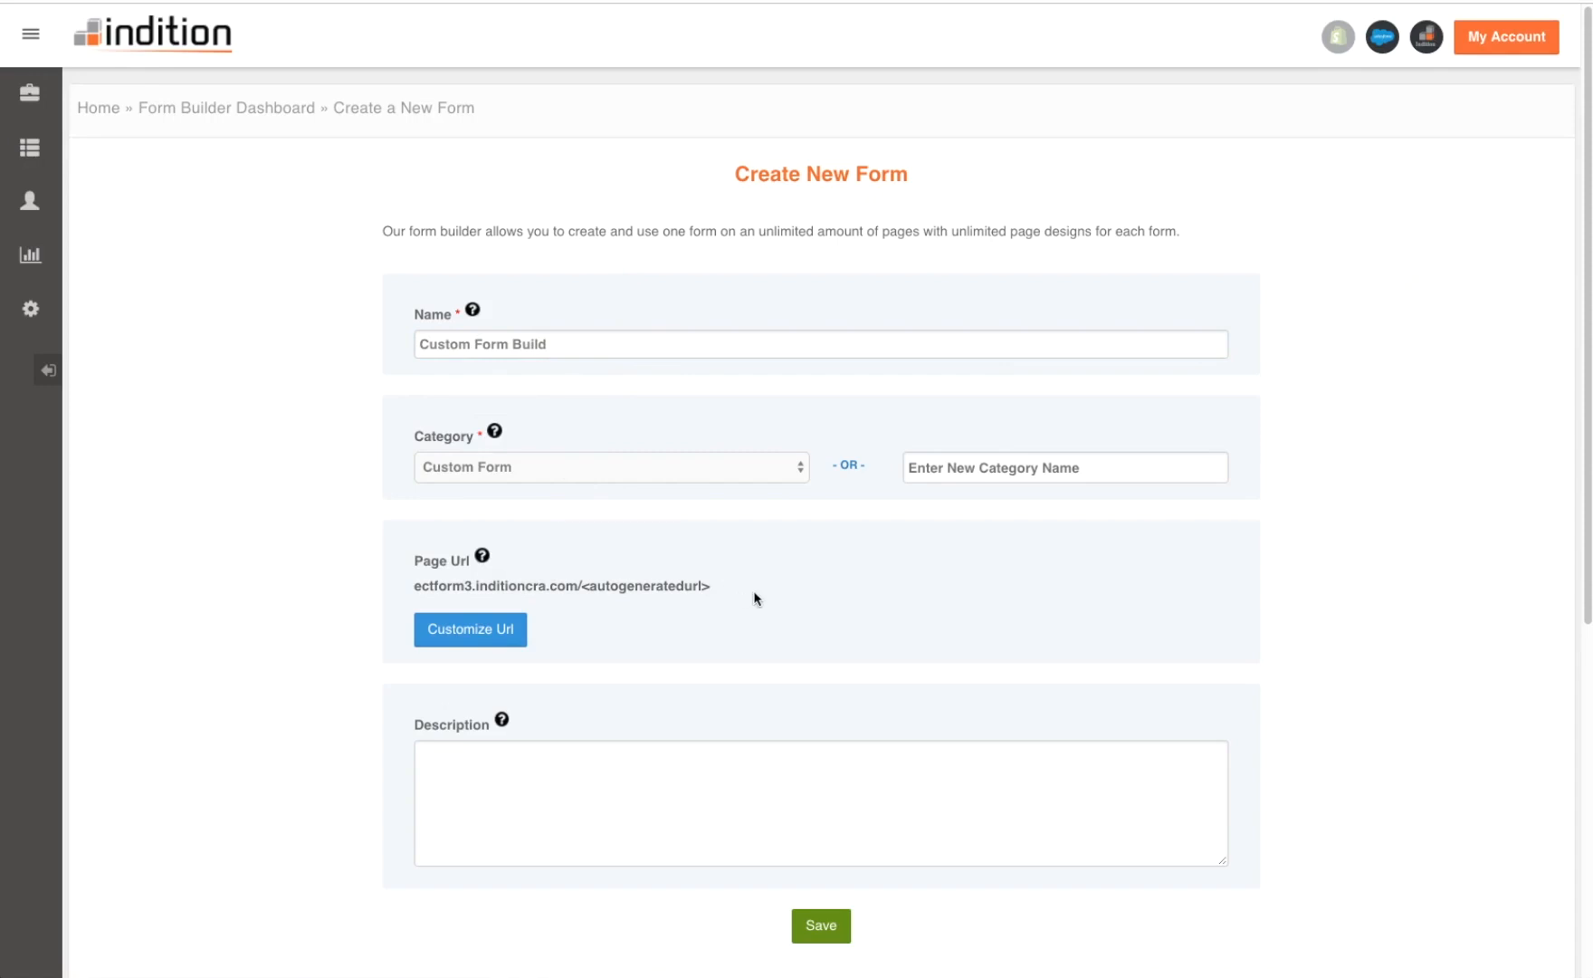
scroll(752, 597, down, 1)
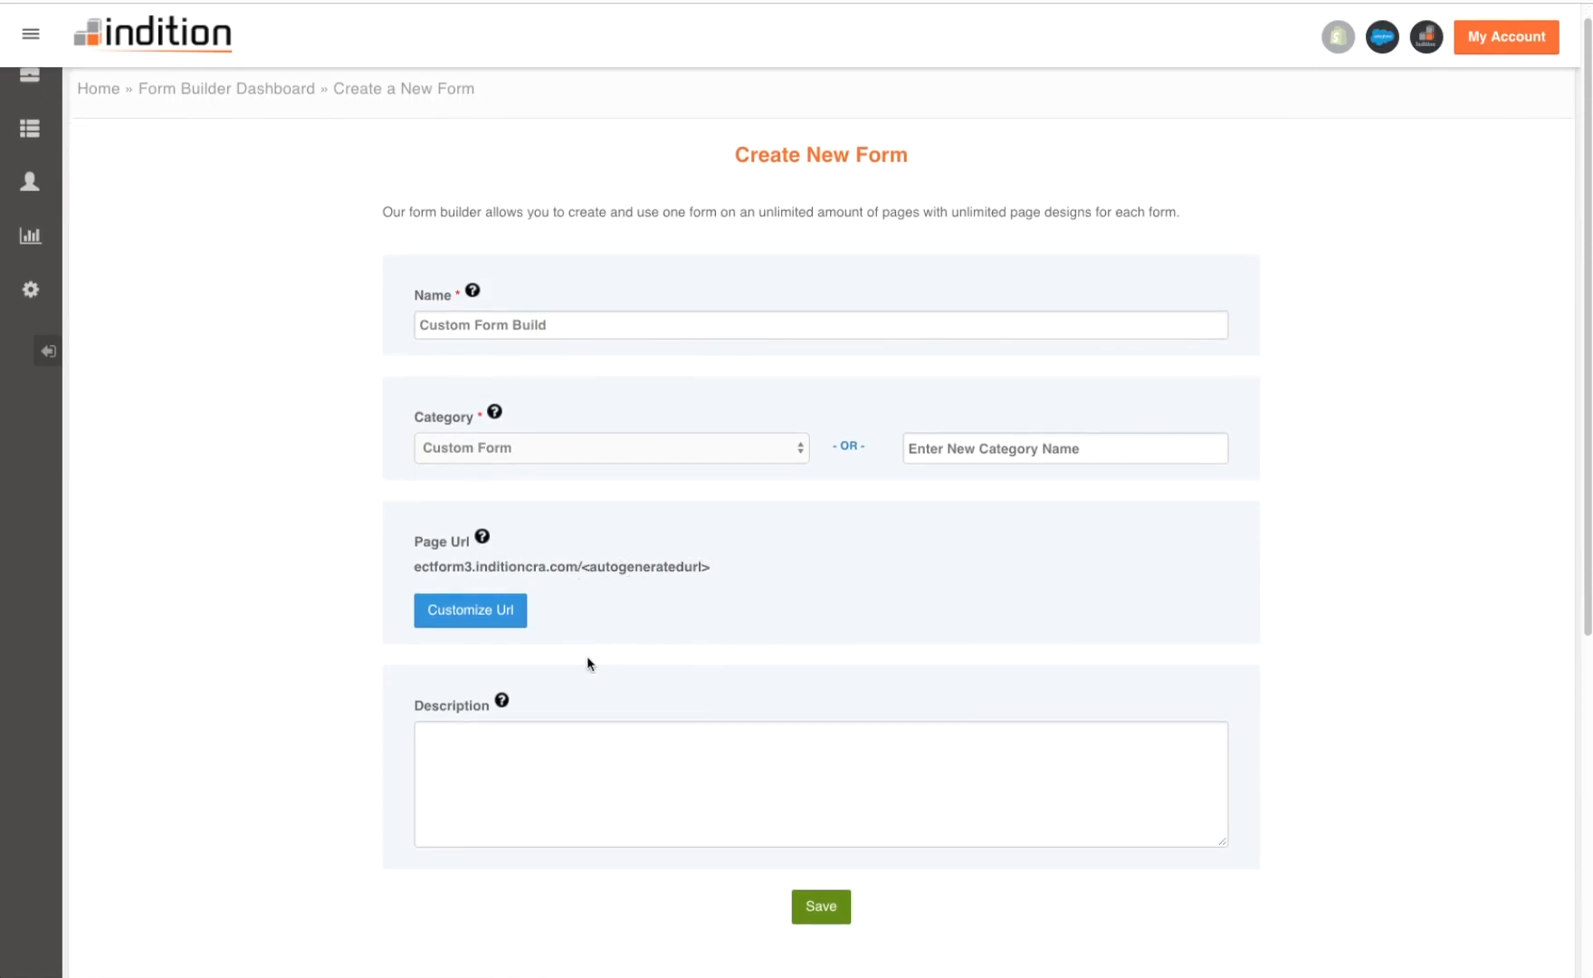
click(824, 903)
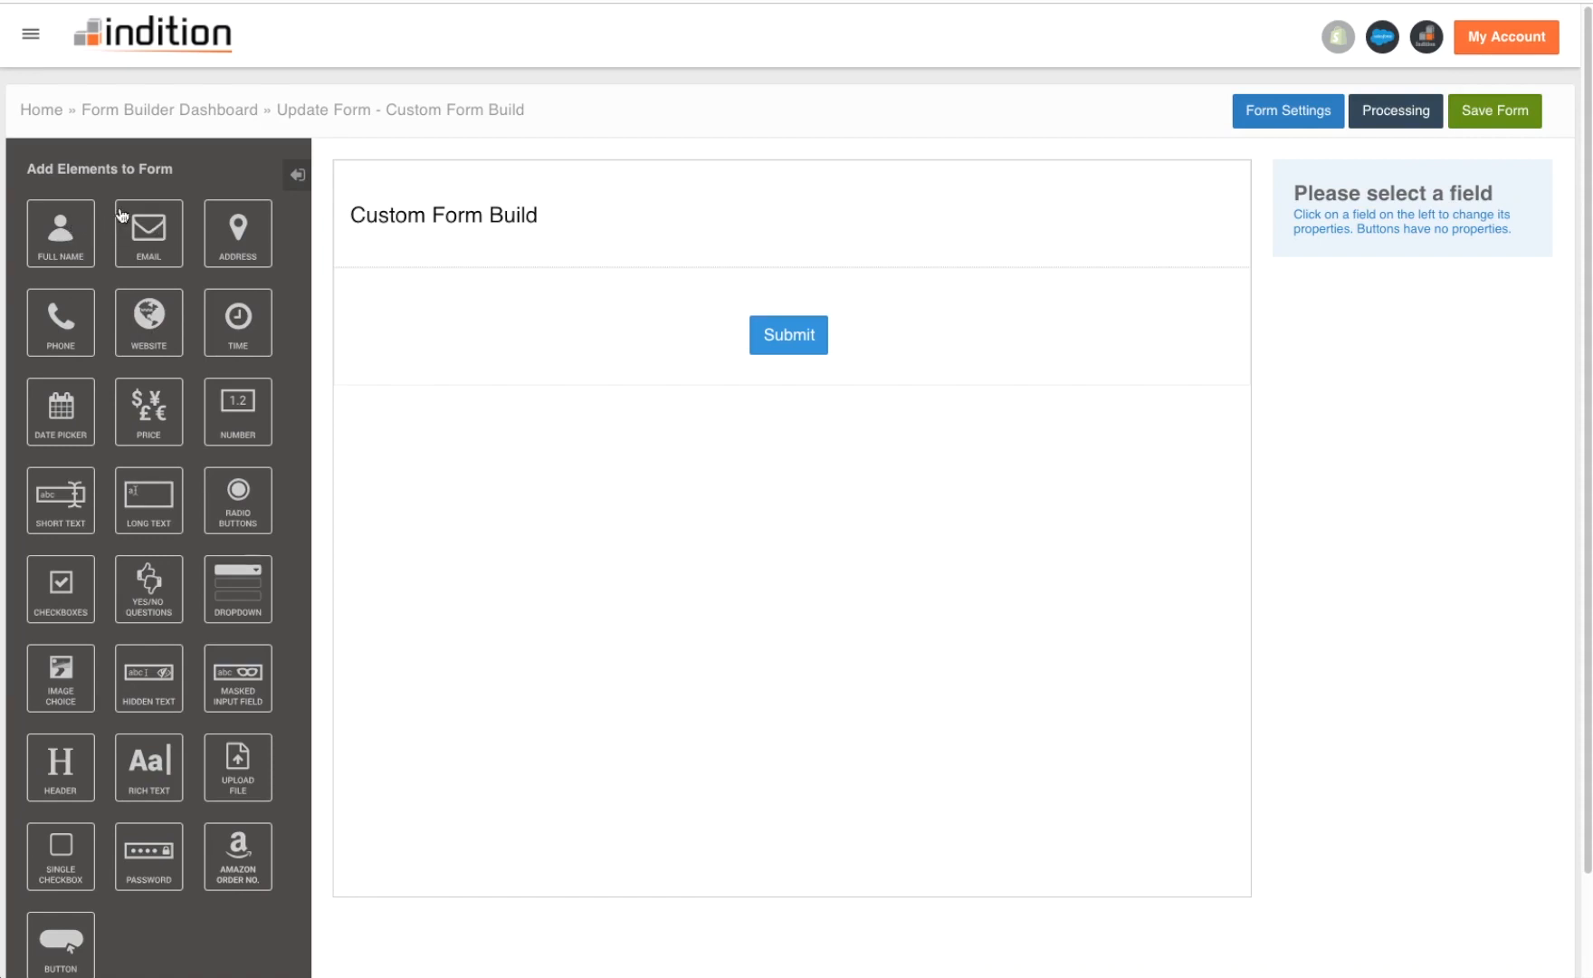
- Add a first-and-last Name field, an Email field and a Long Text field
click(77, 250)
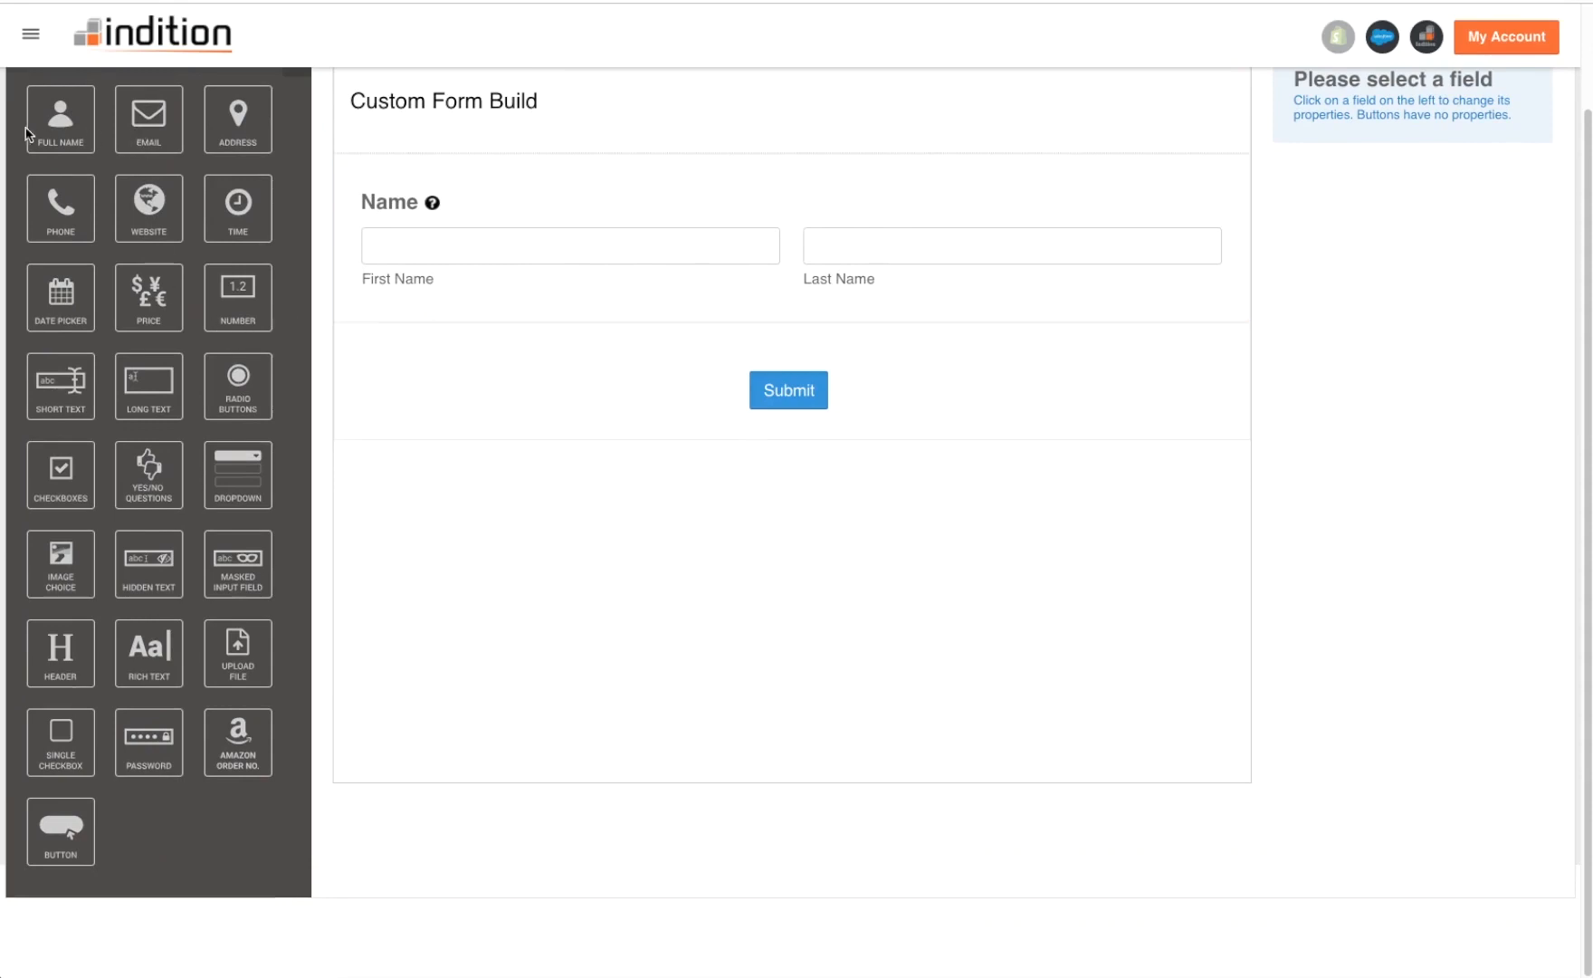
click(141, 133)
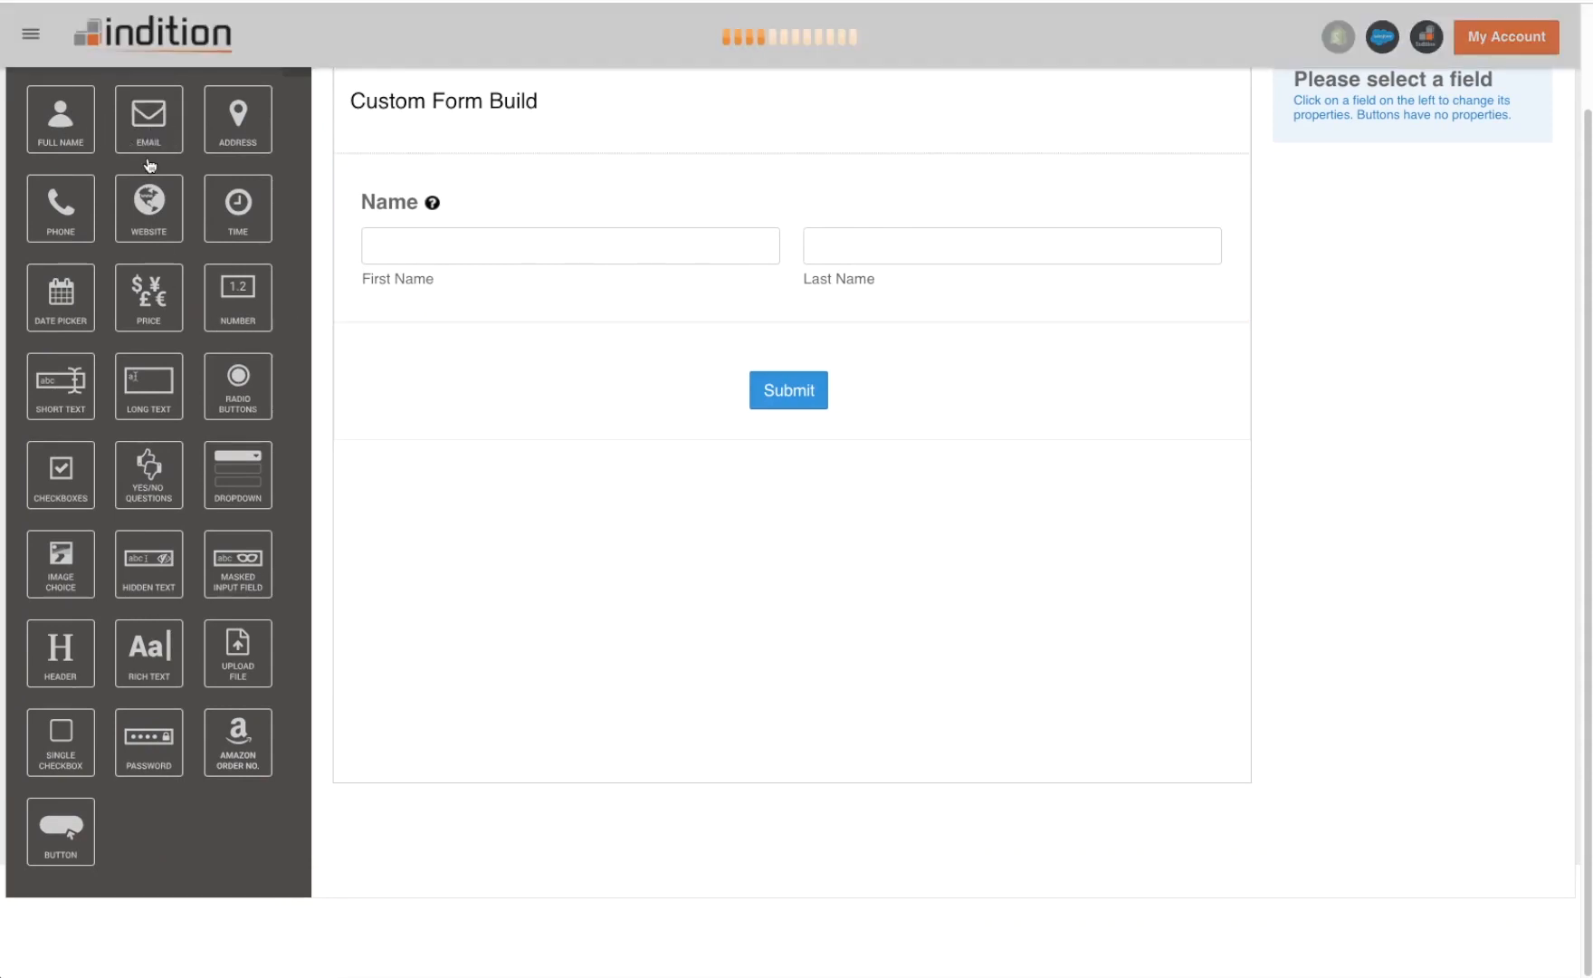
click(142, 407)
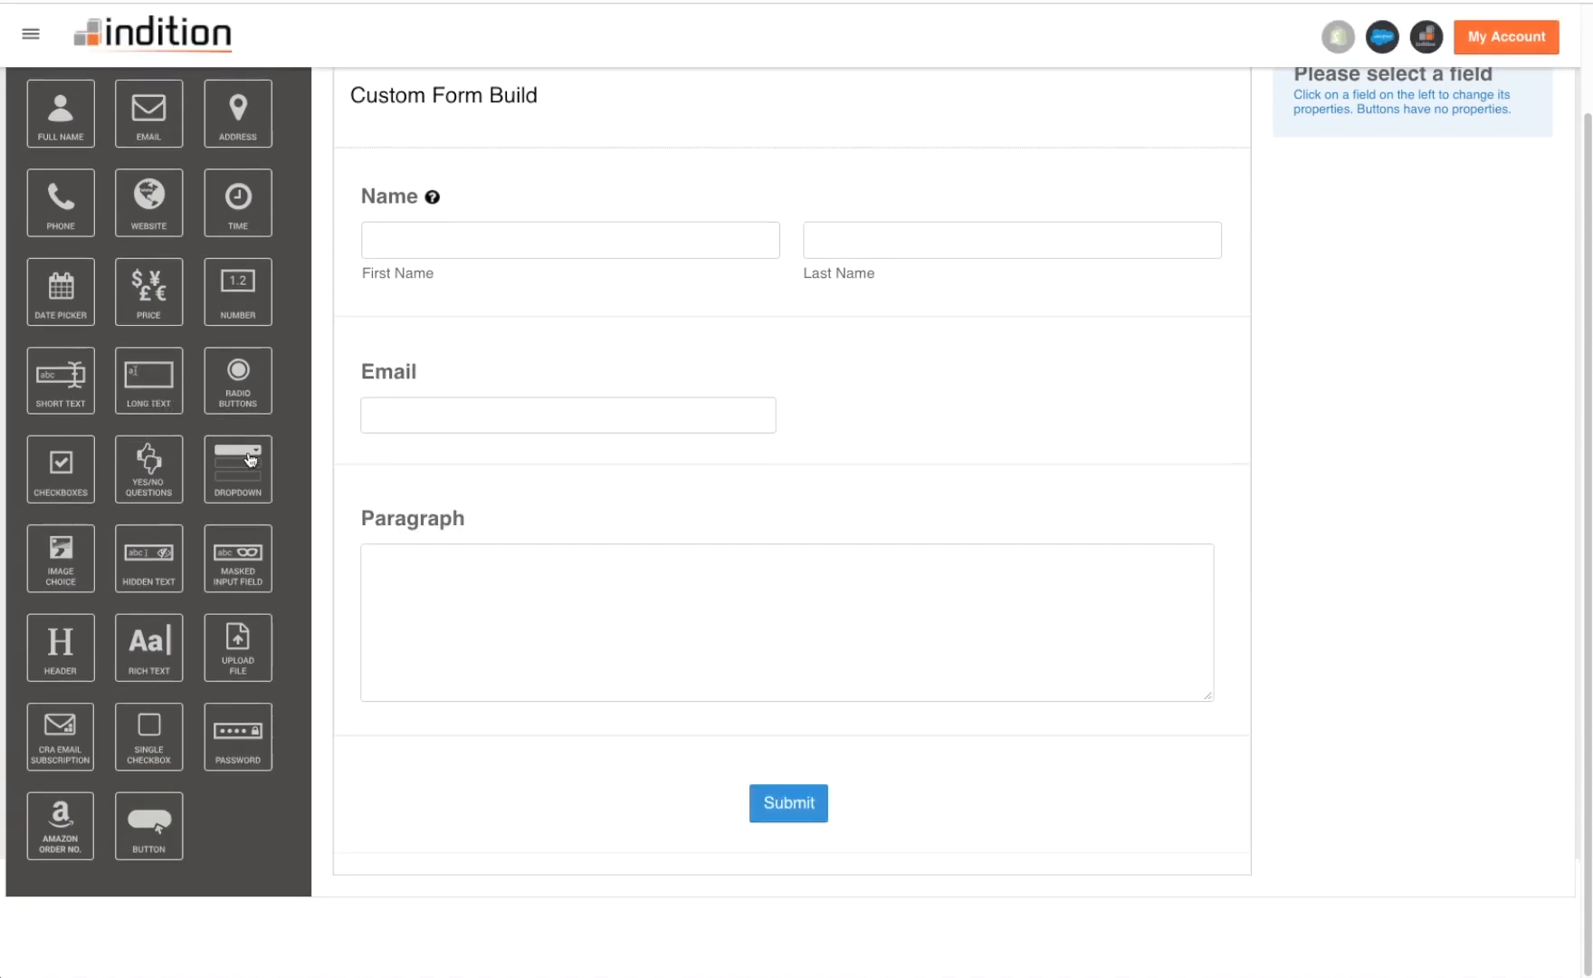
- Relabel the Paragraph field as 'Comments' and apply the change
click(545, 529)
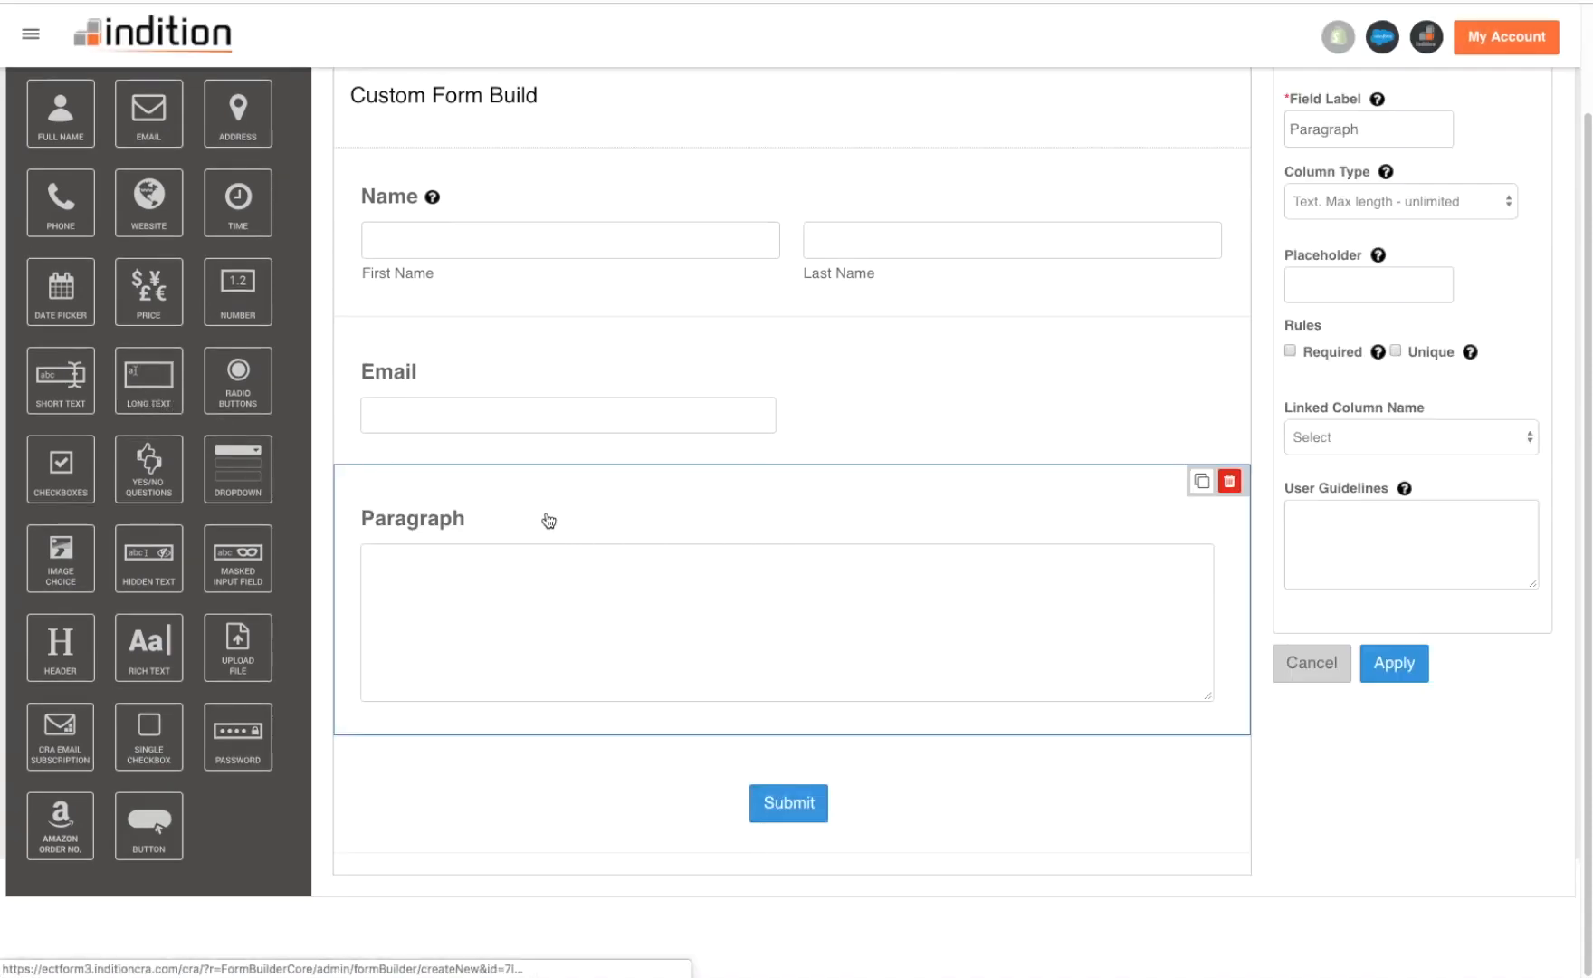
scroll(1488, 341, up, 2)
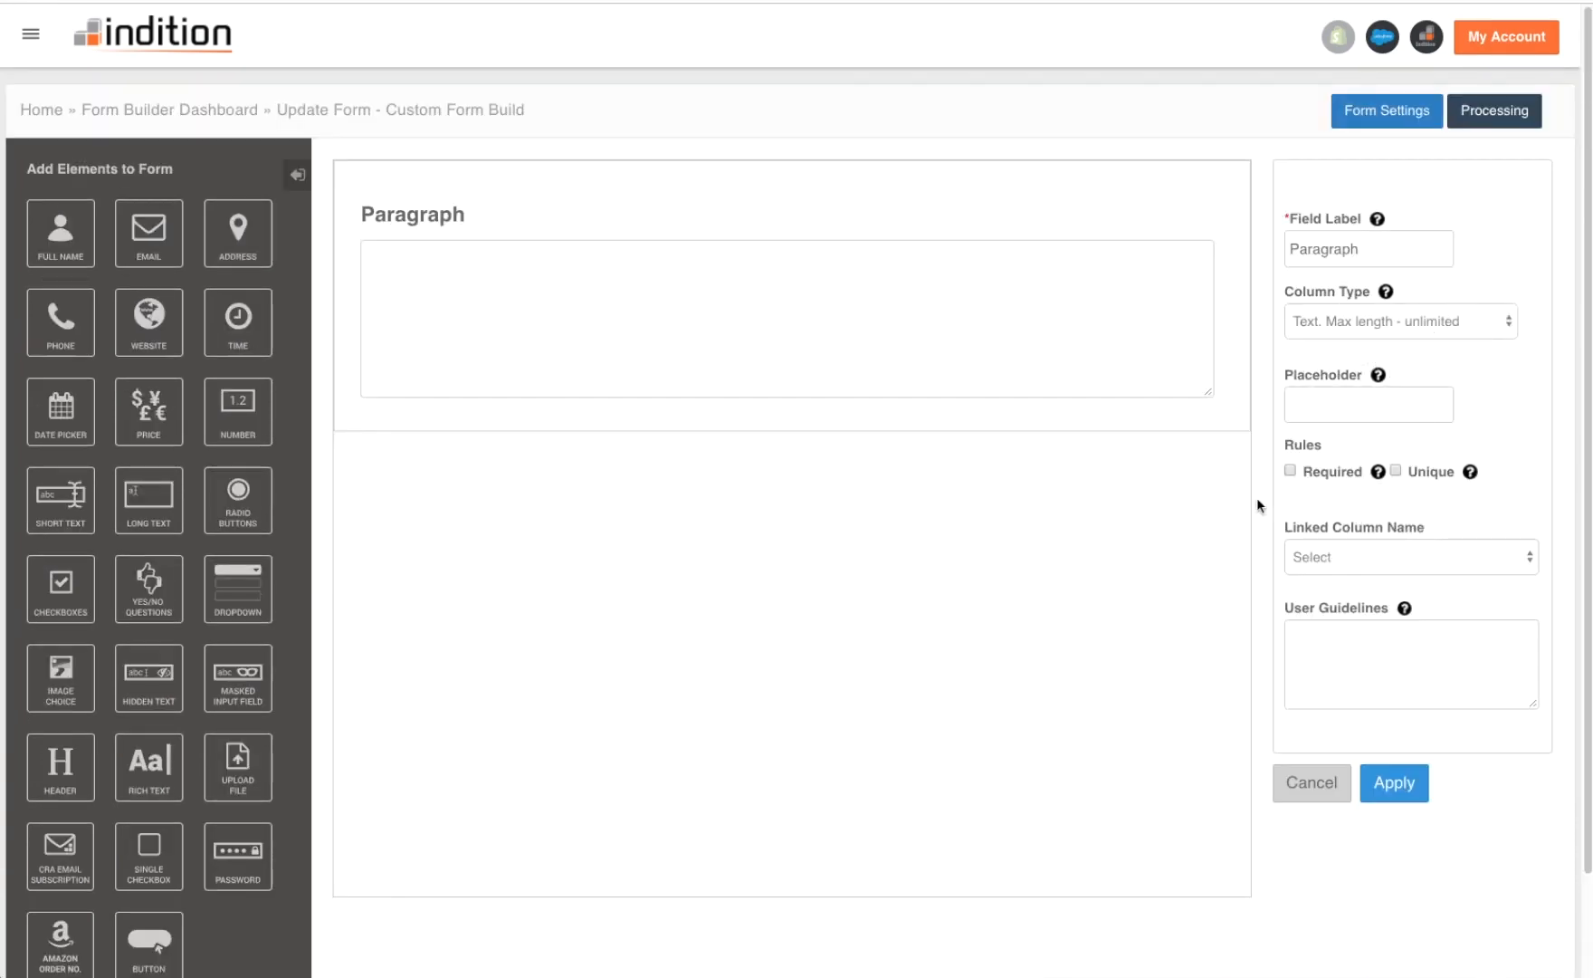
double_click(1331, 256)
text(Comments)
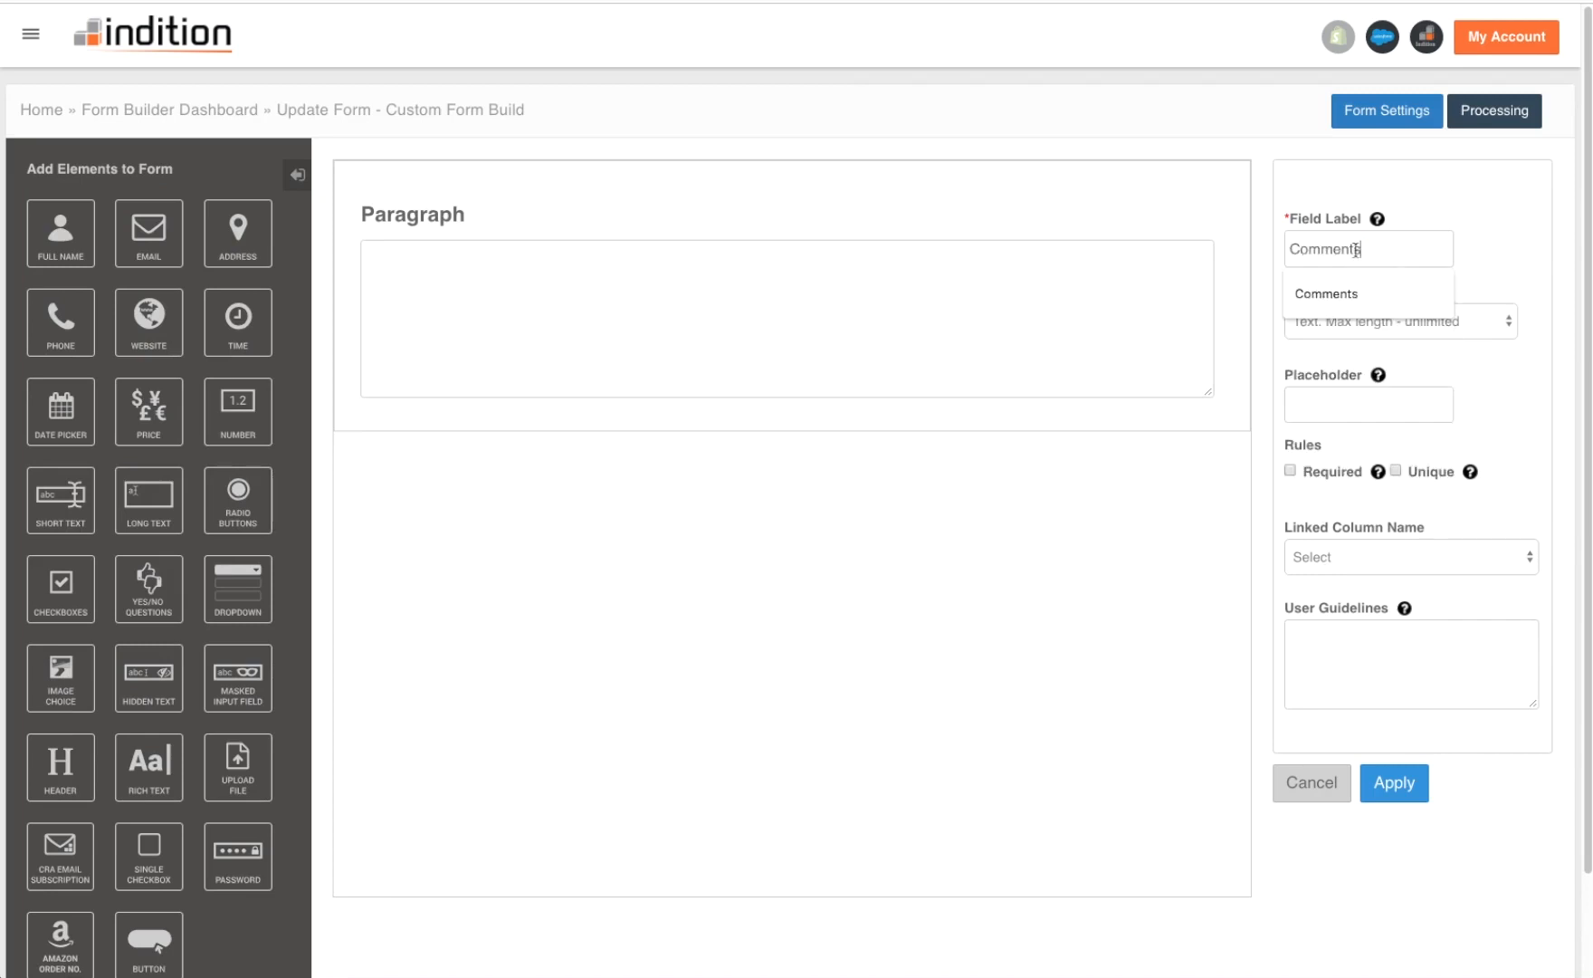
click(1493, 240)
click(1399, 785)
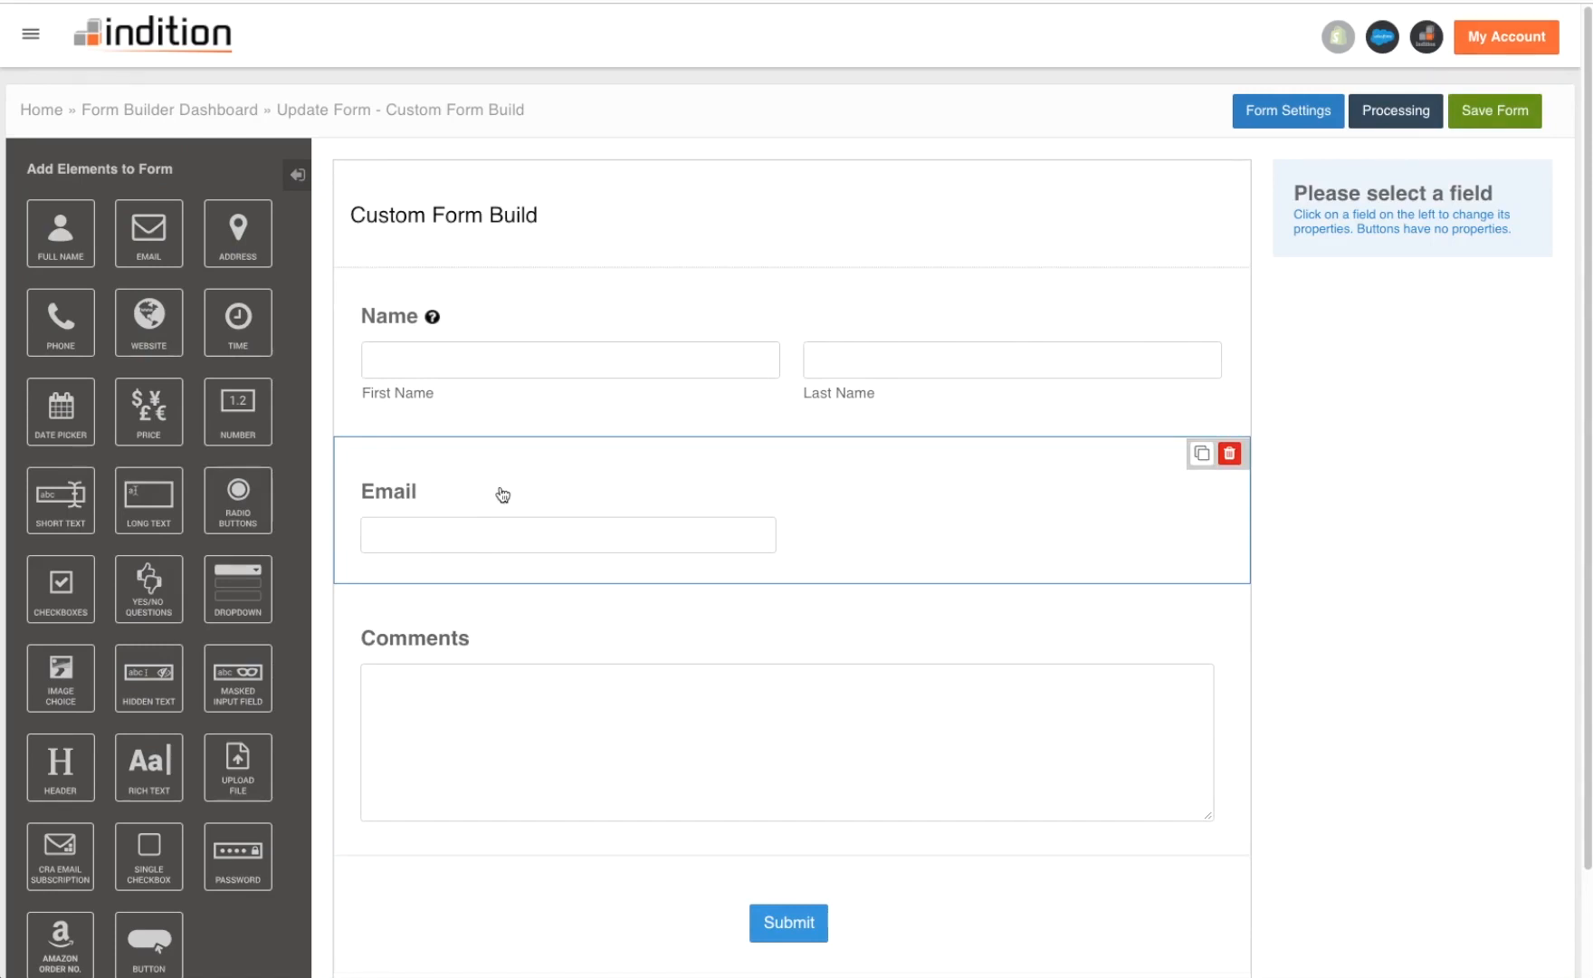
- Make Email required and link the Name field's first part to the First Name column
click(498, 494)
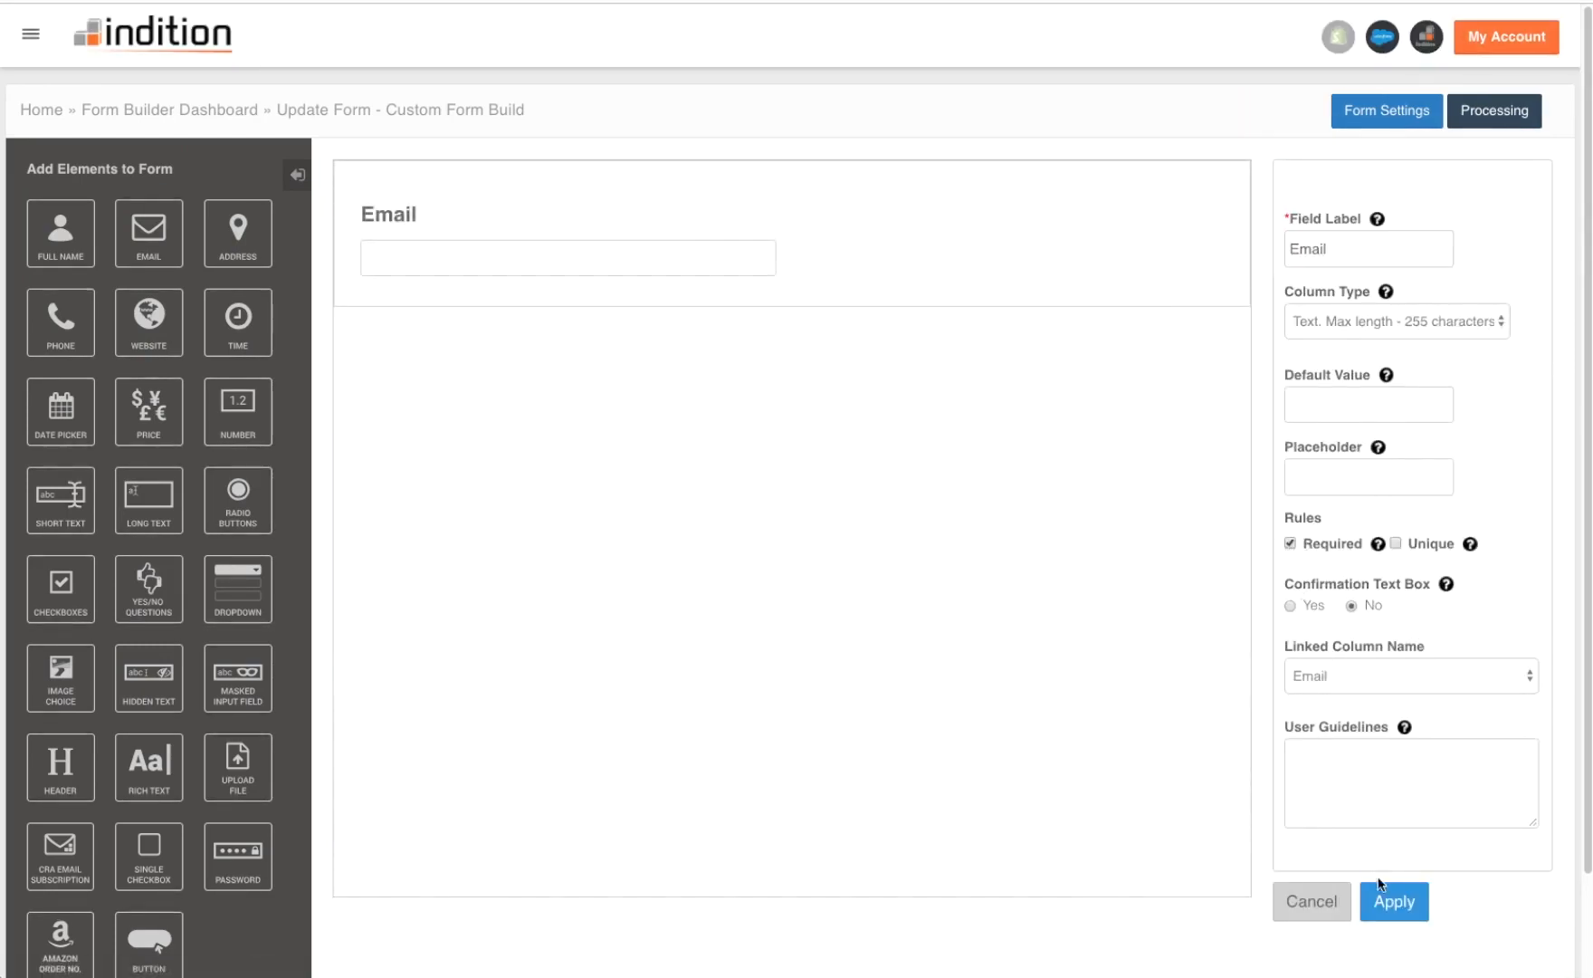
click(1414, 901)
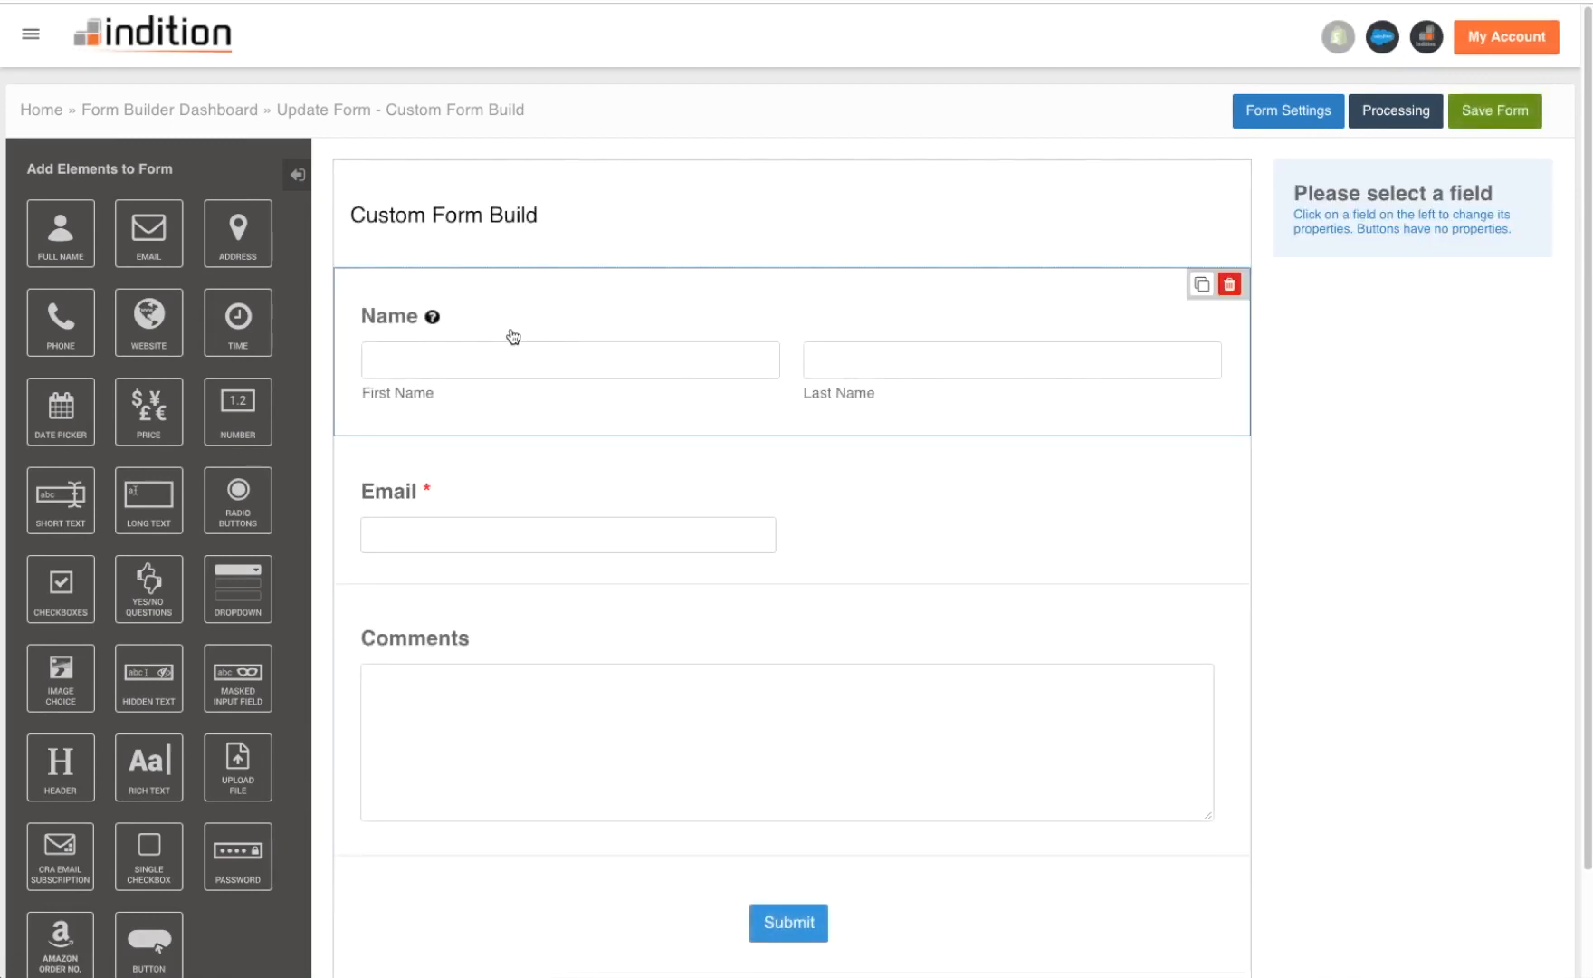
click(510, 379)
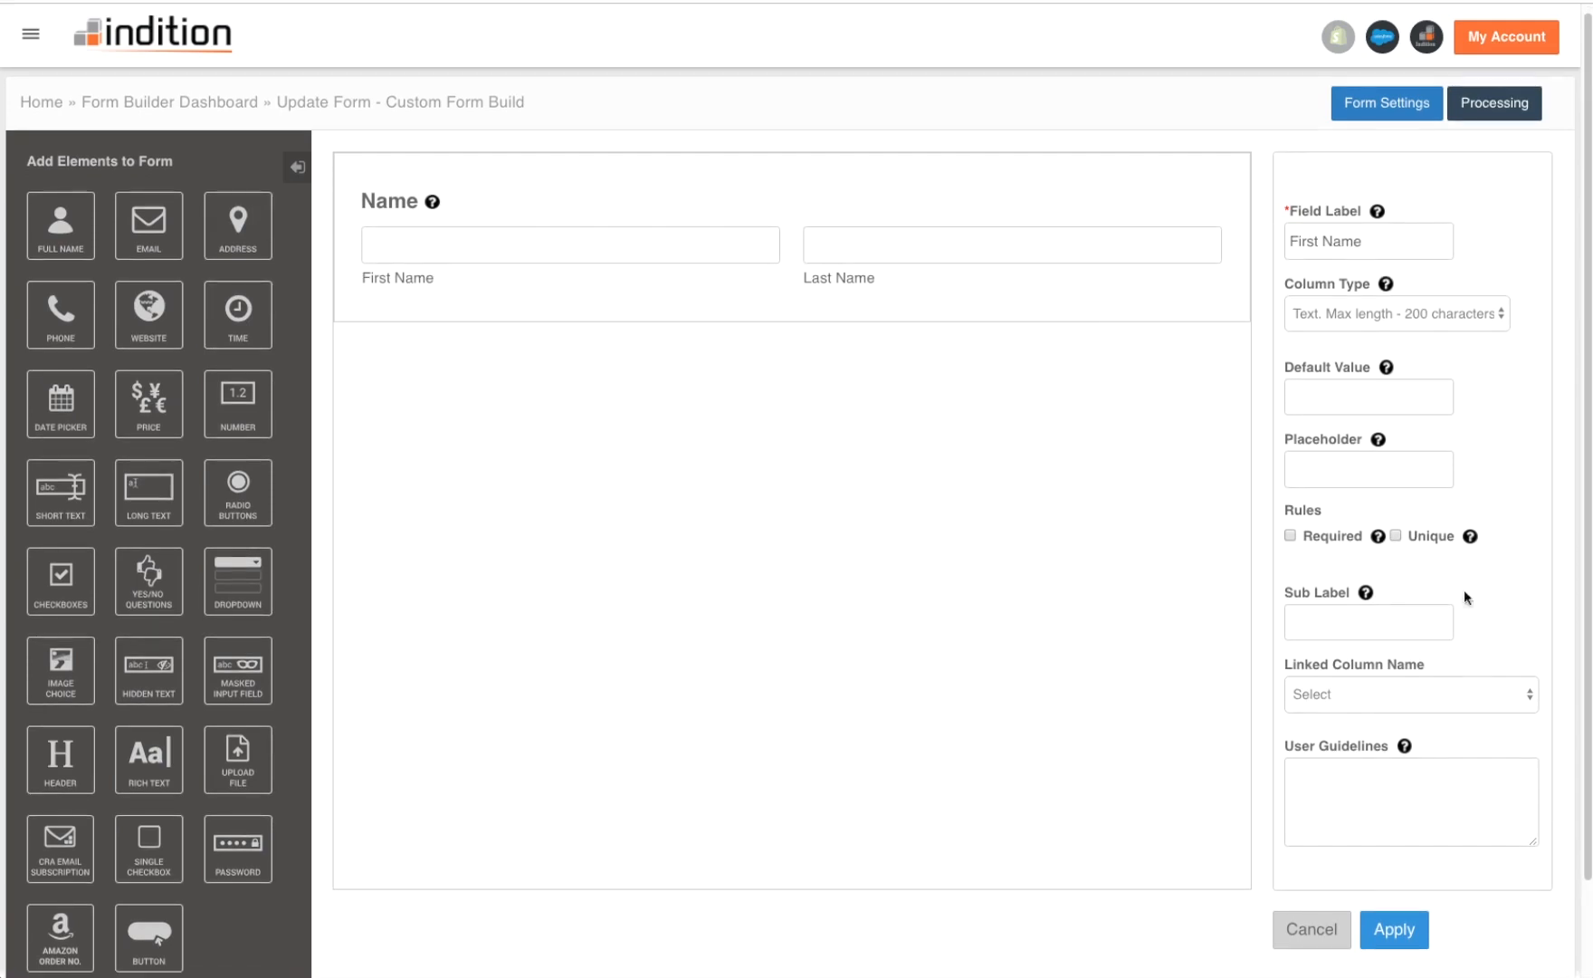
click(1368, 698)
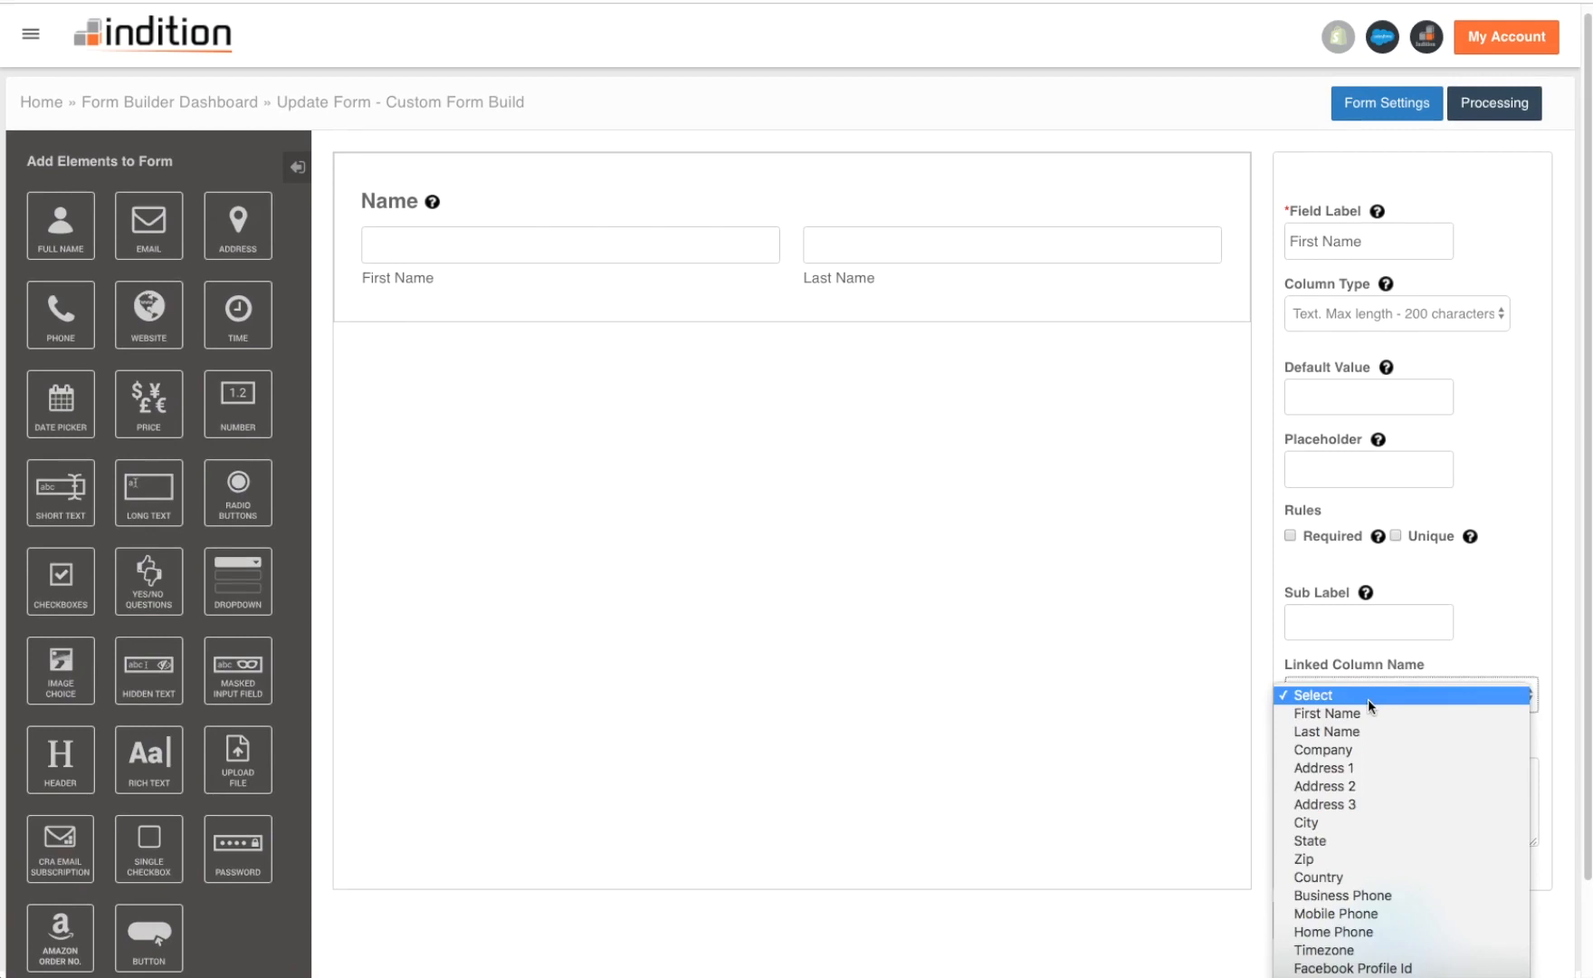
click(1369, 712)
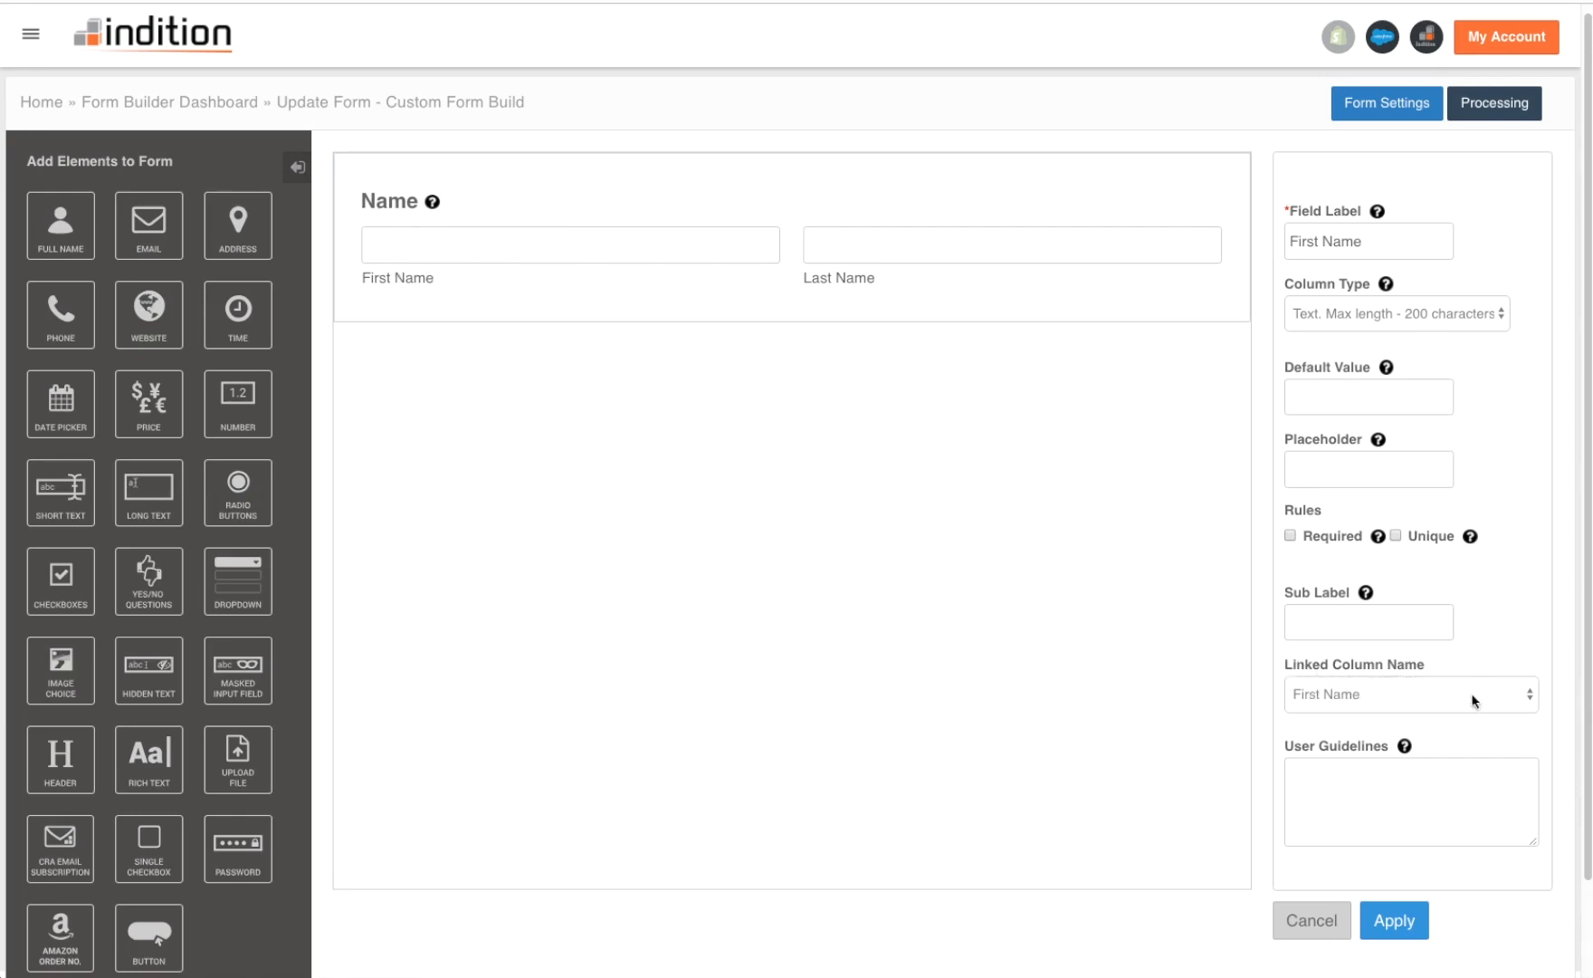
click(1407, 928)
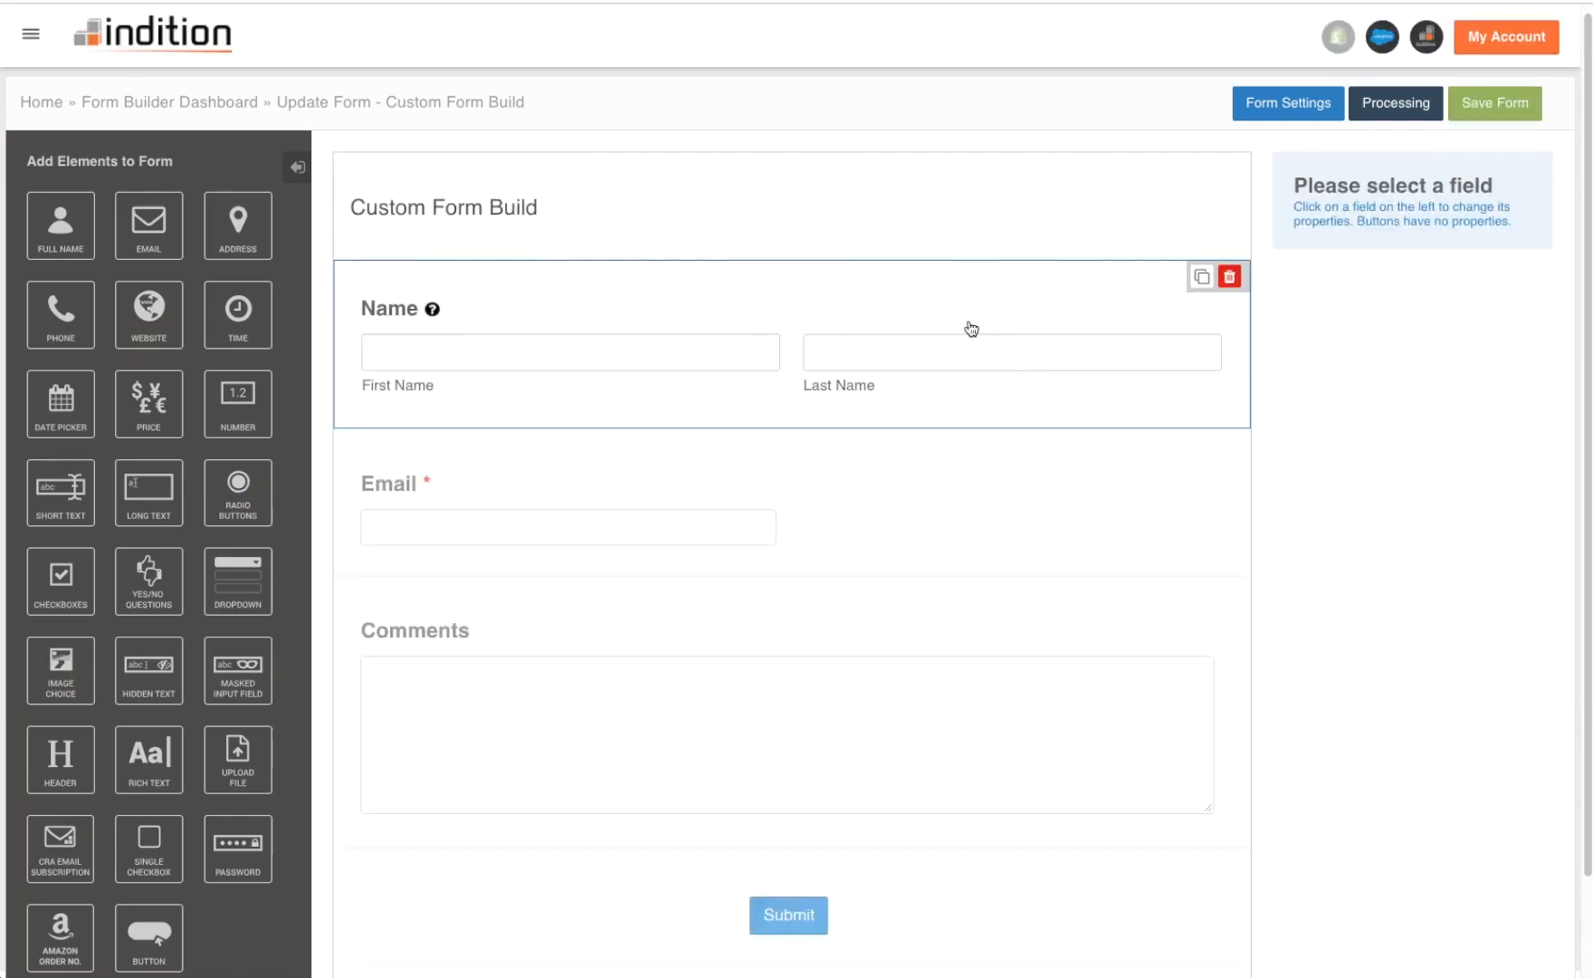
- Link the Name field's last part to the Last Name column
click(955, 354)
click(1347, 692)
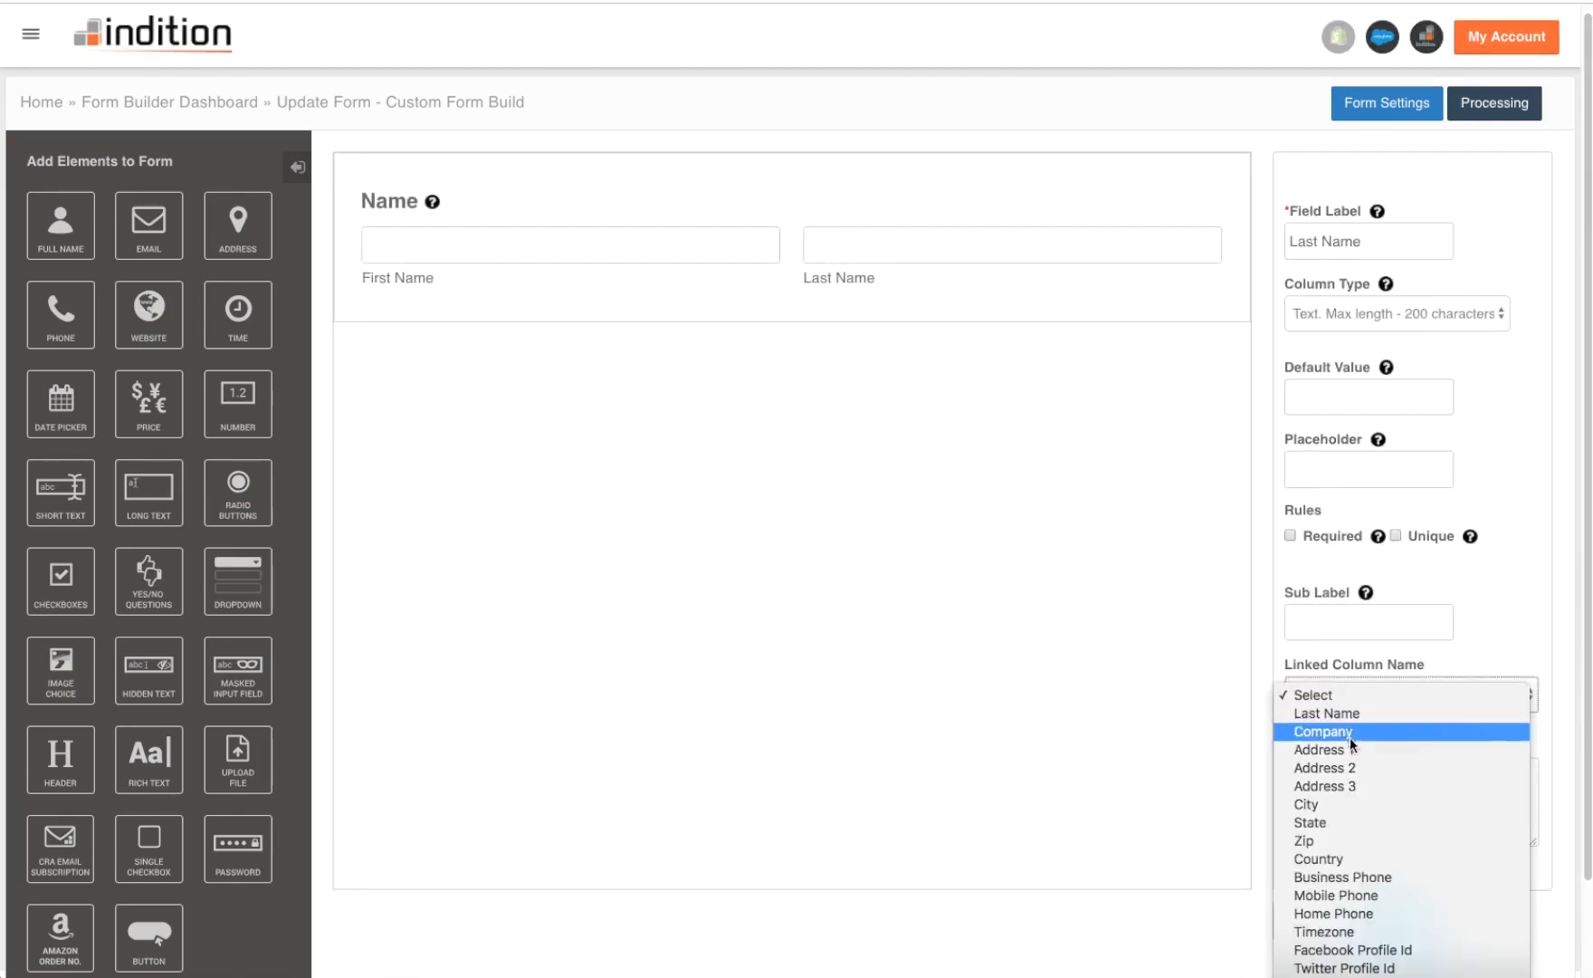
click(1338, 714)
click(1392, 908)
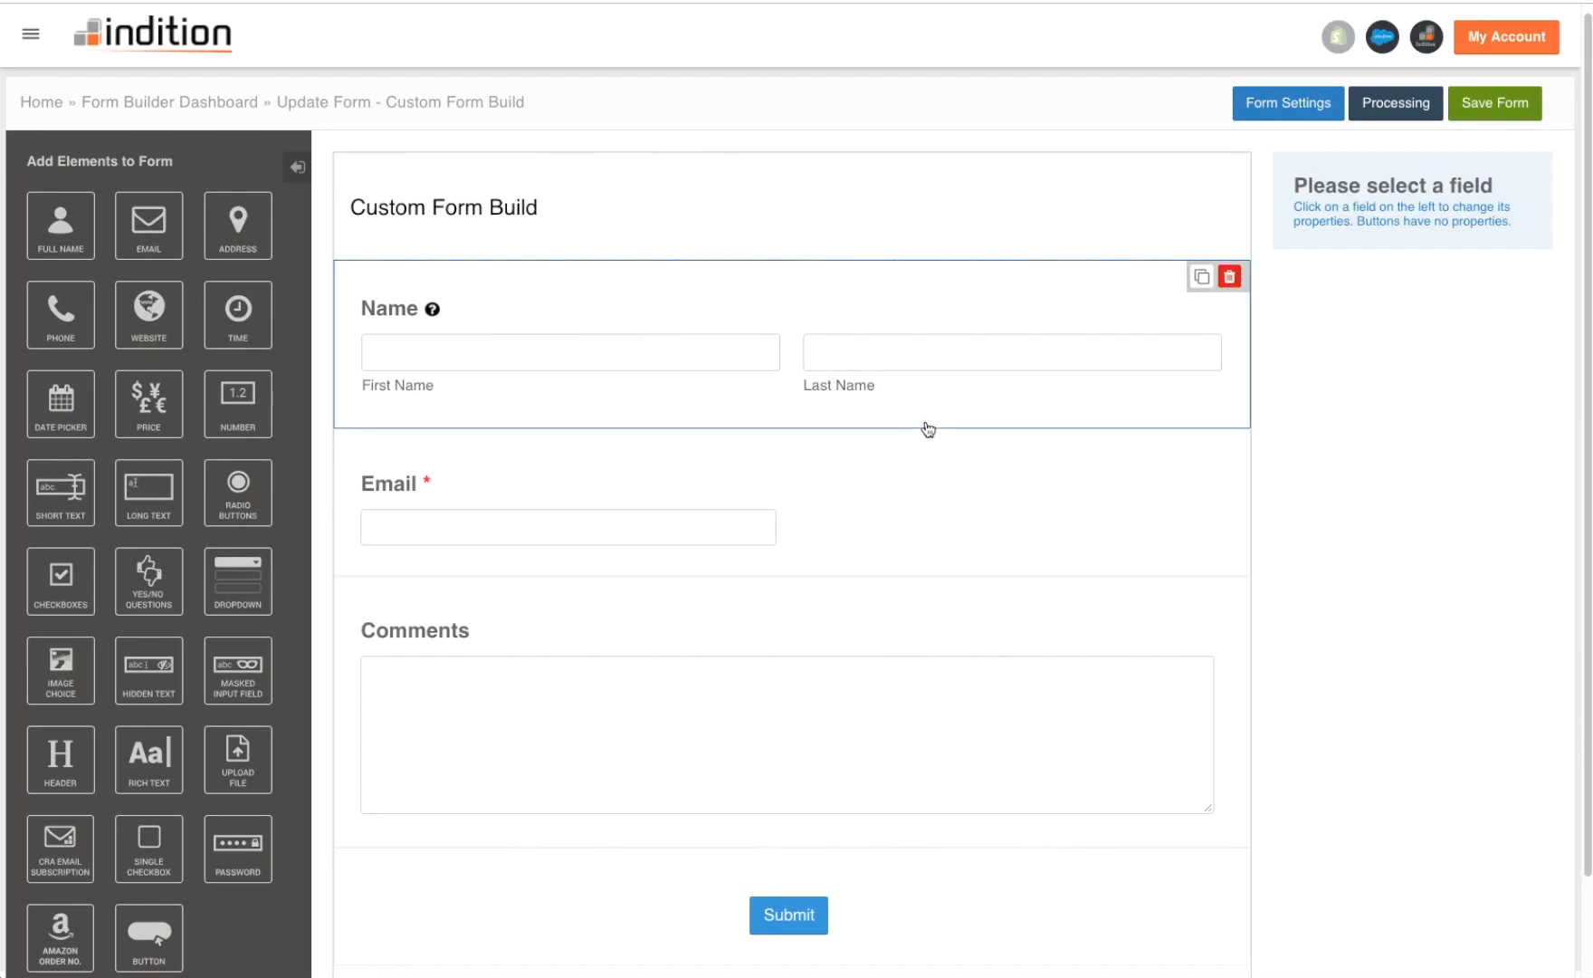
- Show the success message In Place, appending 'my custom message.' to it, and save
click(1397, 104)
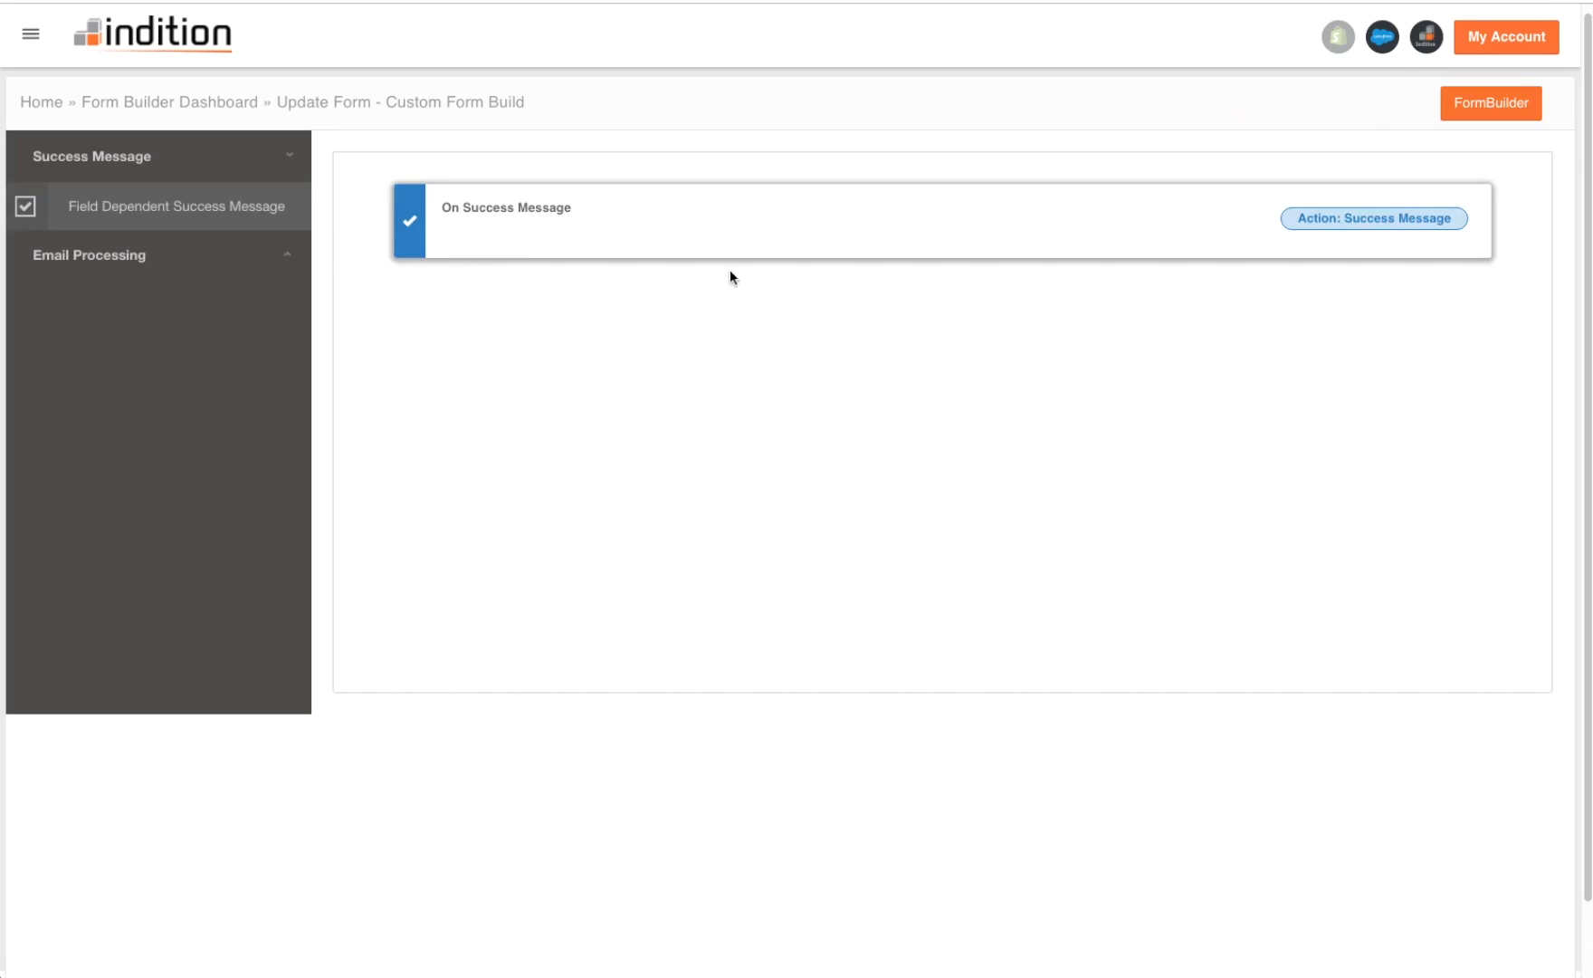
double_click(542, 238)
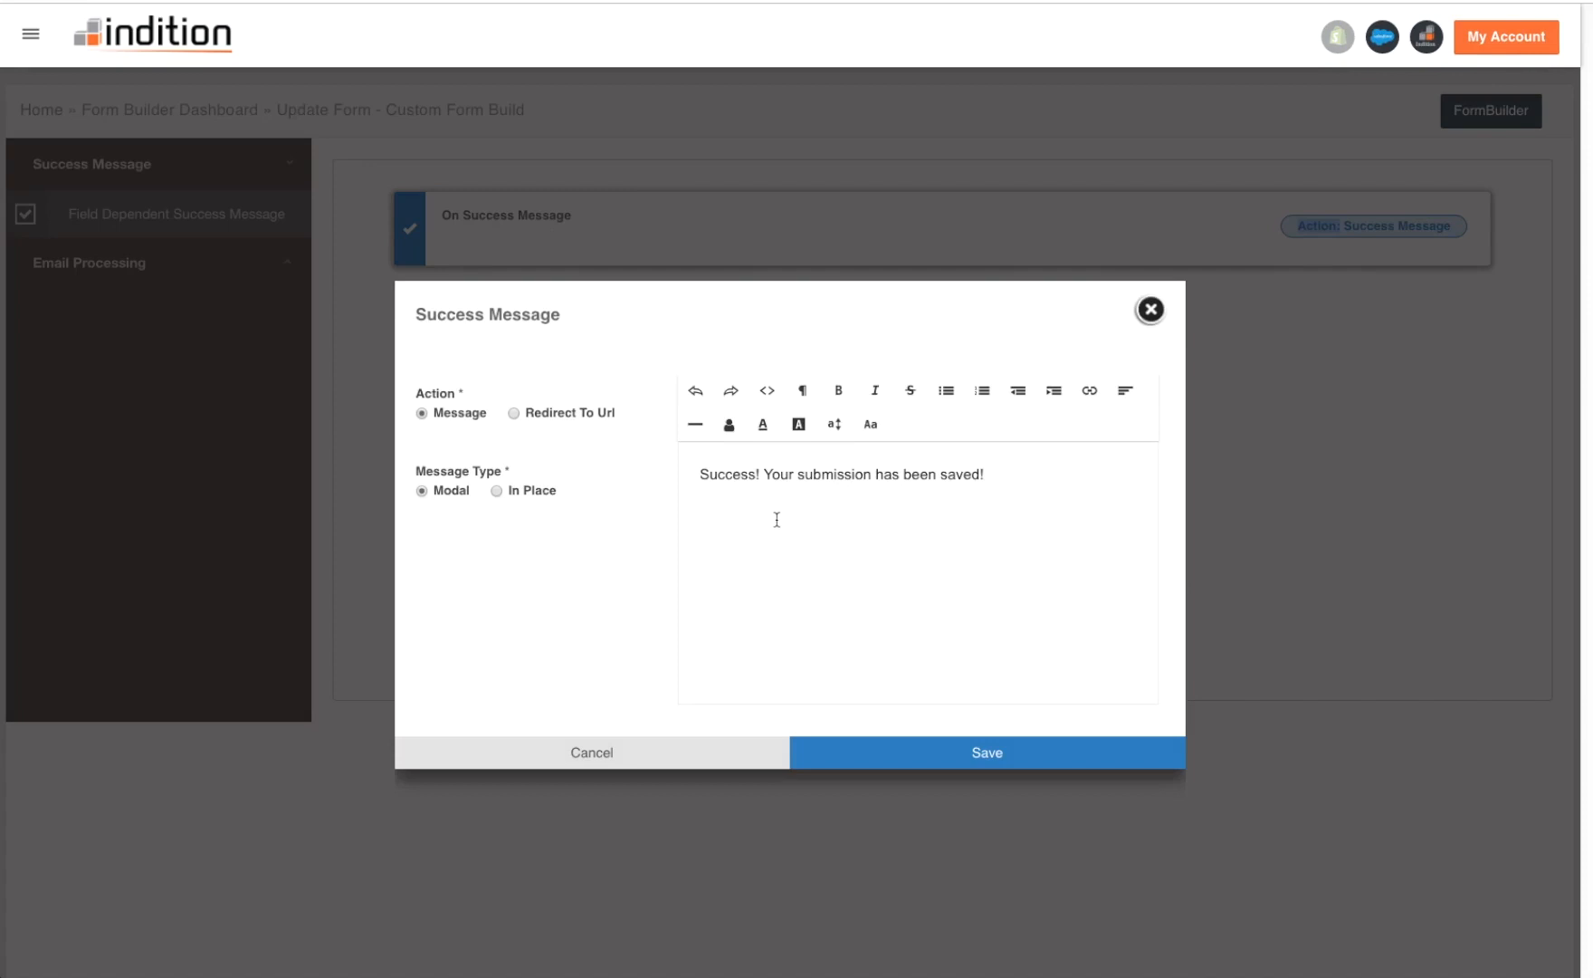
click(496, 491)
text(my custom message.)
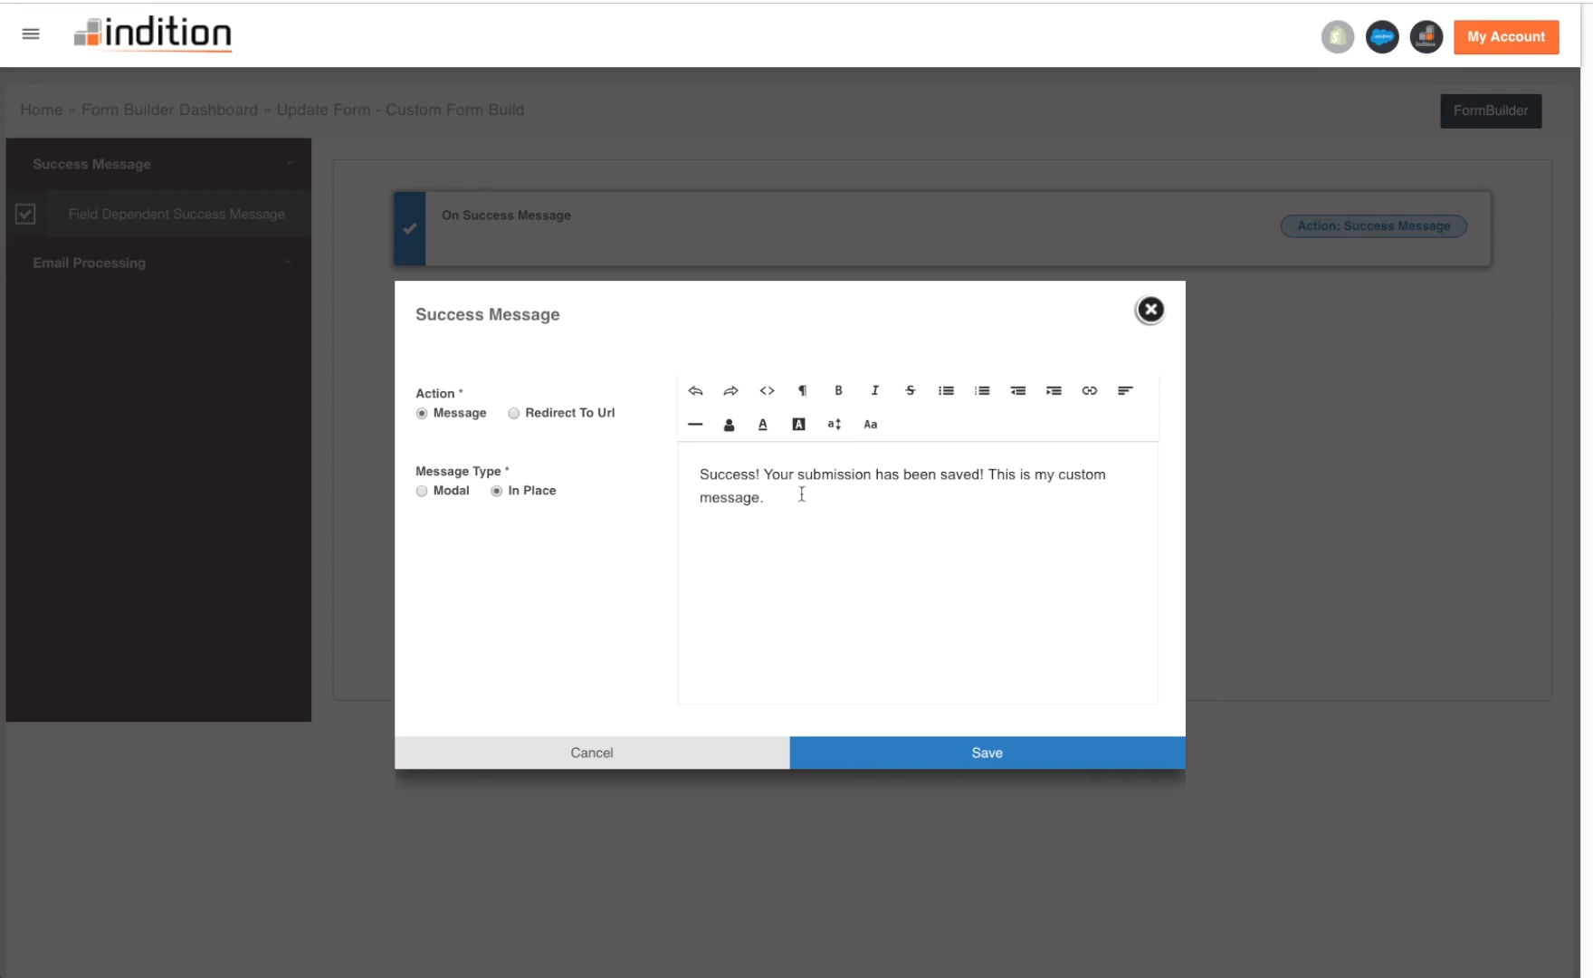
click(965, 757)
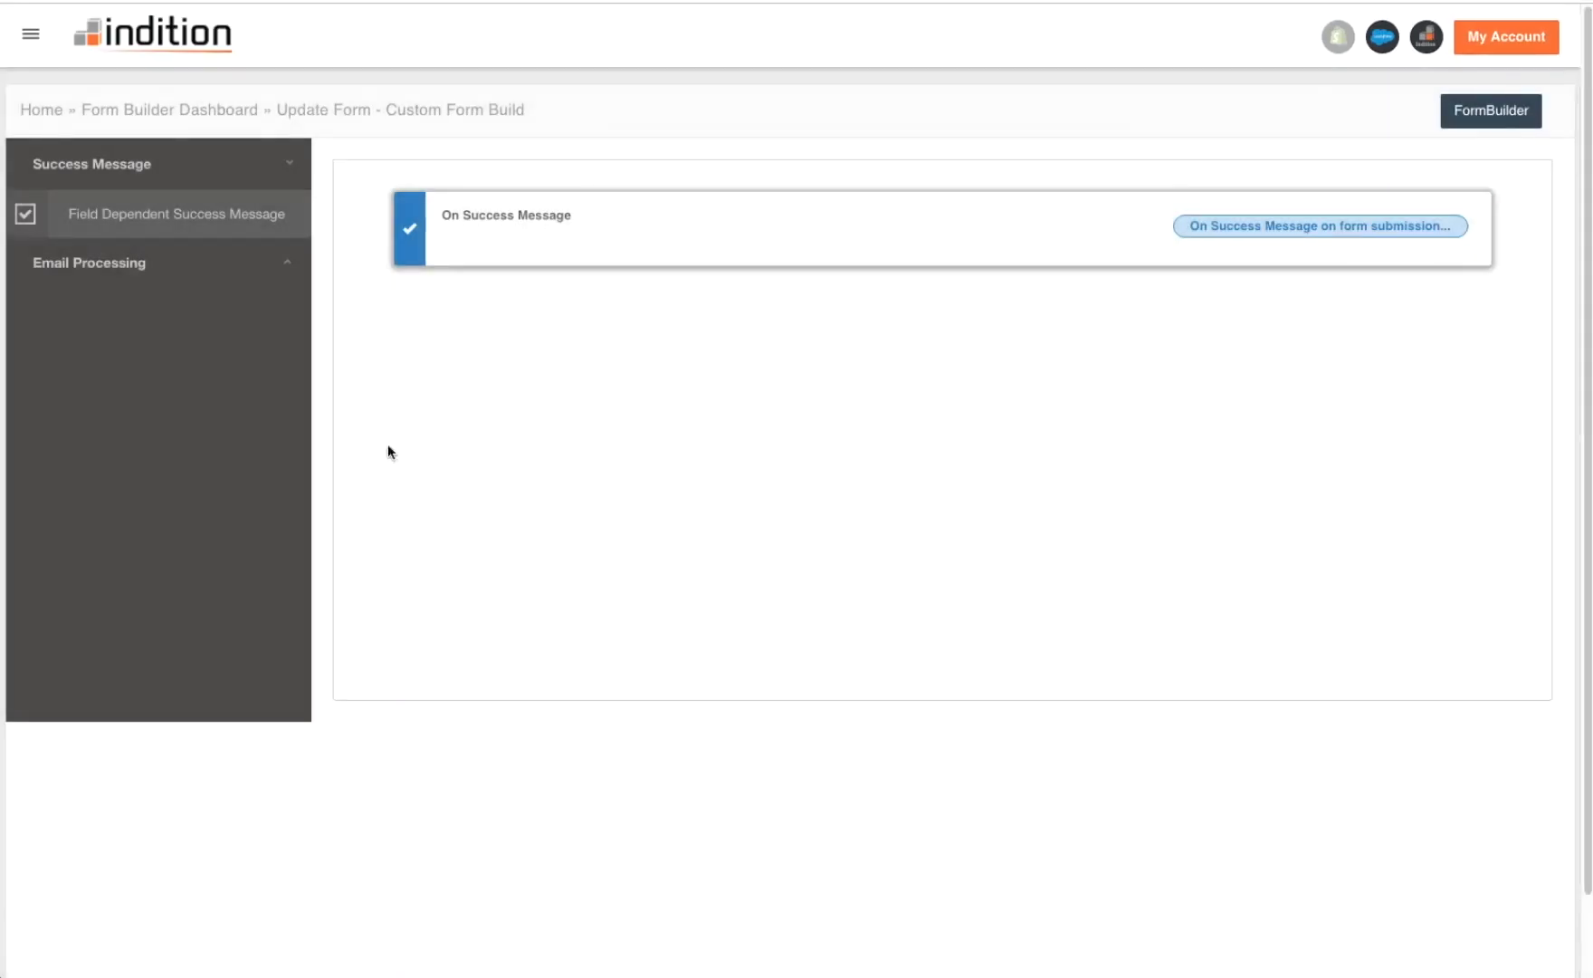
click(196, 265)
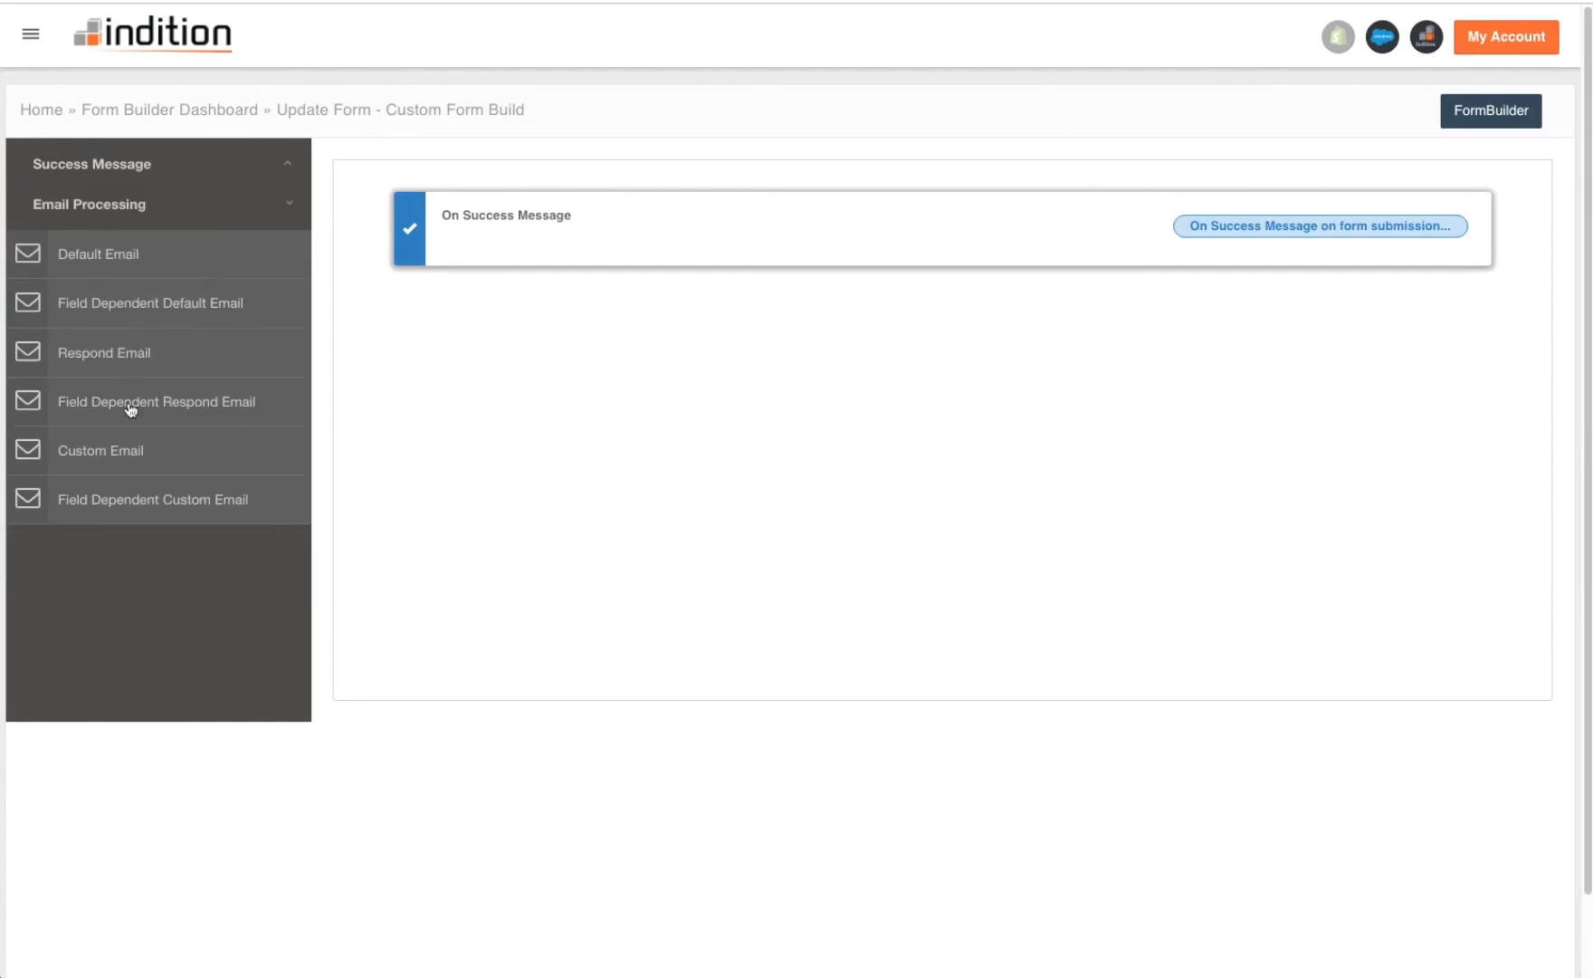
- Collapse the Email Processing options and go back to the FormBuilder editor
scroll(170, 355, down, 1)
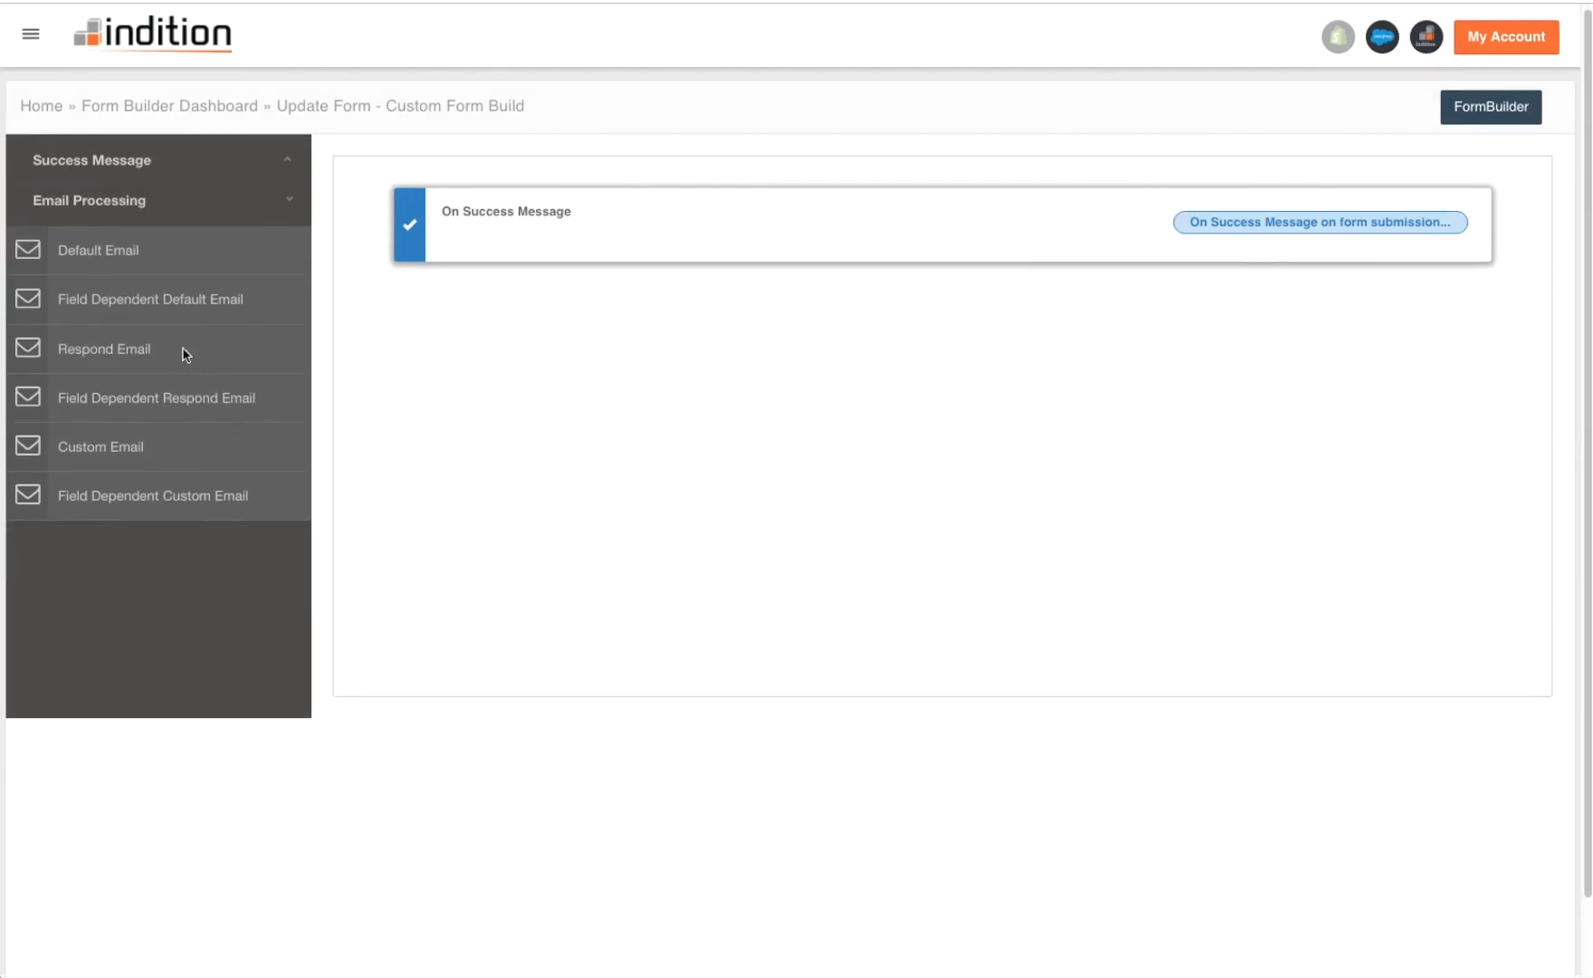
click(218, 205)
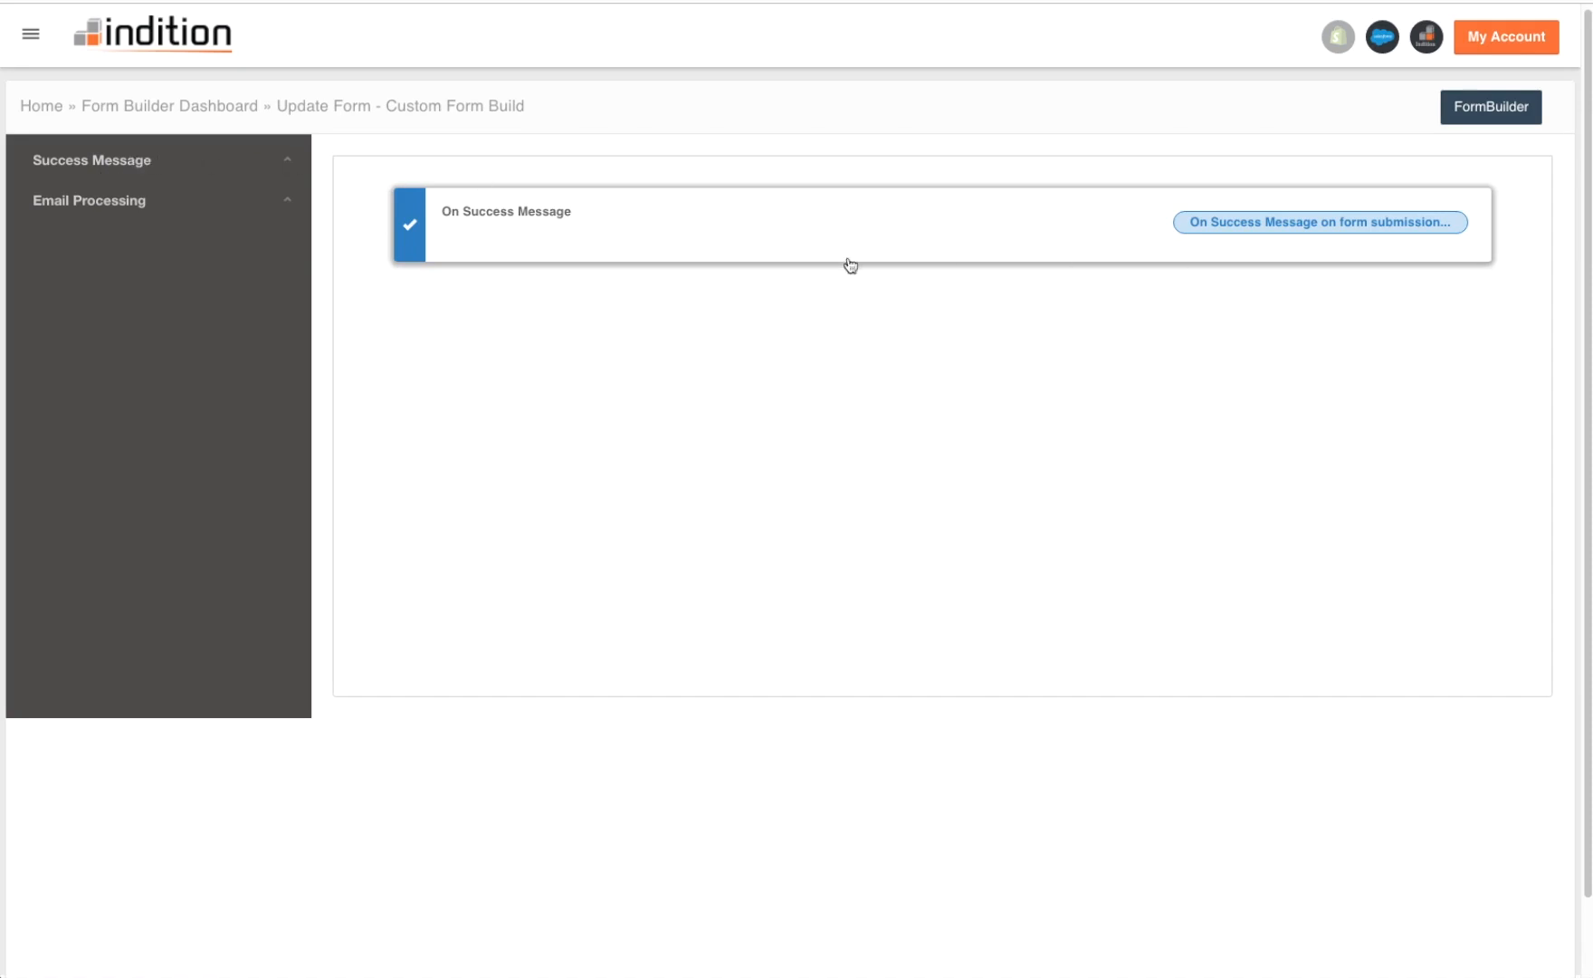
click(1503, 110)
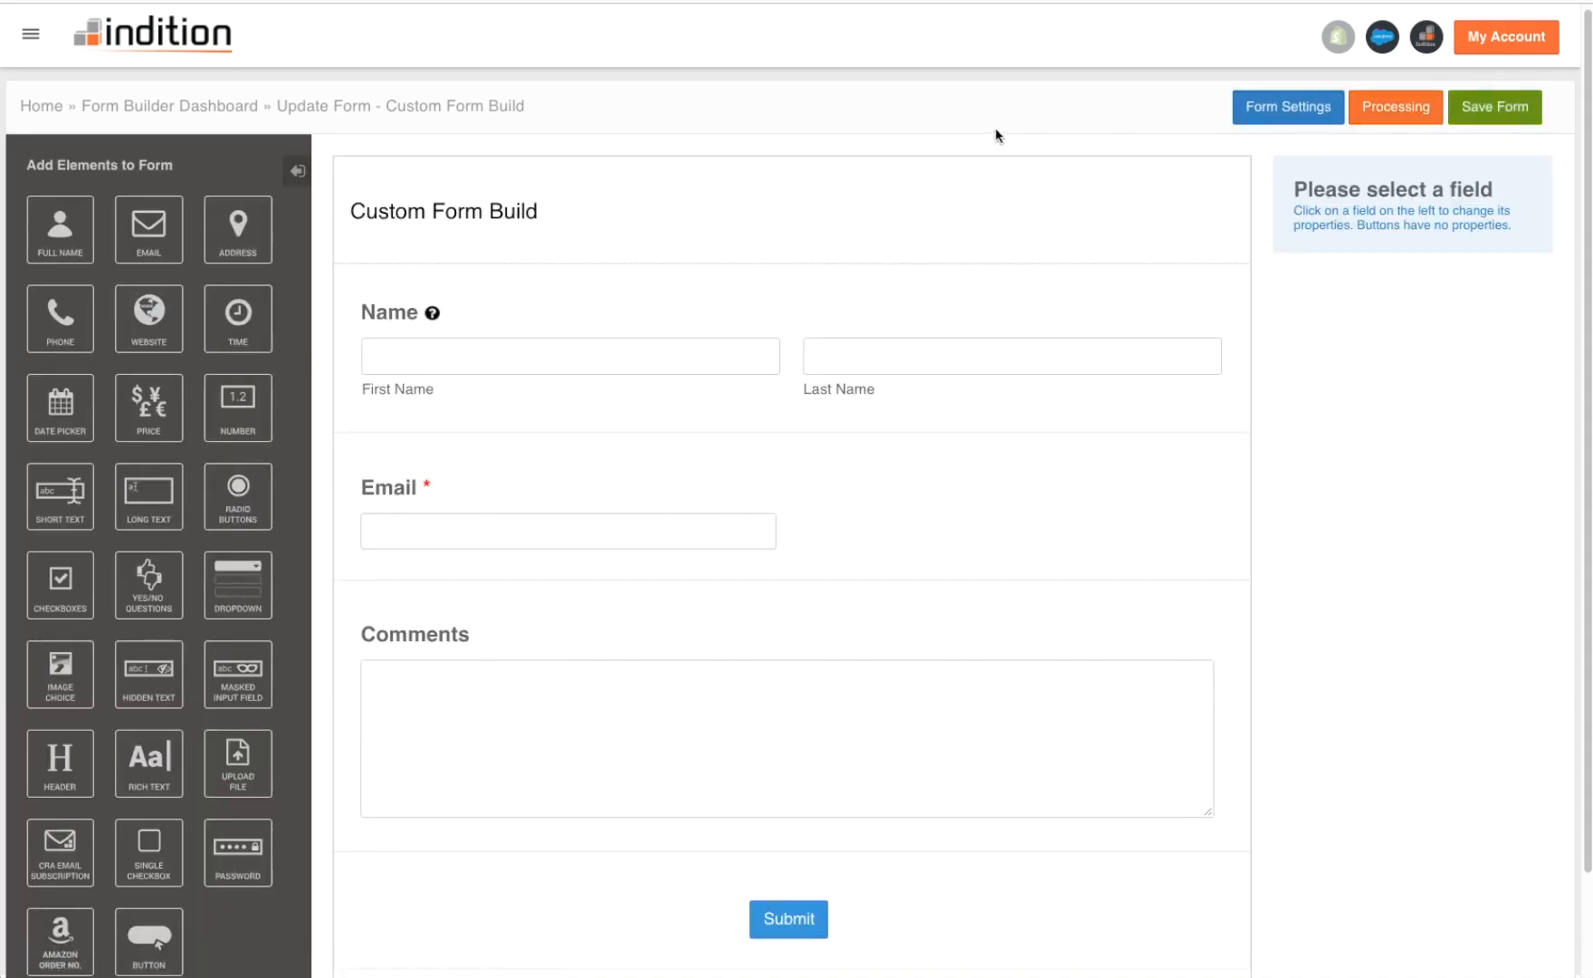
- Save the Custom Form Build form and choose Create Design from the success dialog
scroll(1260, 386, down, 2)
scroll(1260, 386, up, 2)
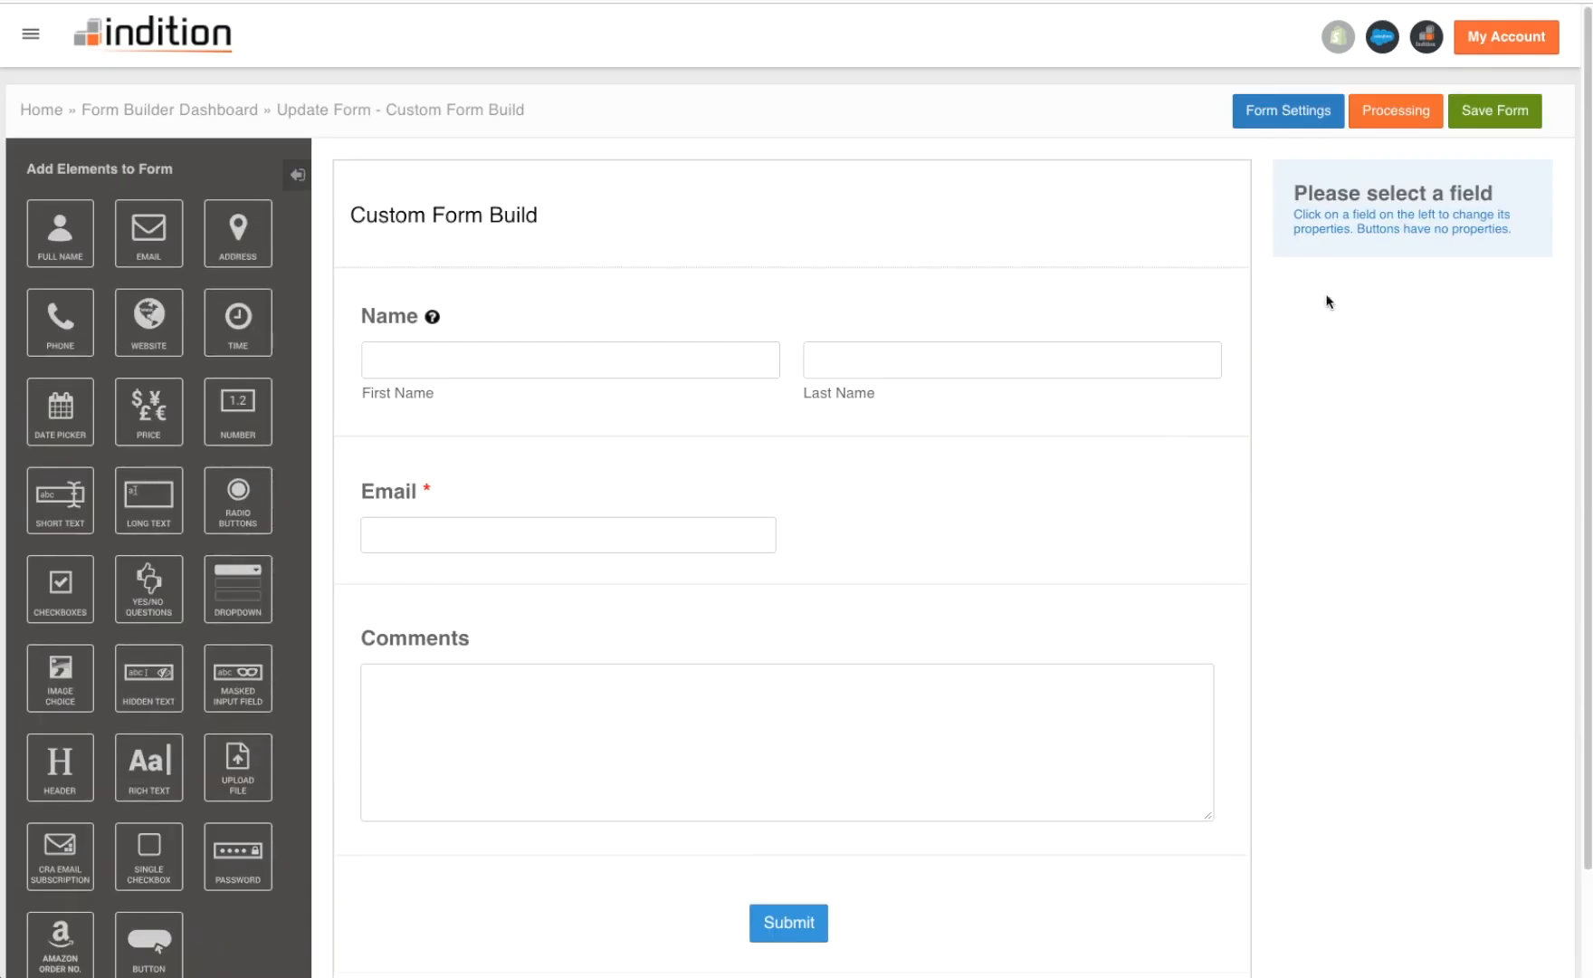
click(1487, 110)
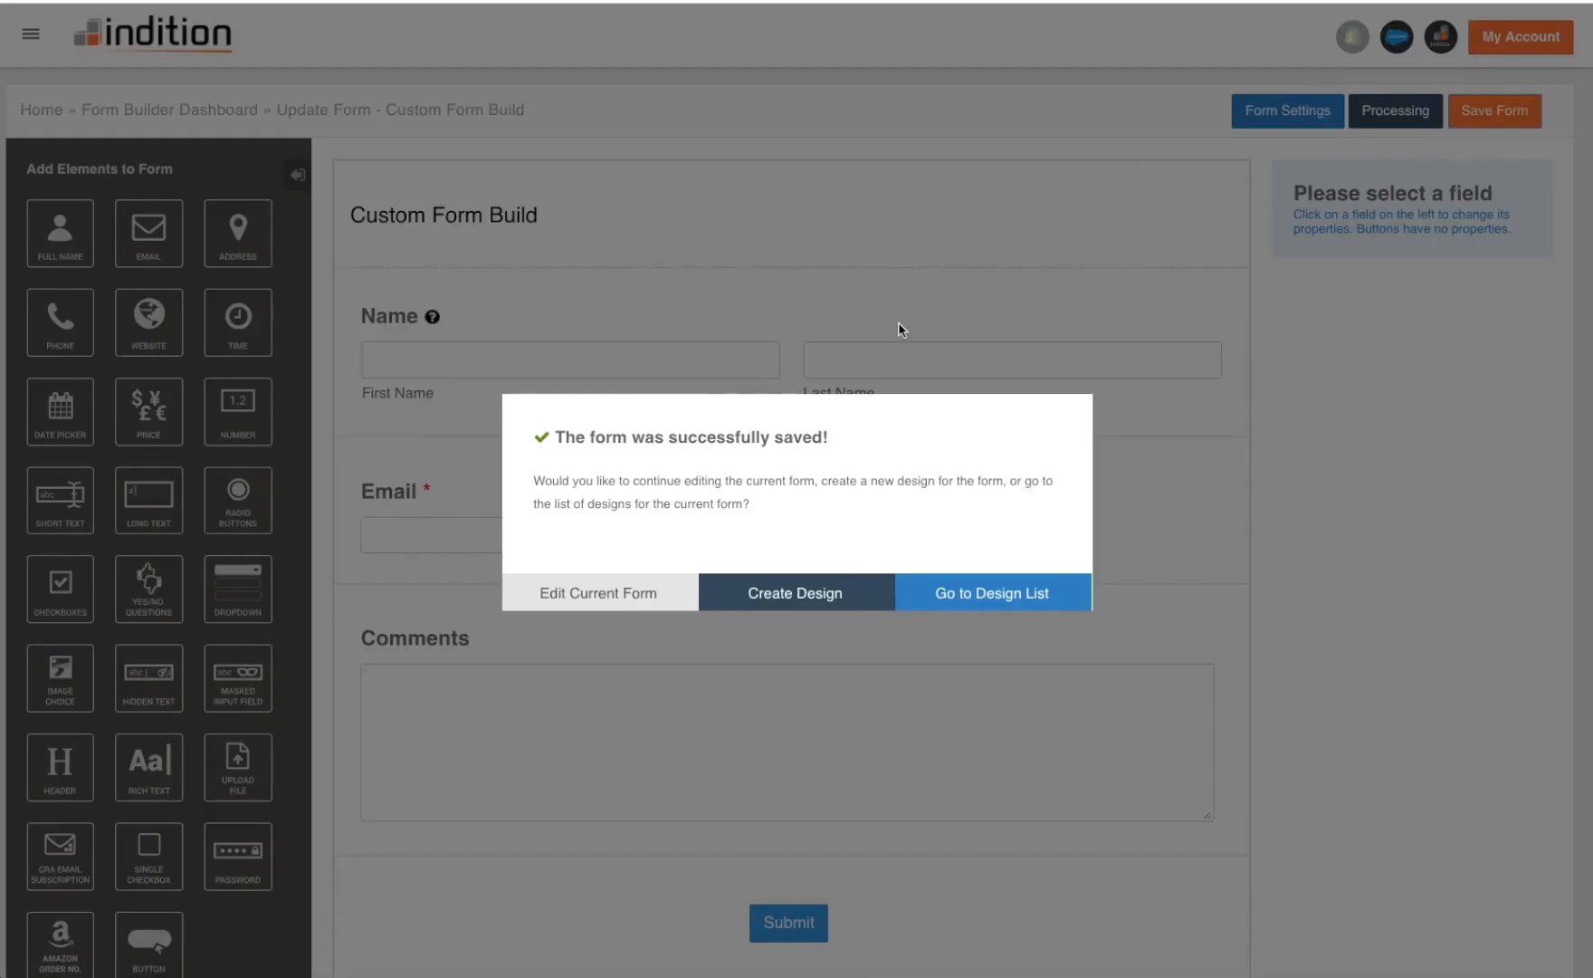
click(837, 597)
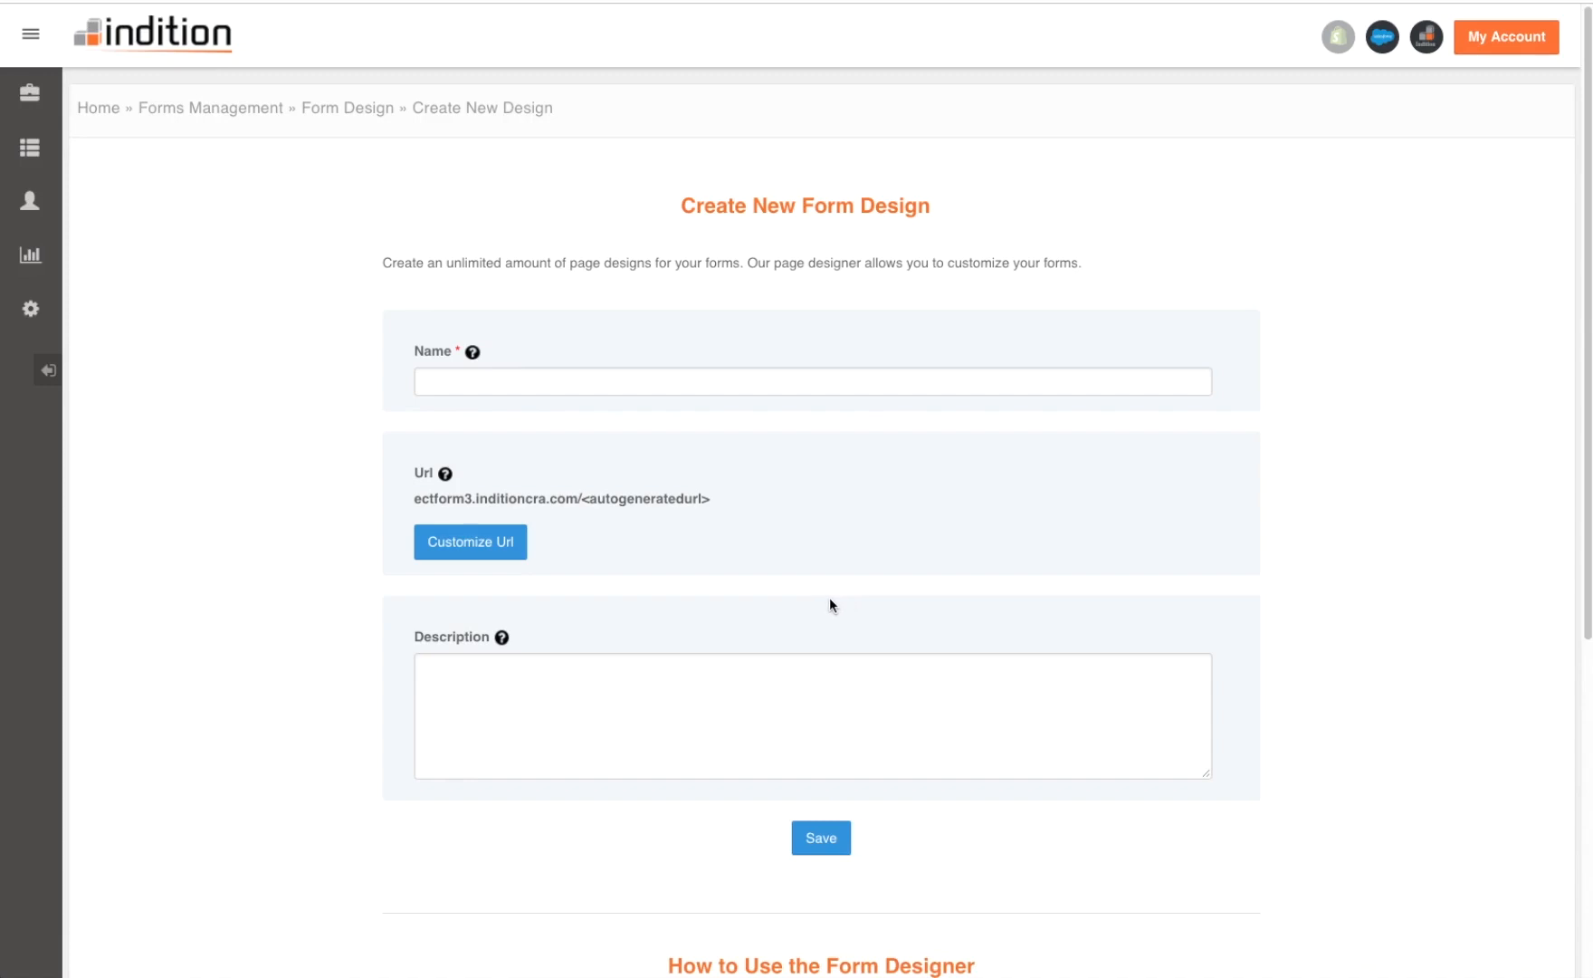
- Name the new design 'Example Design' and save it
scroll(302, 401, down, 1)
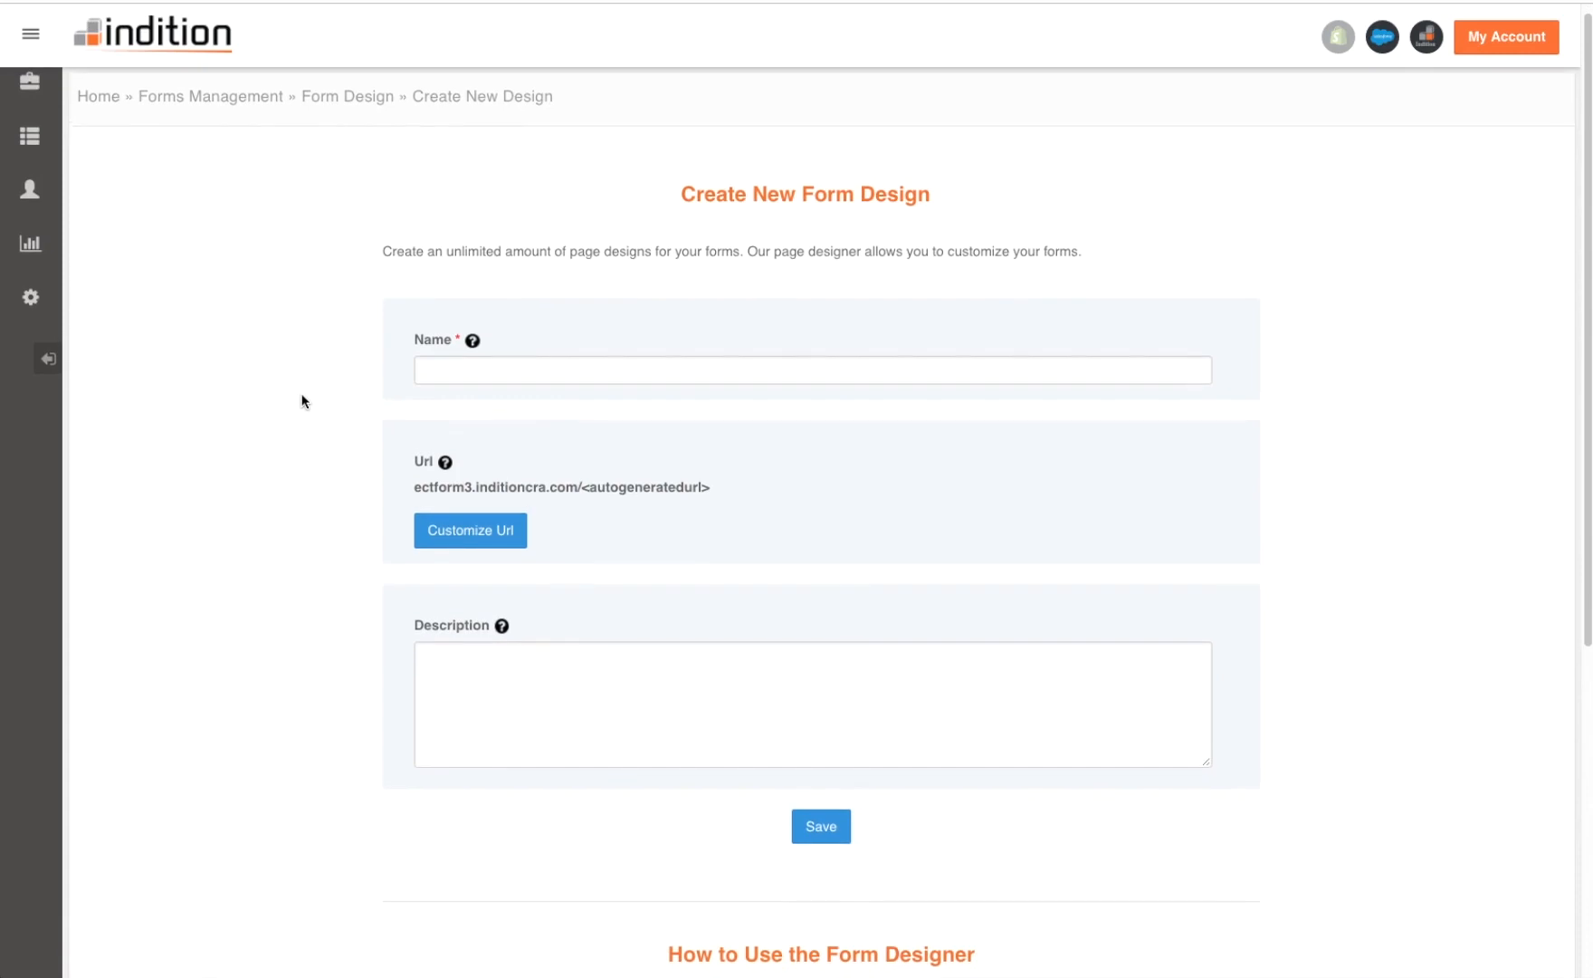
click(615, 371)
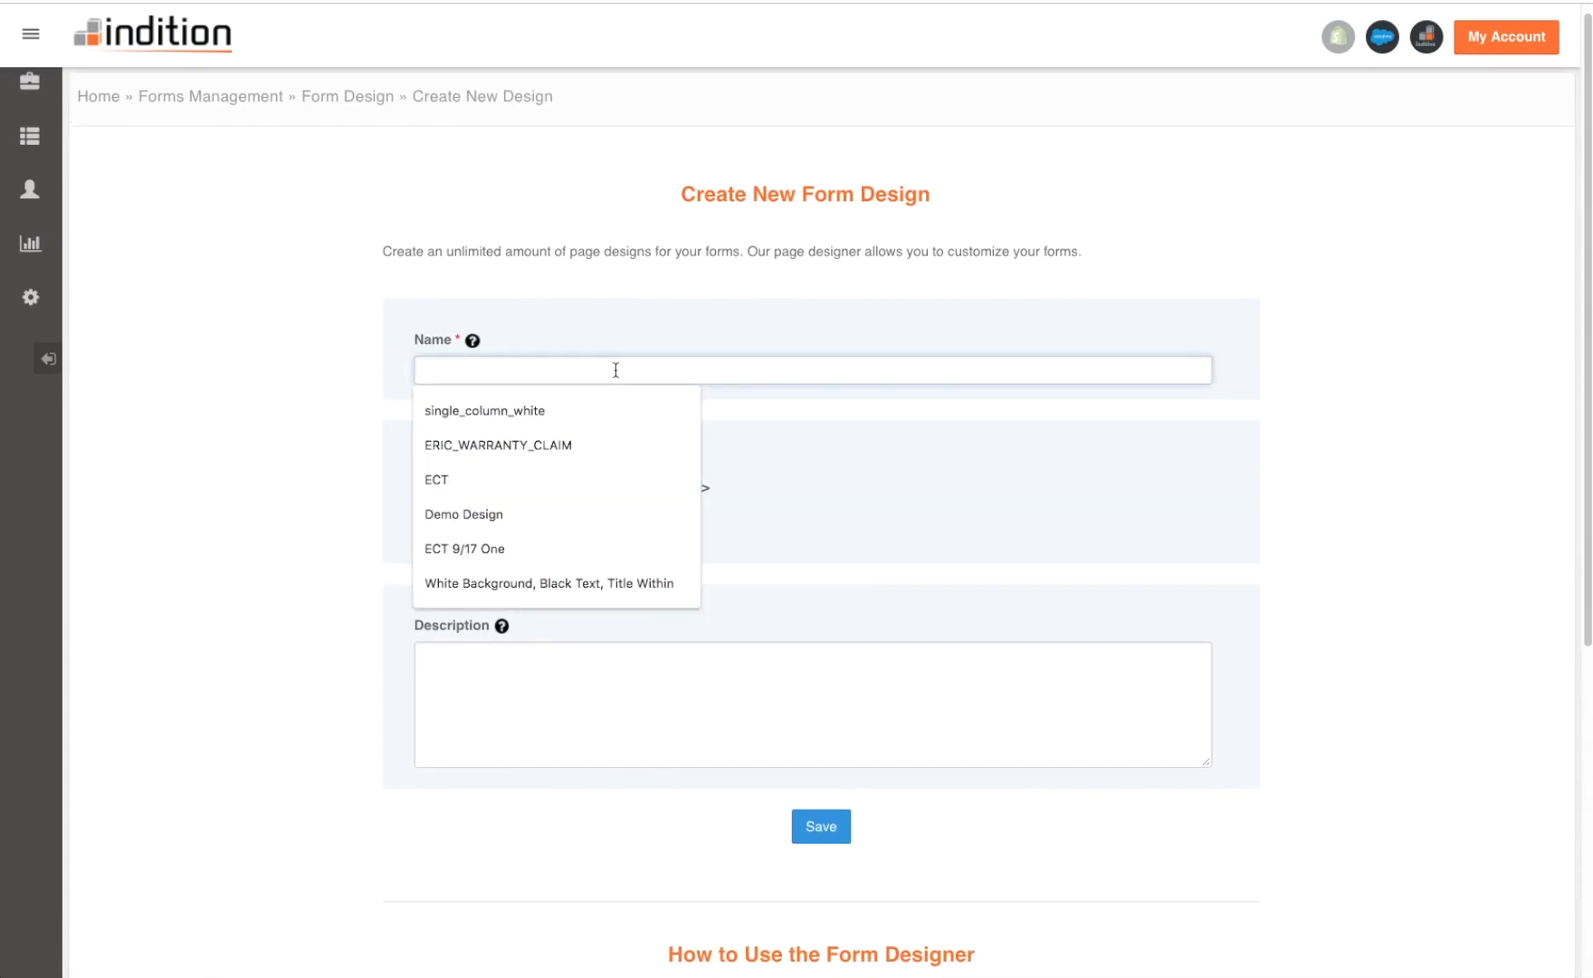
text(Example Design)
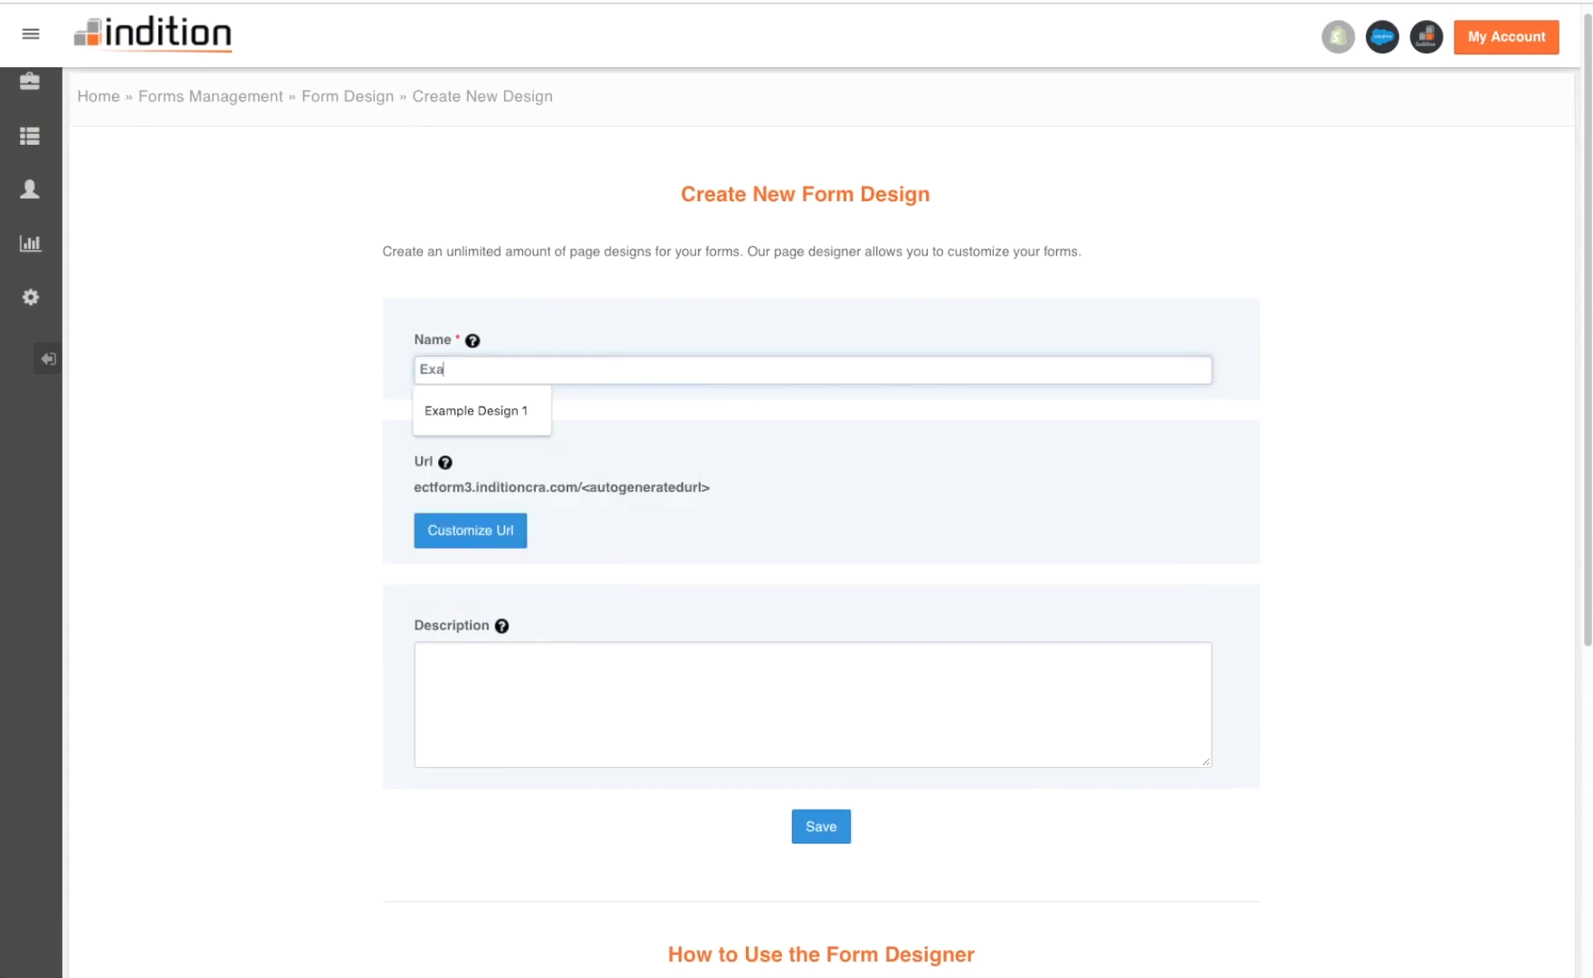
click(436, 286)
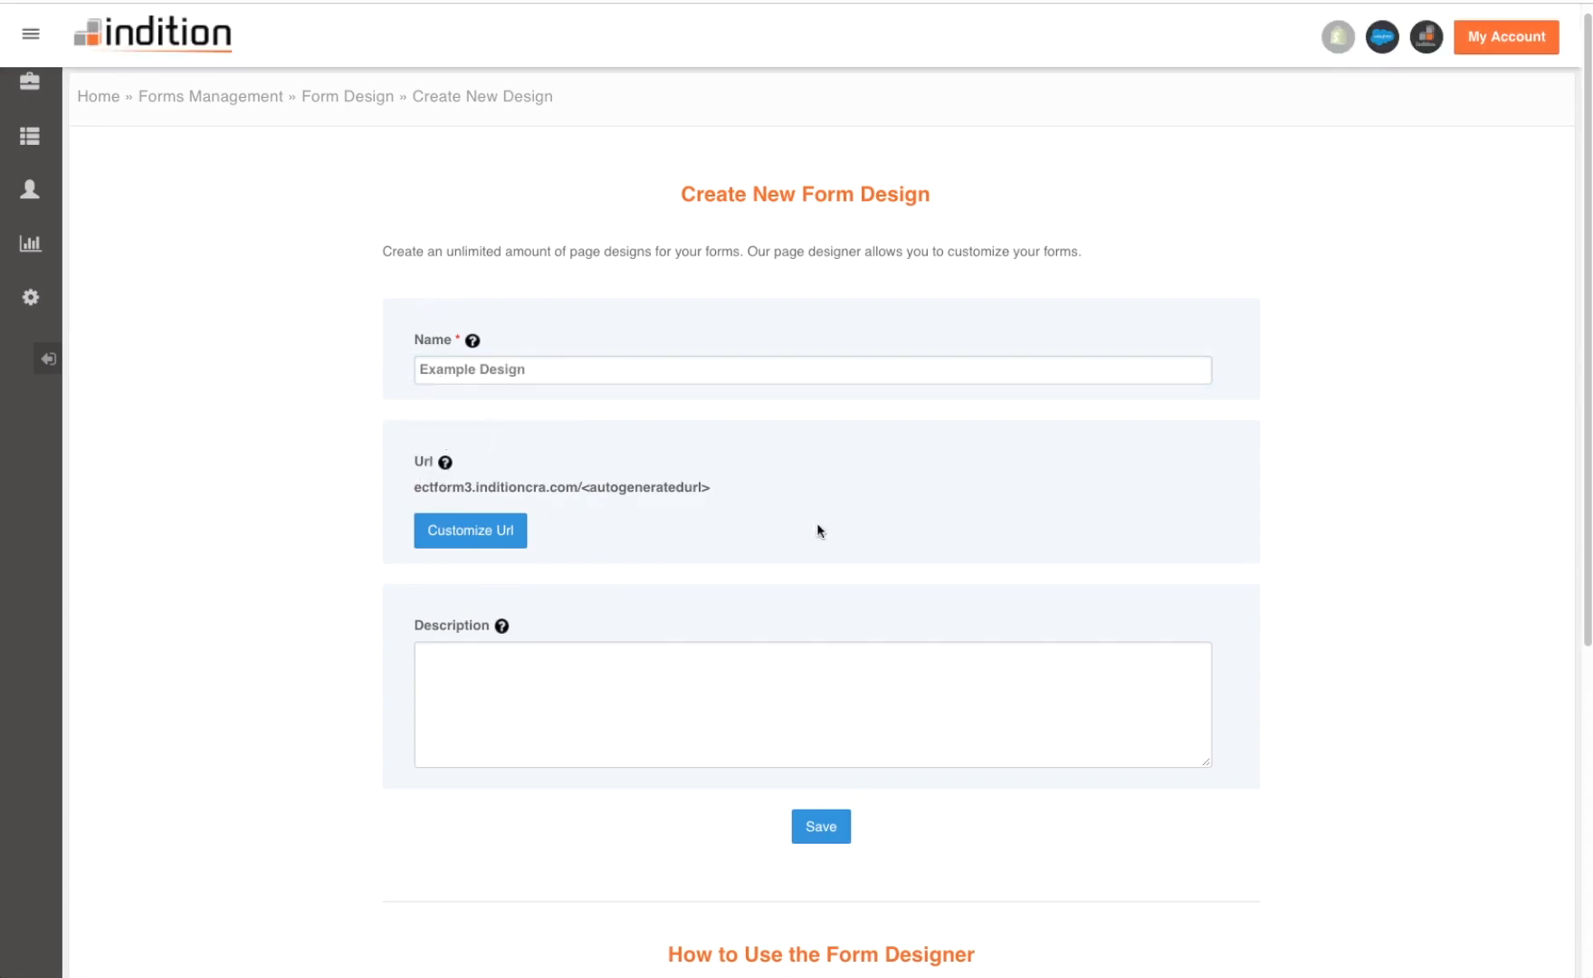
scroll(813, 579, down, 1)
click(830, 810)
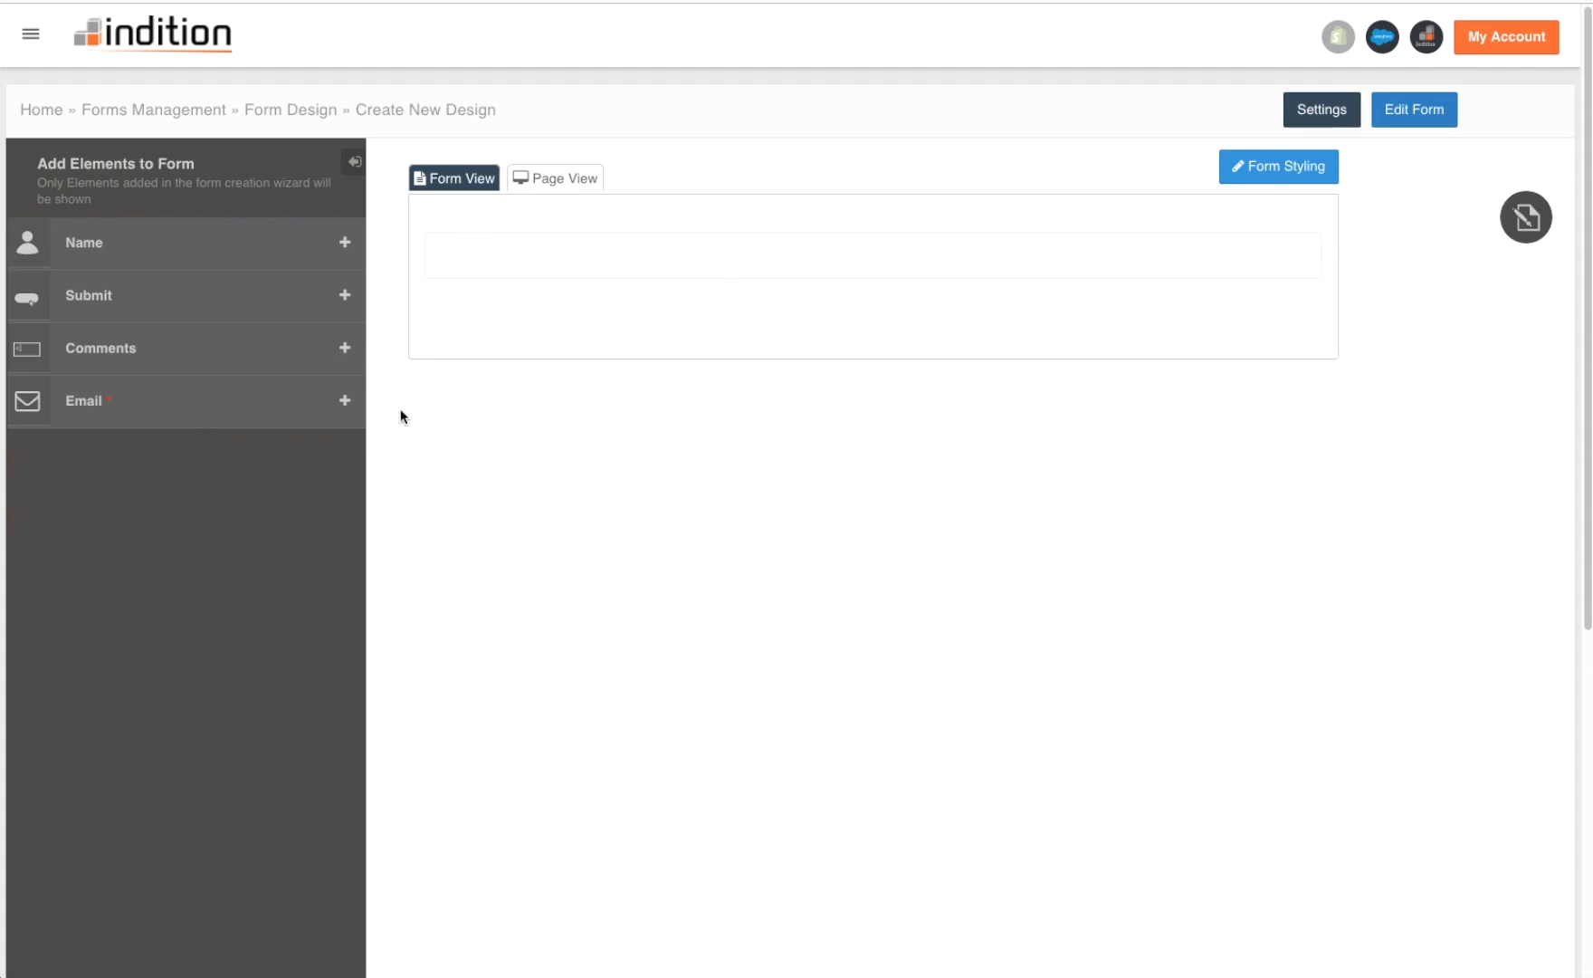
- Add the Name, Email, Comments and Submit elements to the Example Design layout, in that order
click(345, 245)
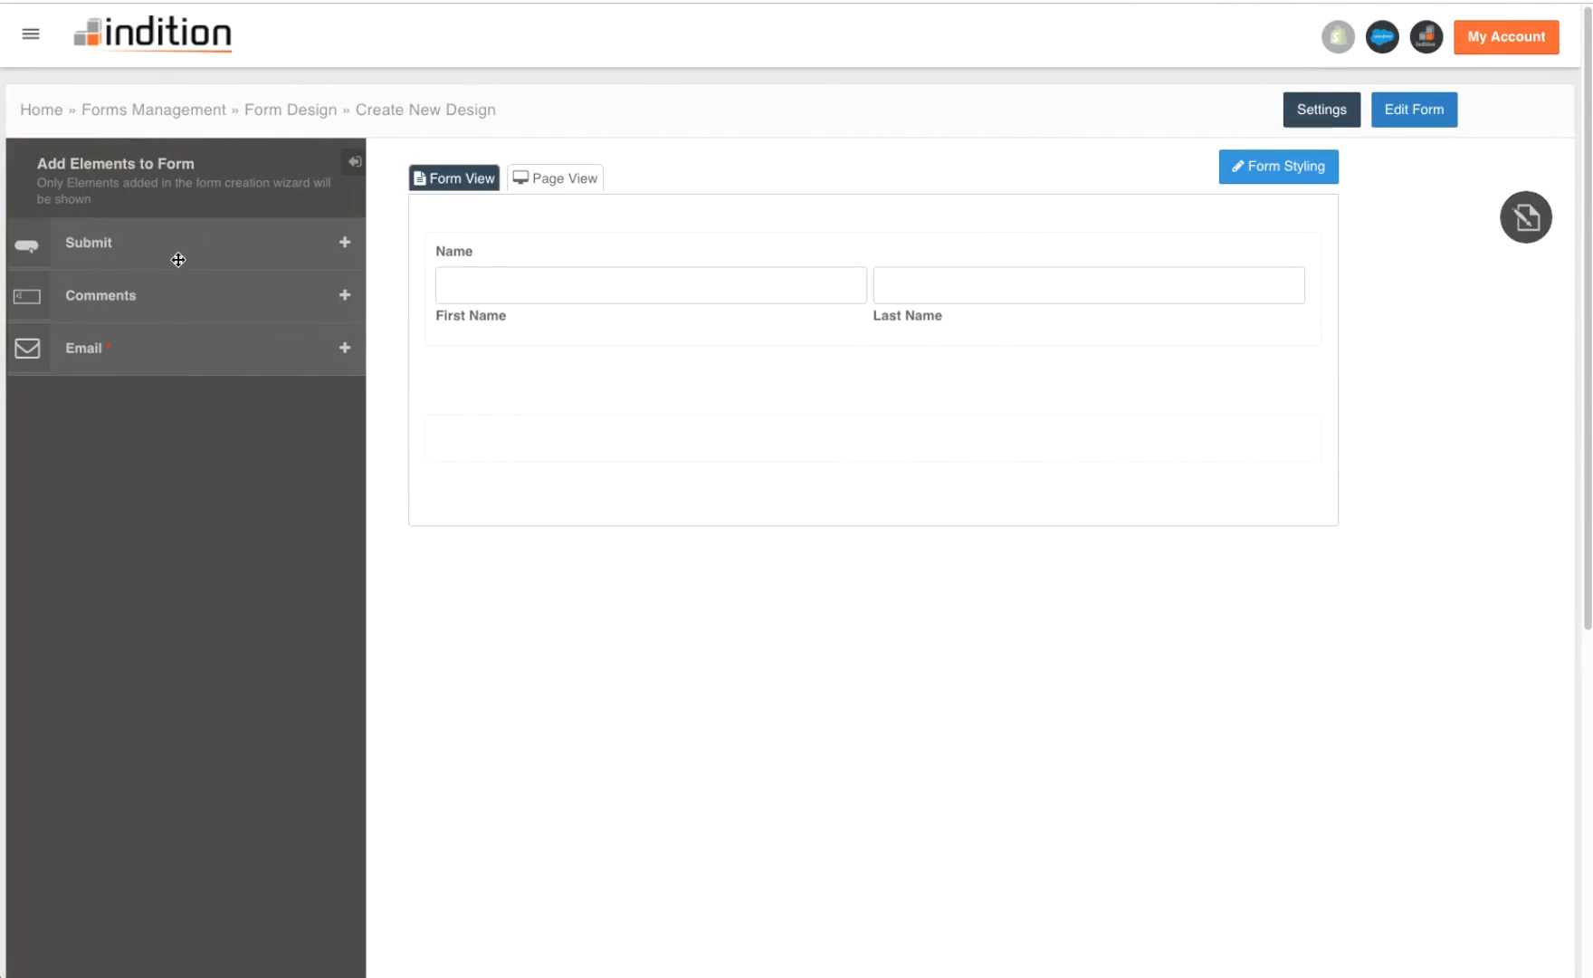
click(104, 353)
drag(104, 353, 688, 444)
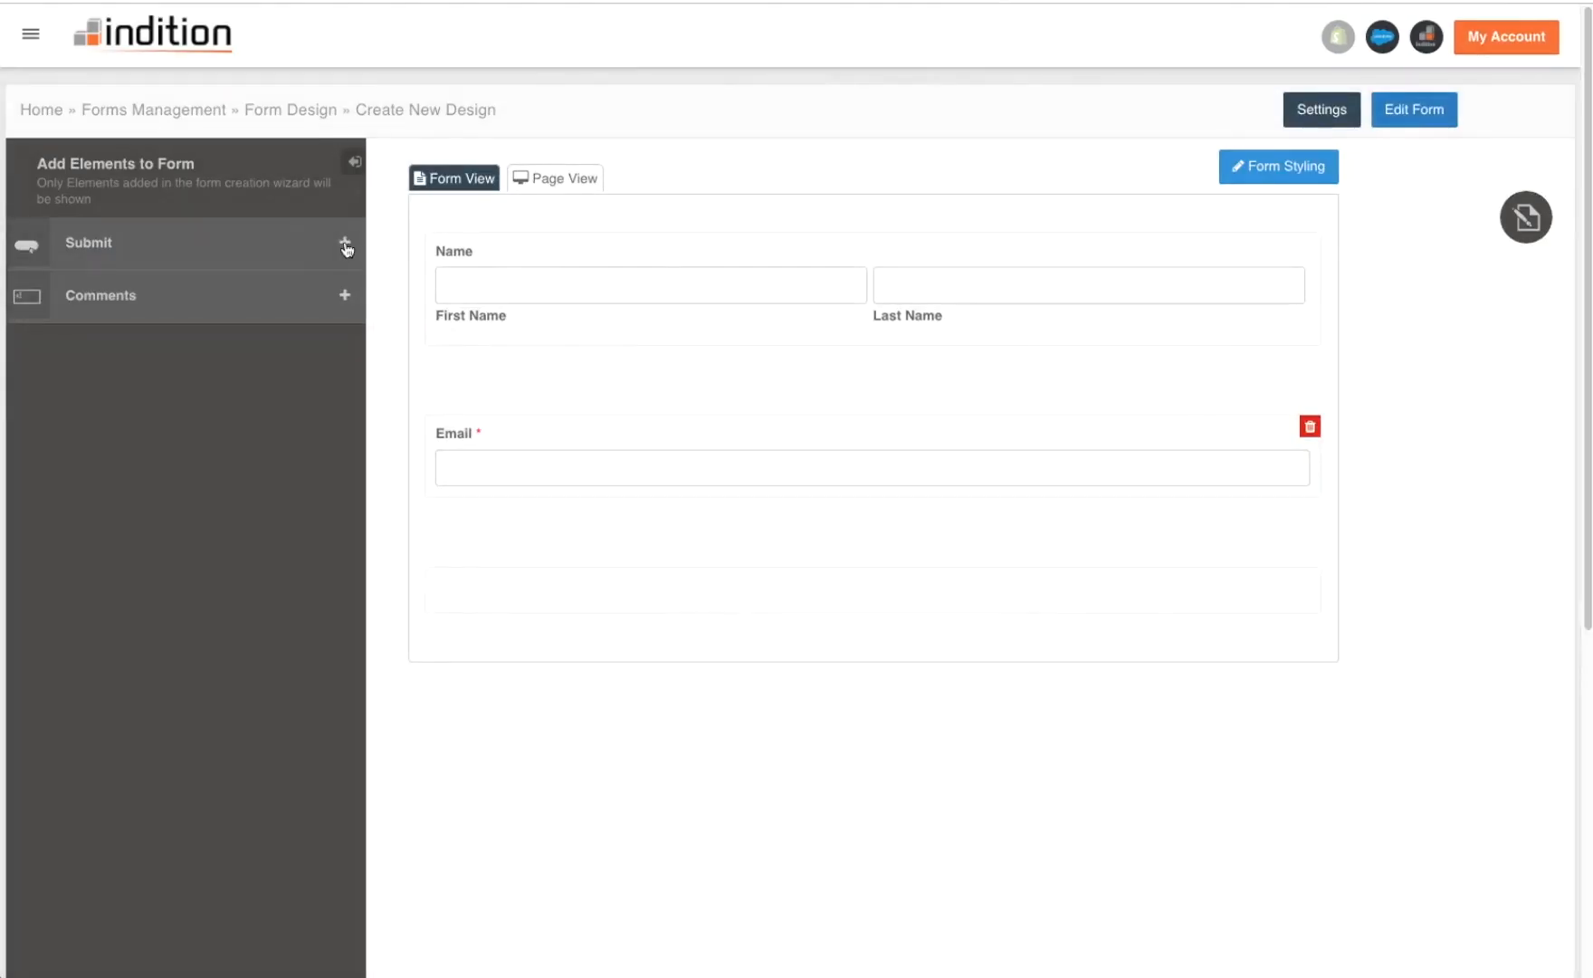
click(345, 296)
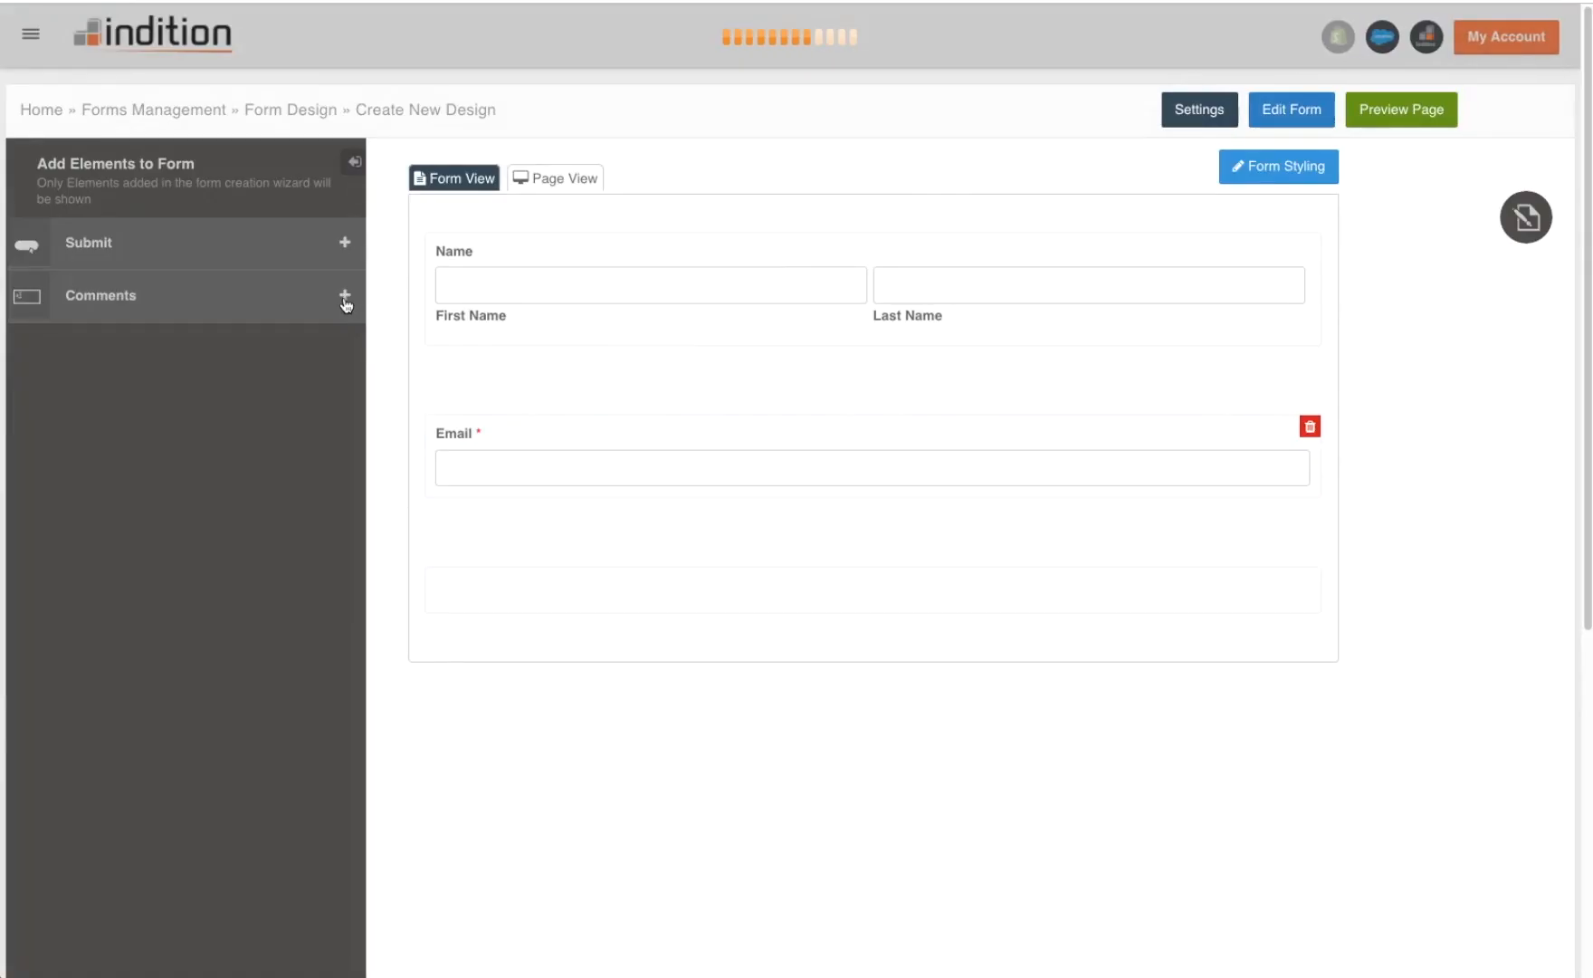
click(345, 242)
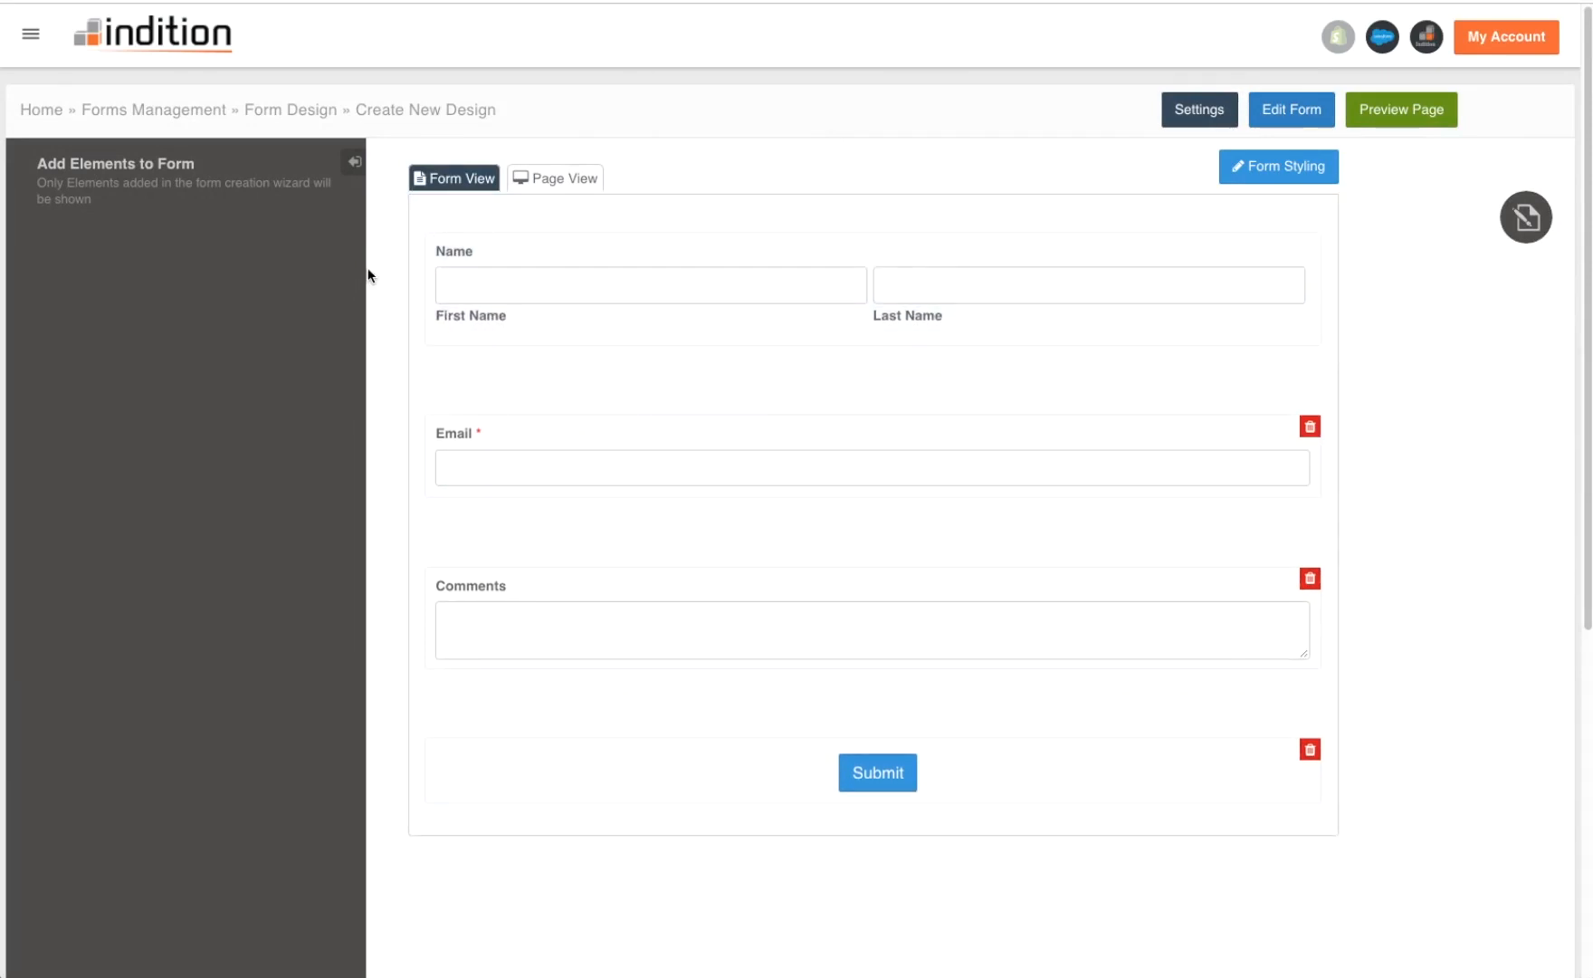
click(563, 302)
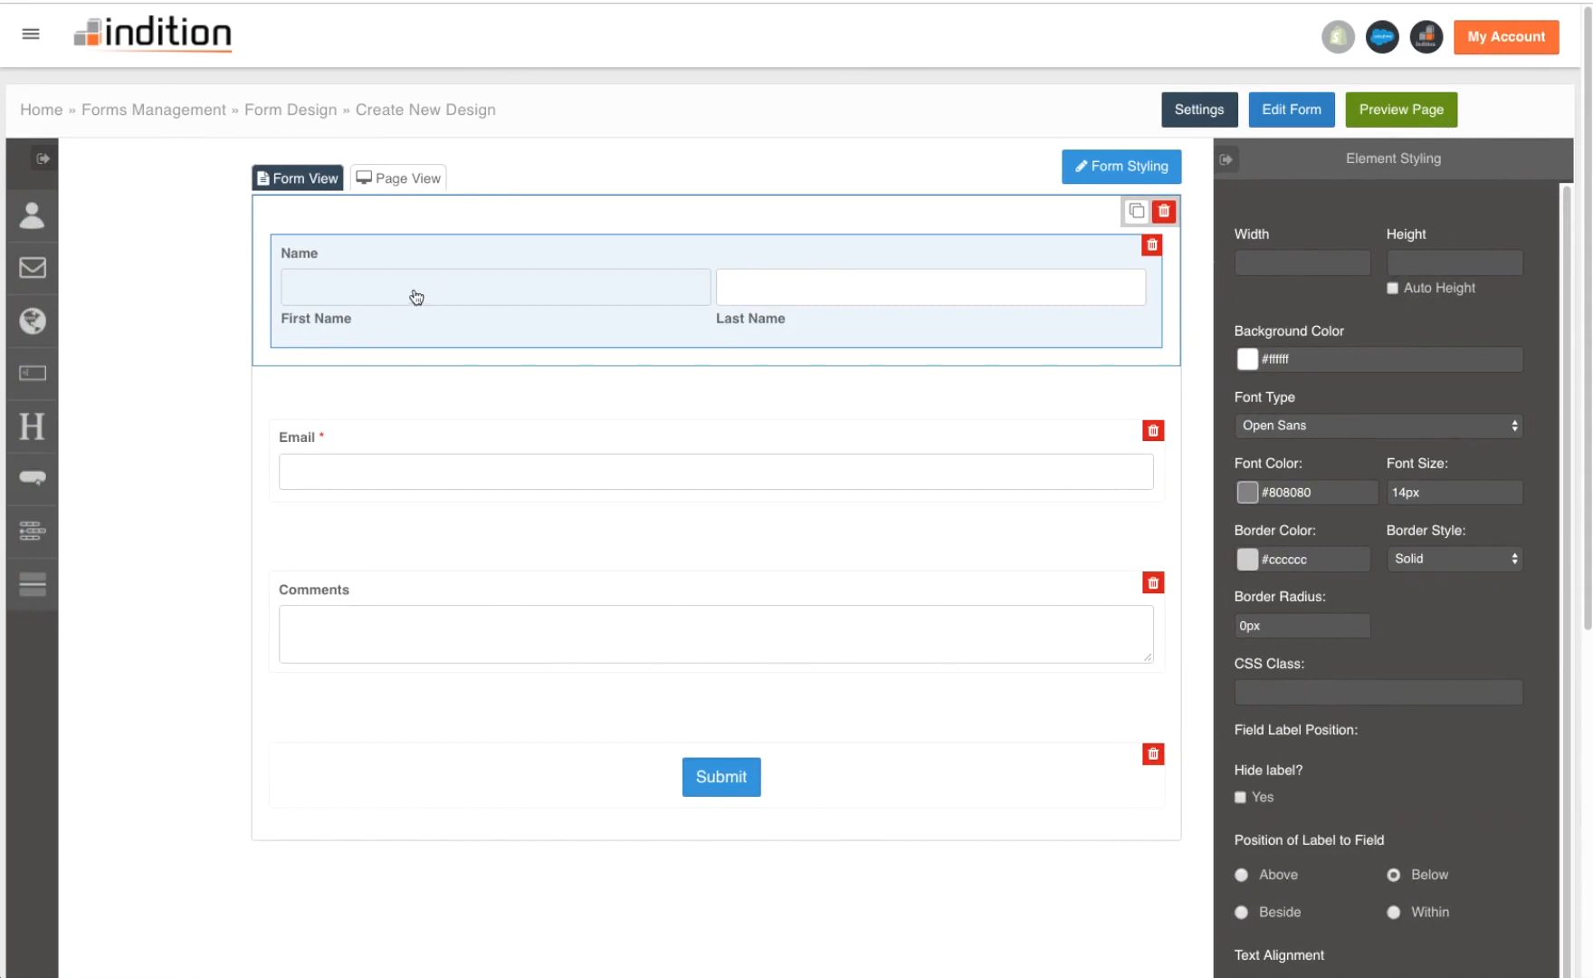
- In the whole form's styling, change the form width from 1080px to 600px
click(570, 213)
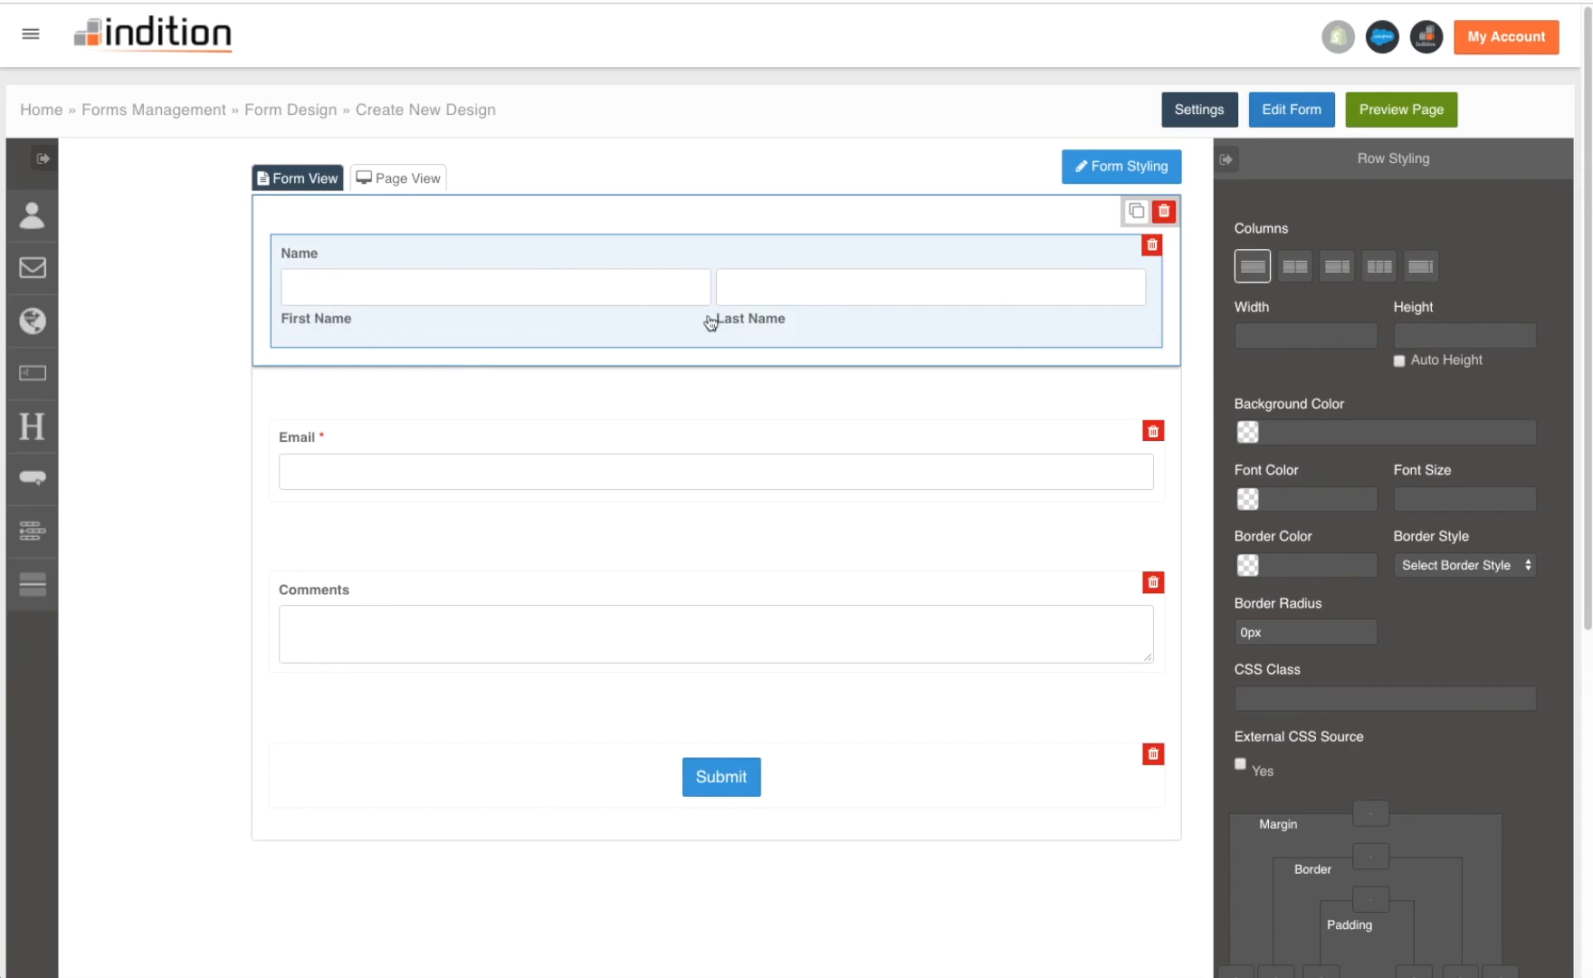
click(1083, 172)
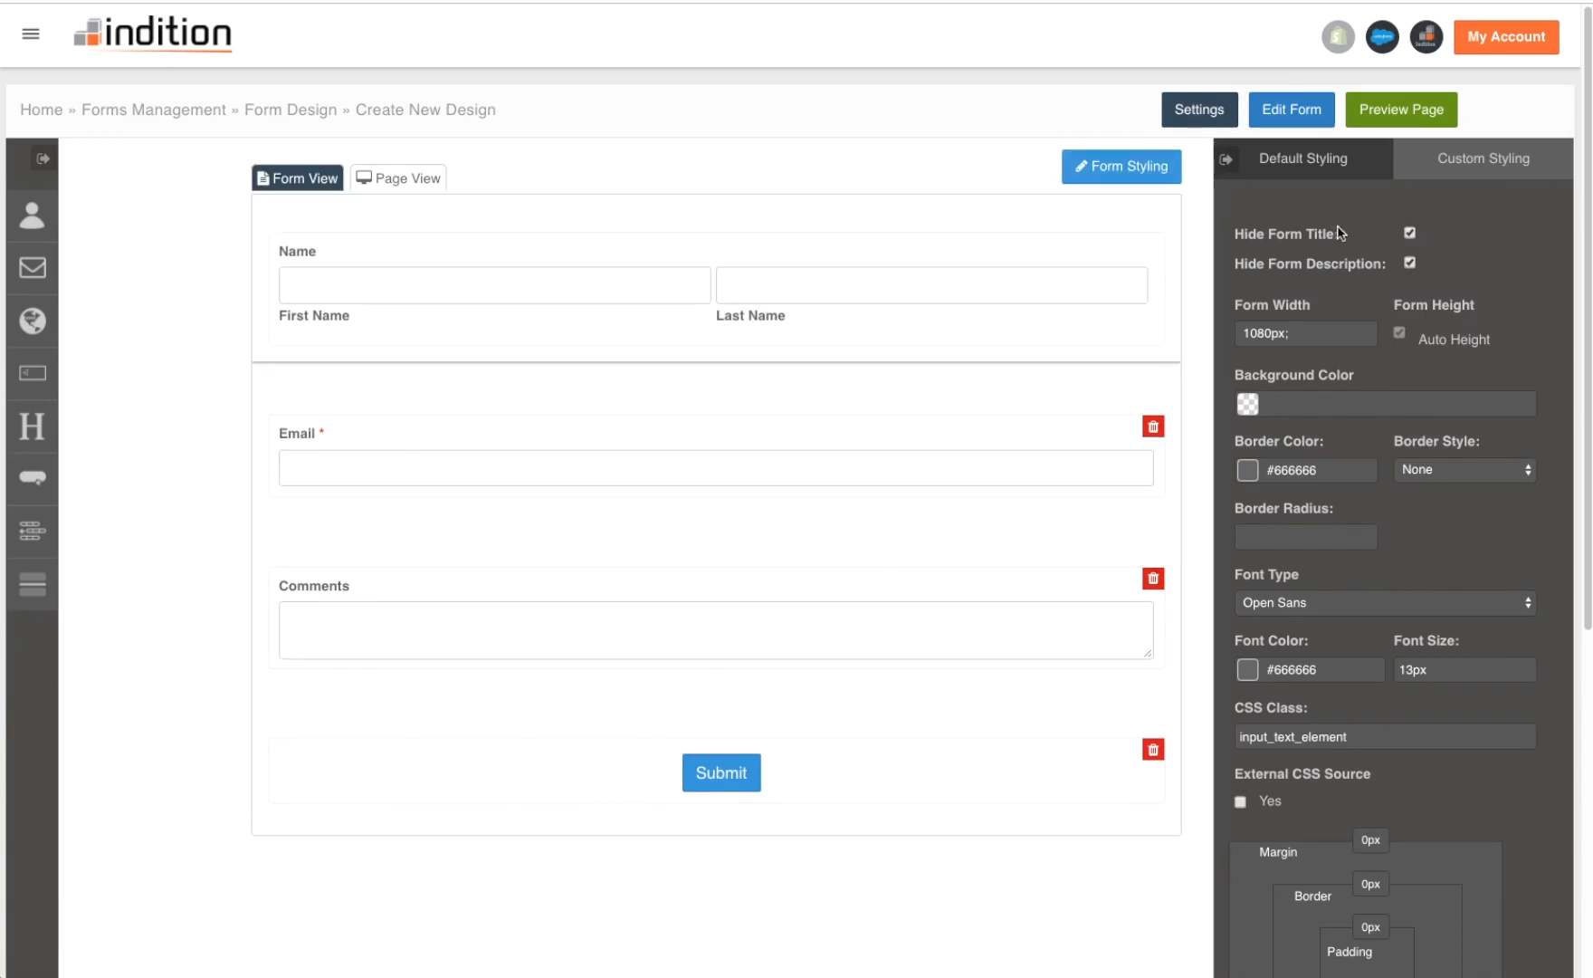
click(1266, 333)
drag(1267, 333, 1242, 333)
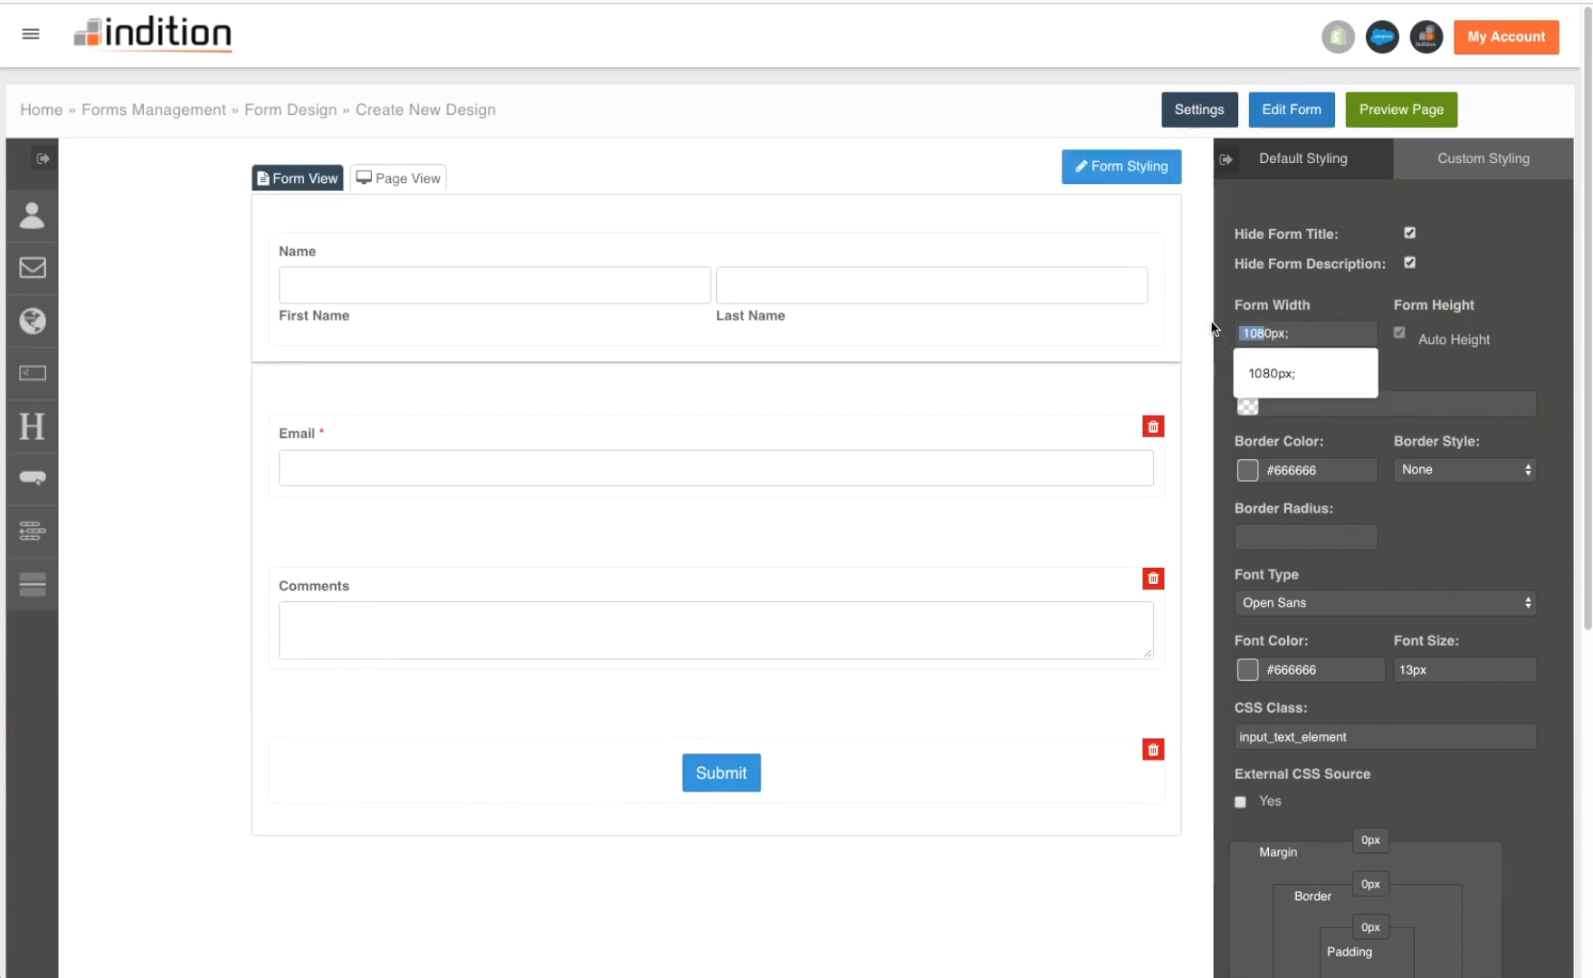
- Set the form width to 600px, hide the Name label, and position First Name labels Above
text(6)
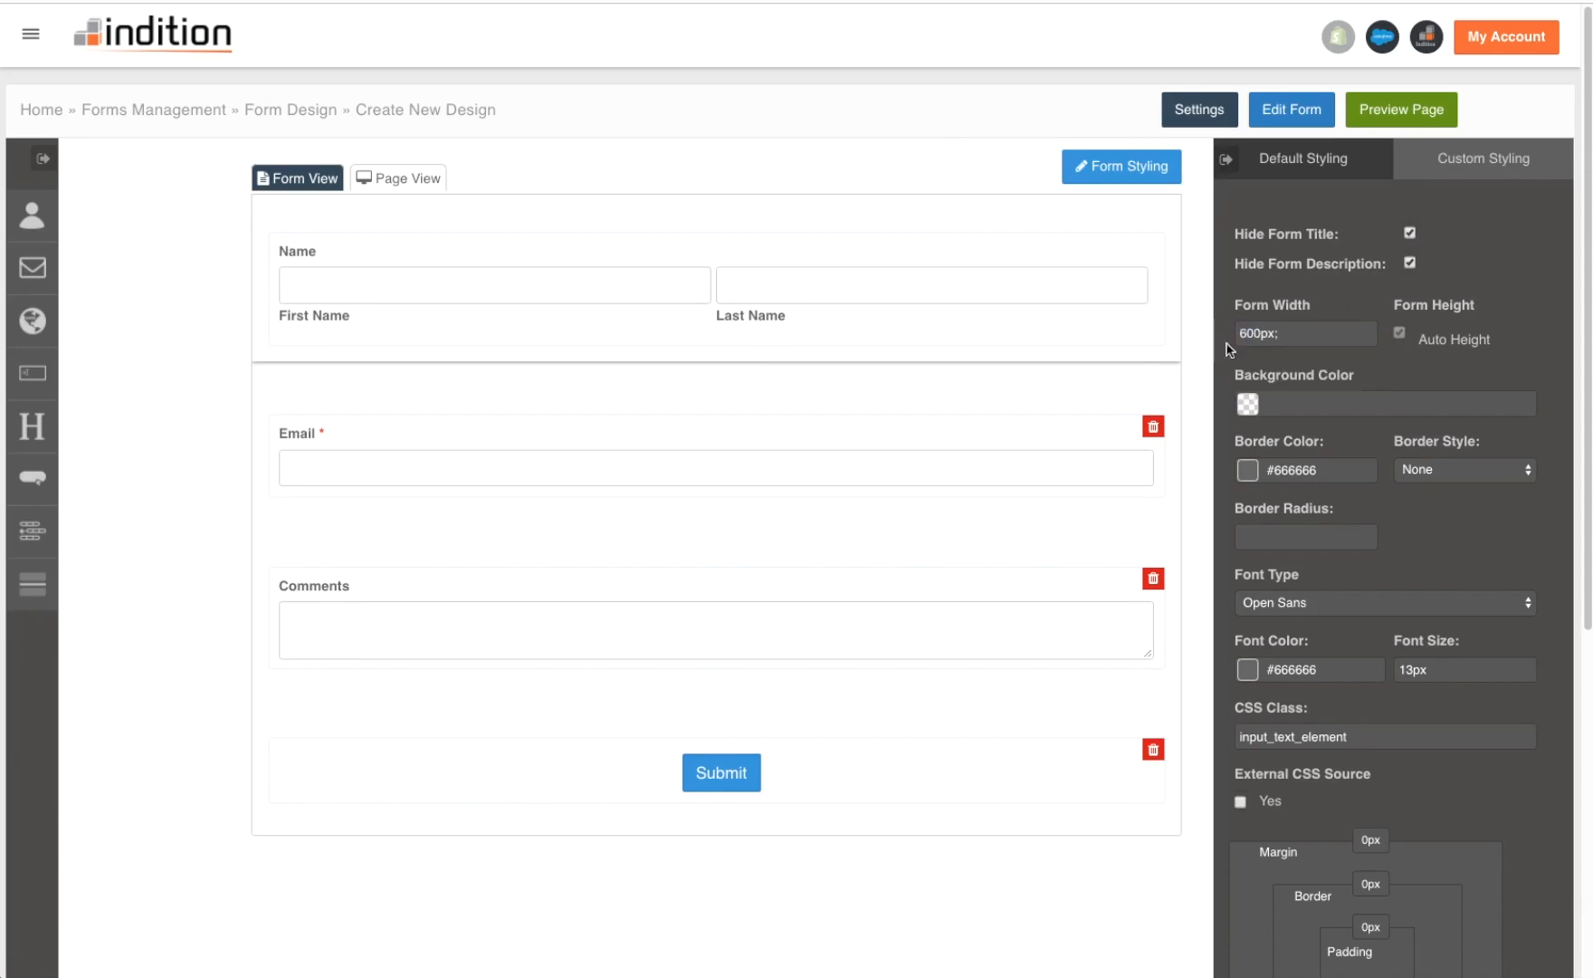
click(1389, 370)
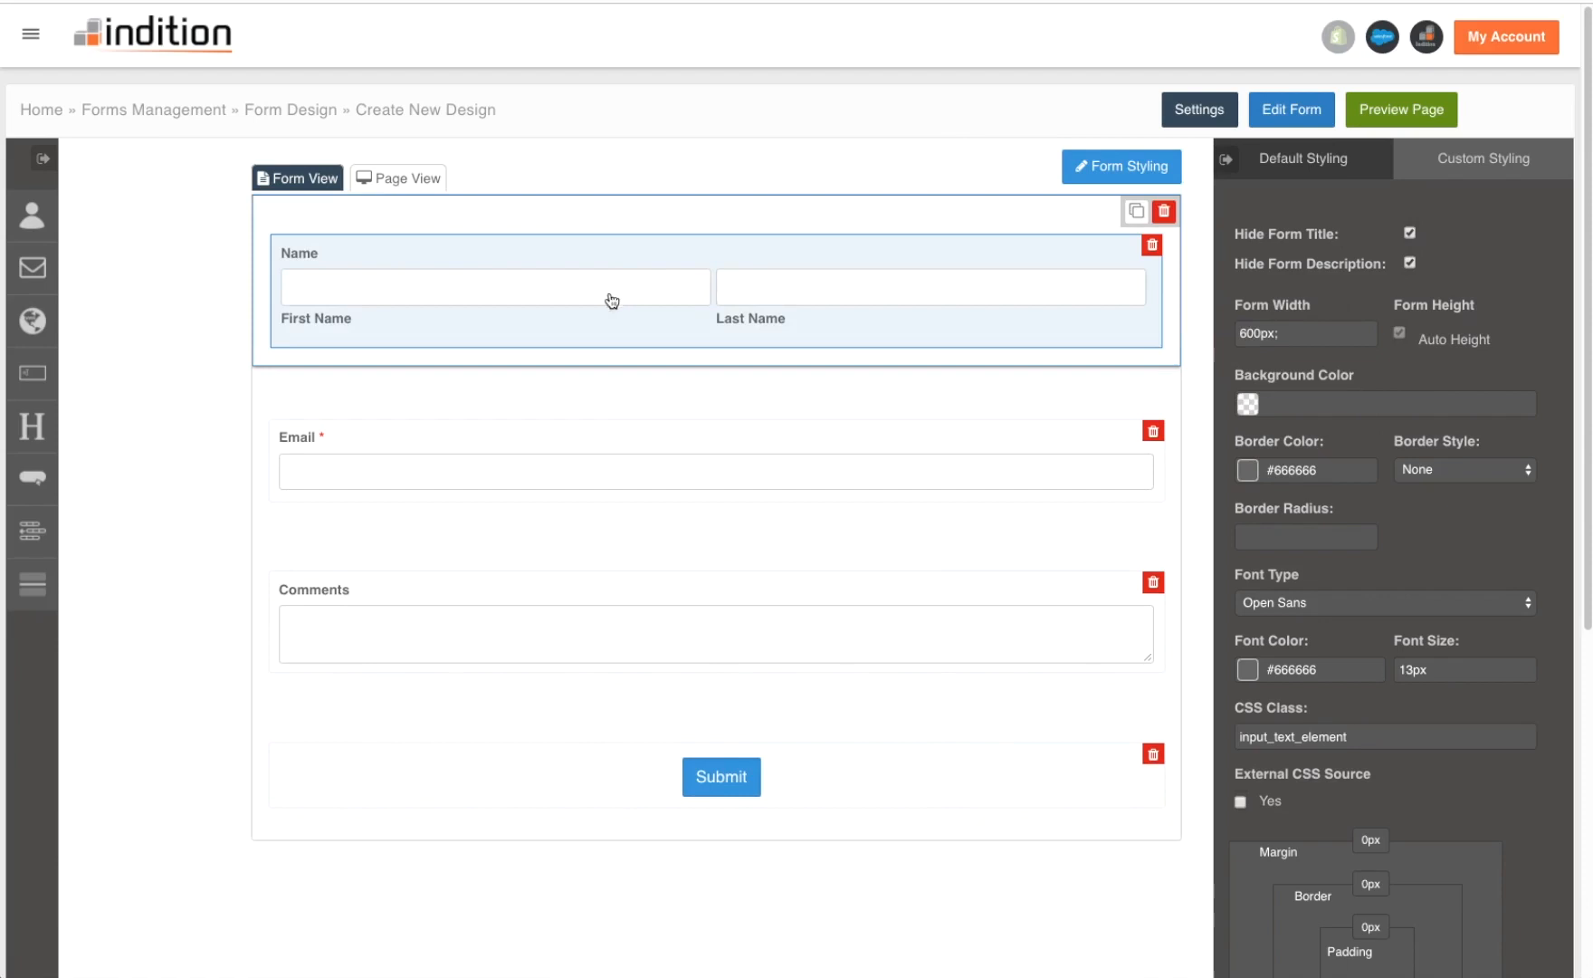
click(305, 261)
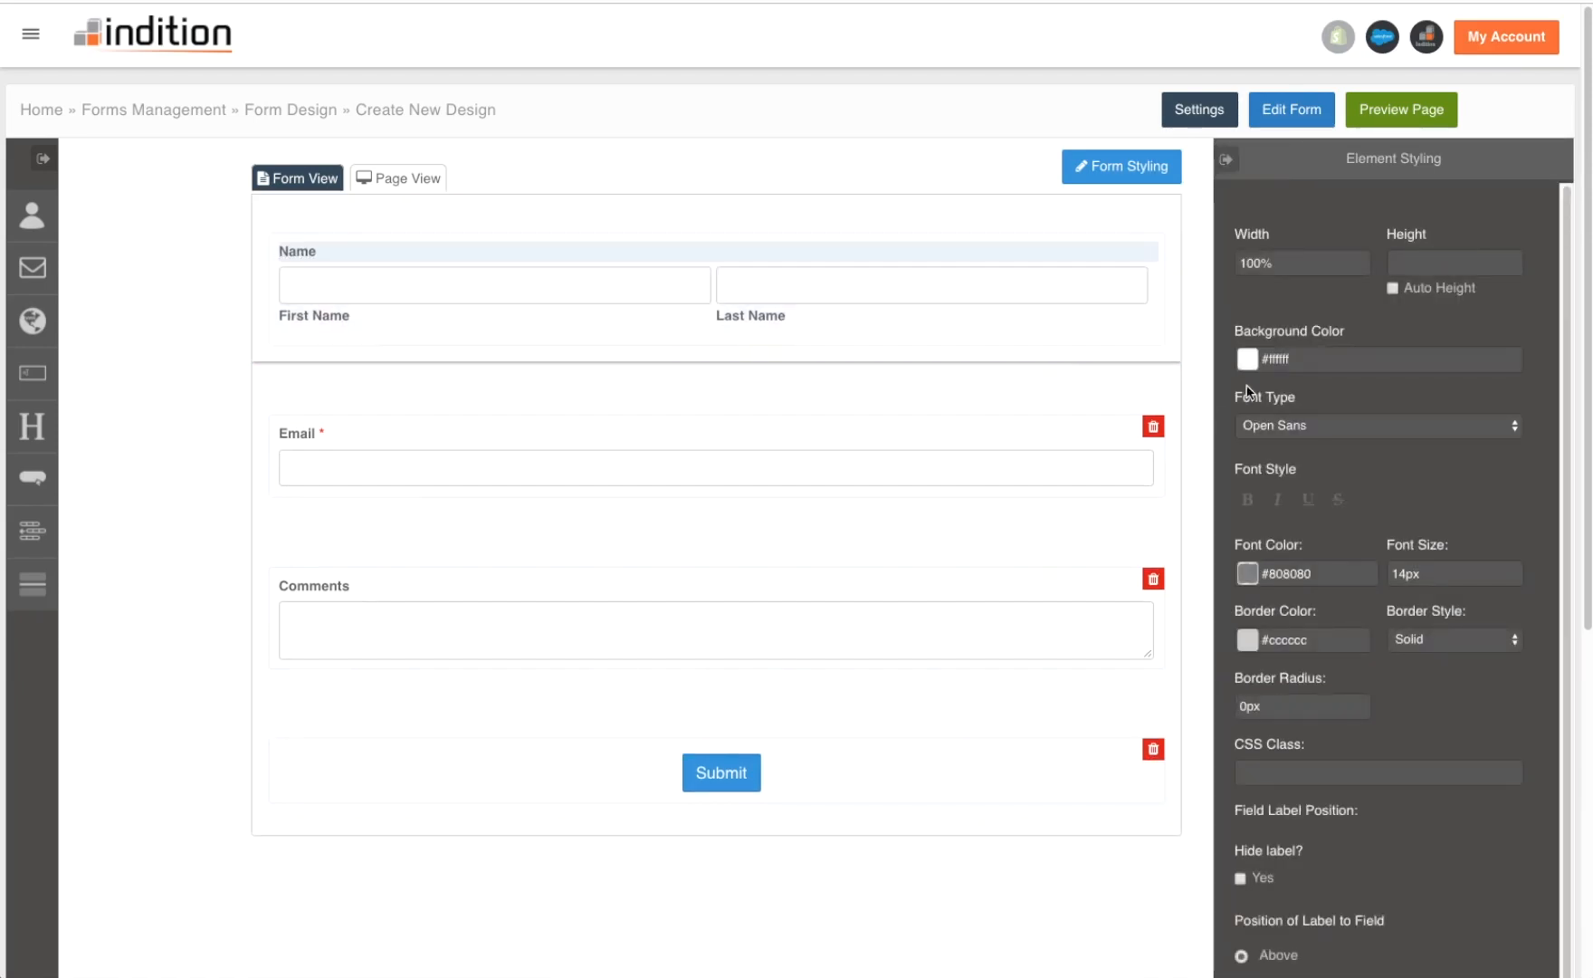
click(1241, 877)
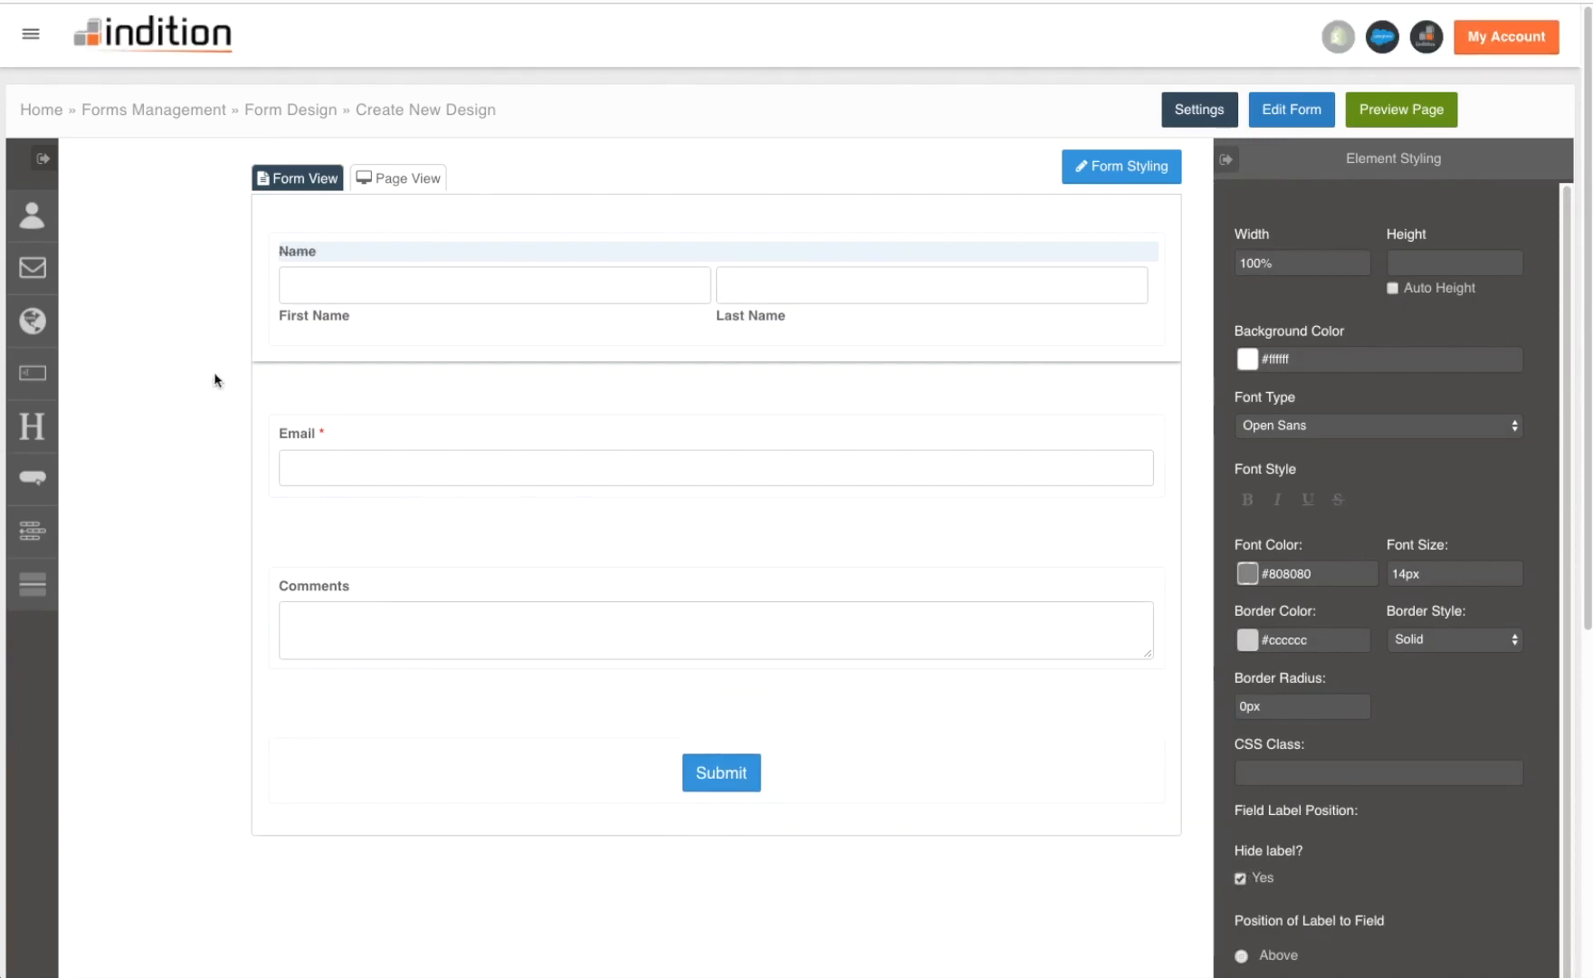
click(380, 290)
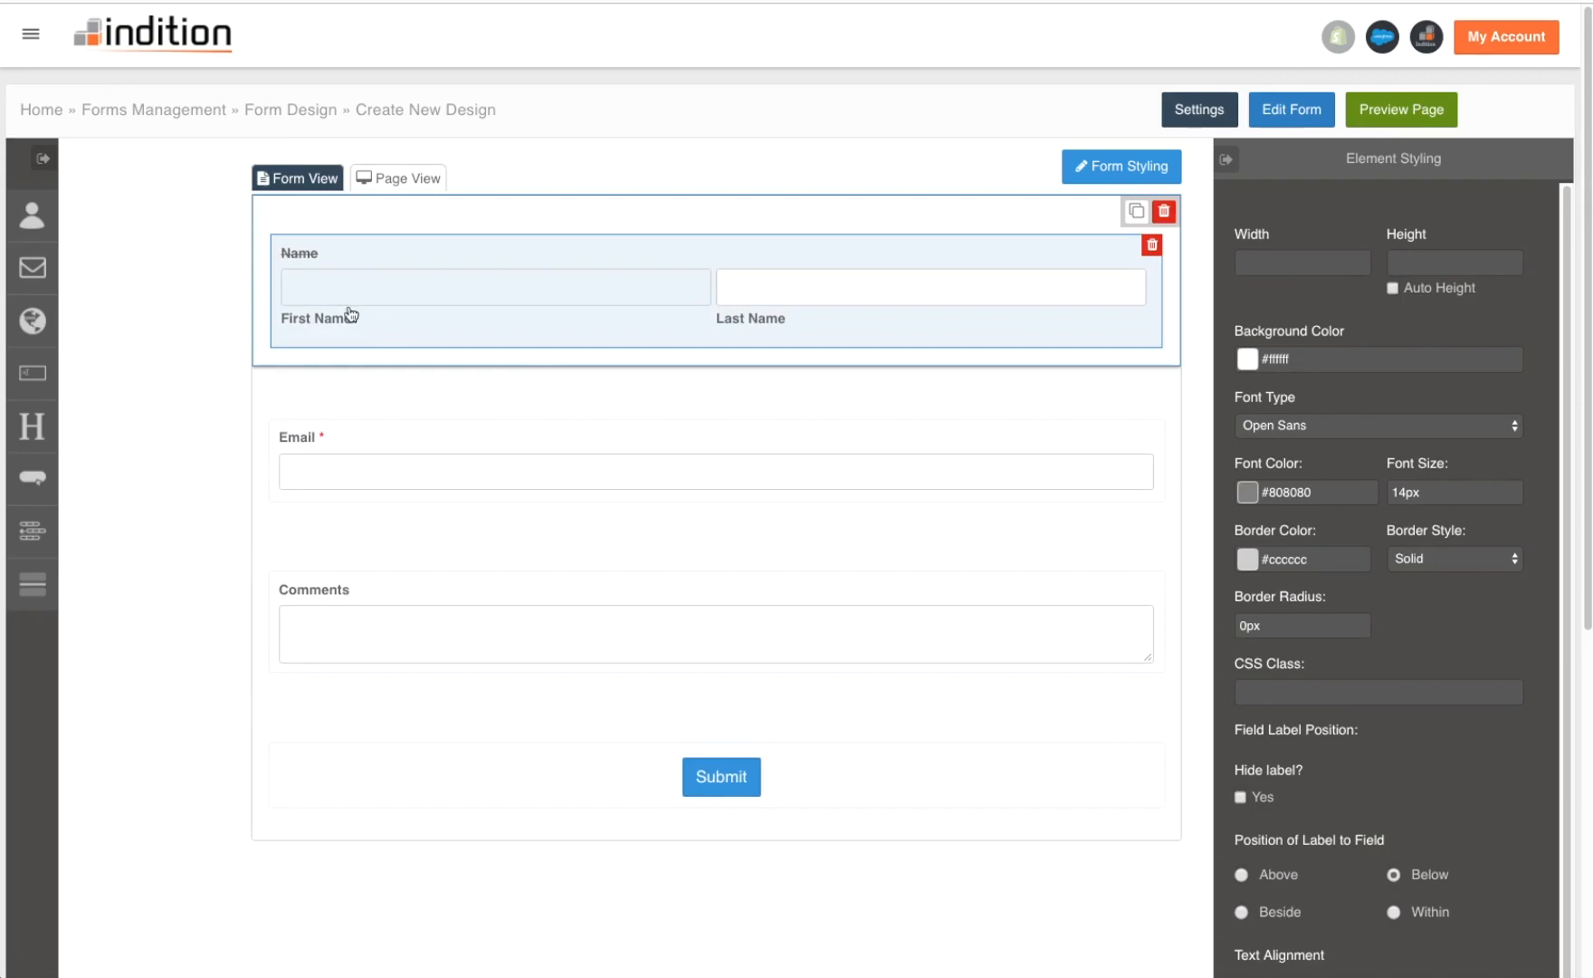
click(1241, 874)
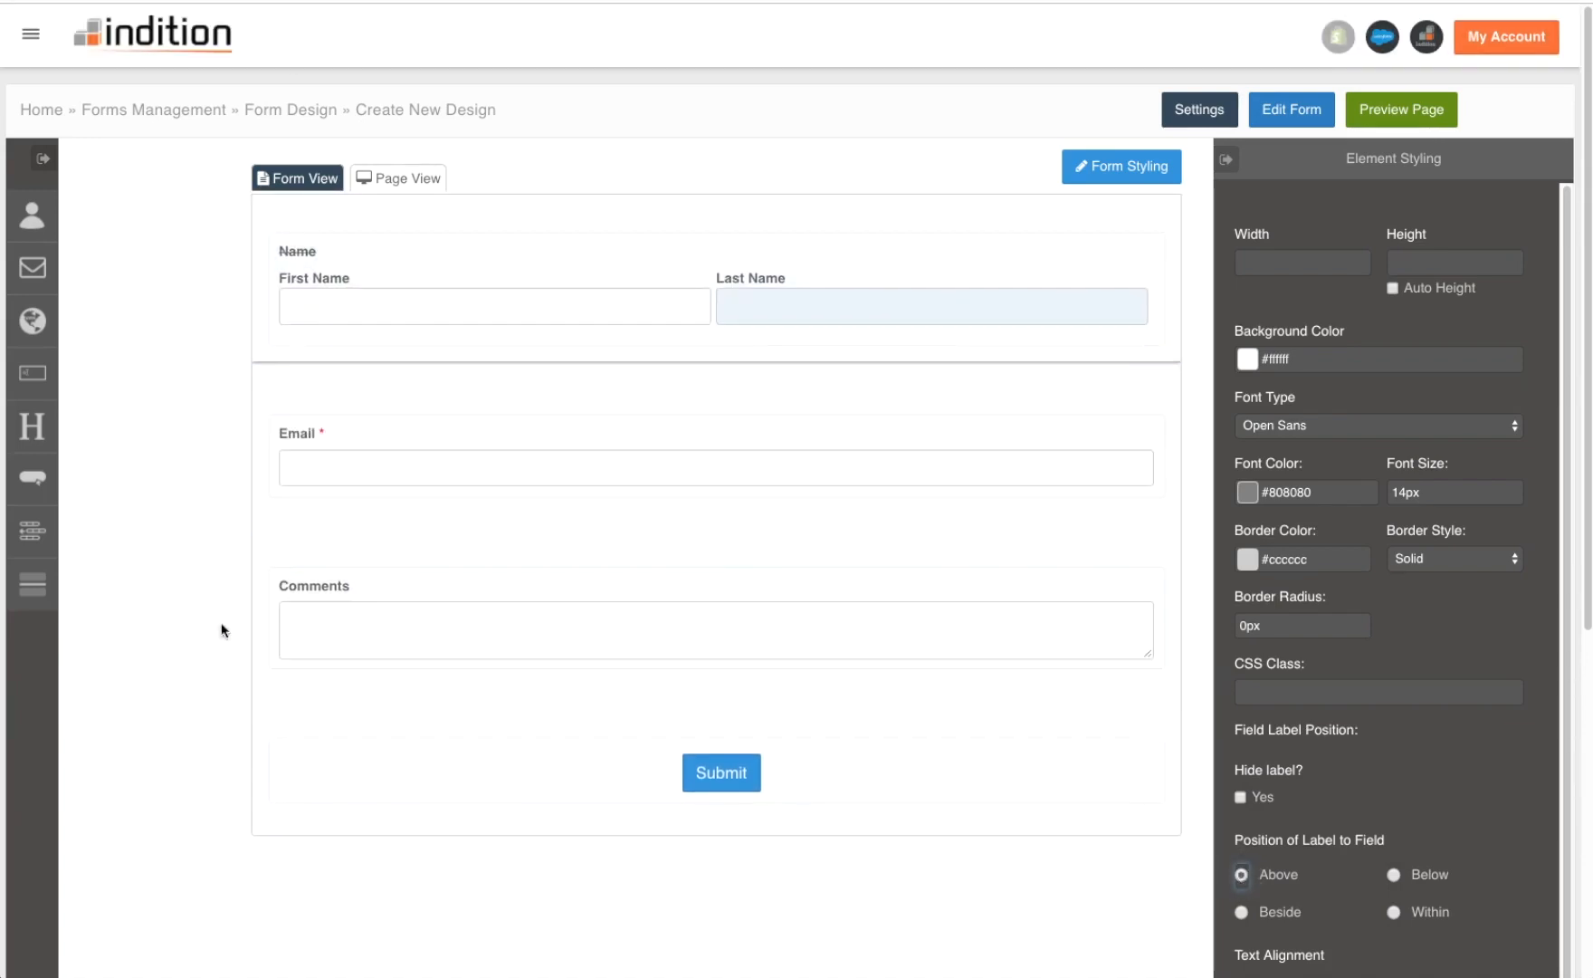
- Preview the page, copy its web address from the design Settings, and start a new browser tab
click(924, 163)
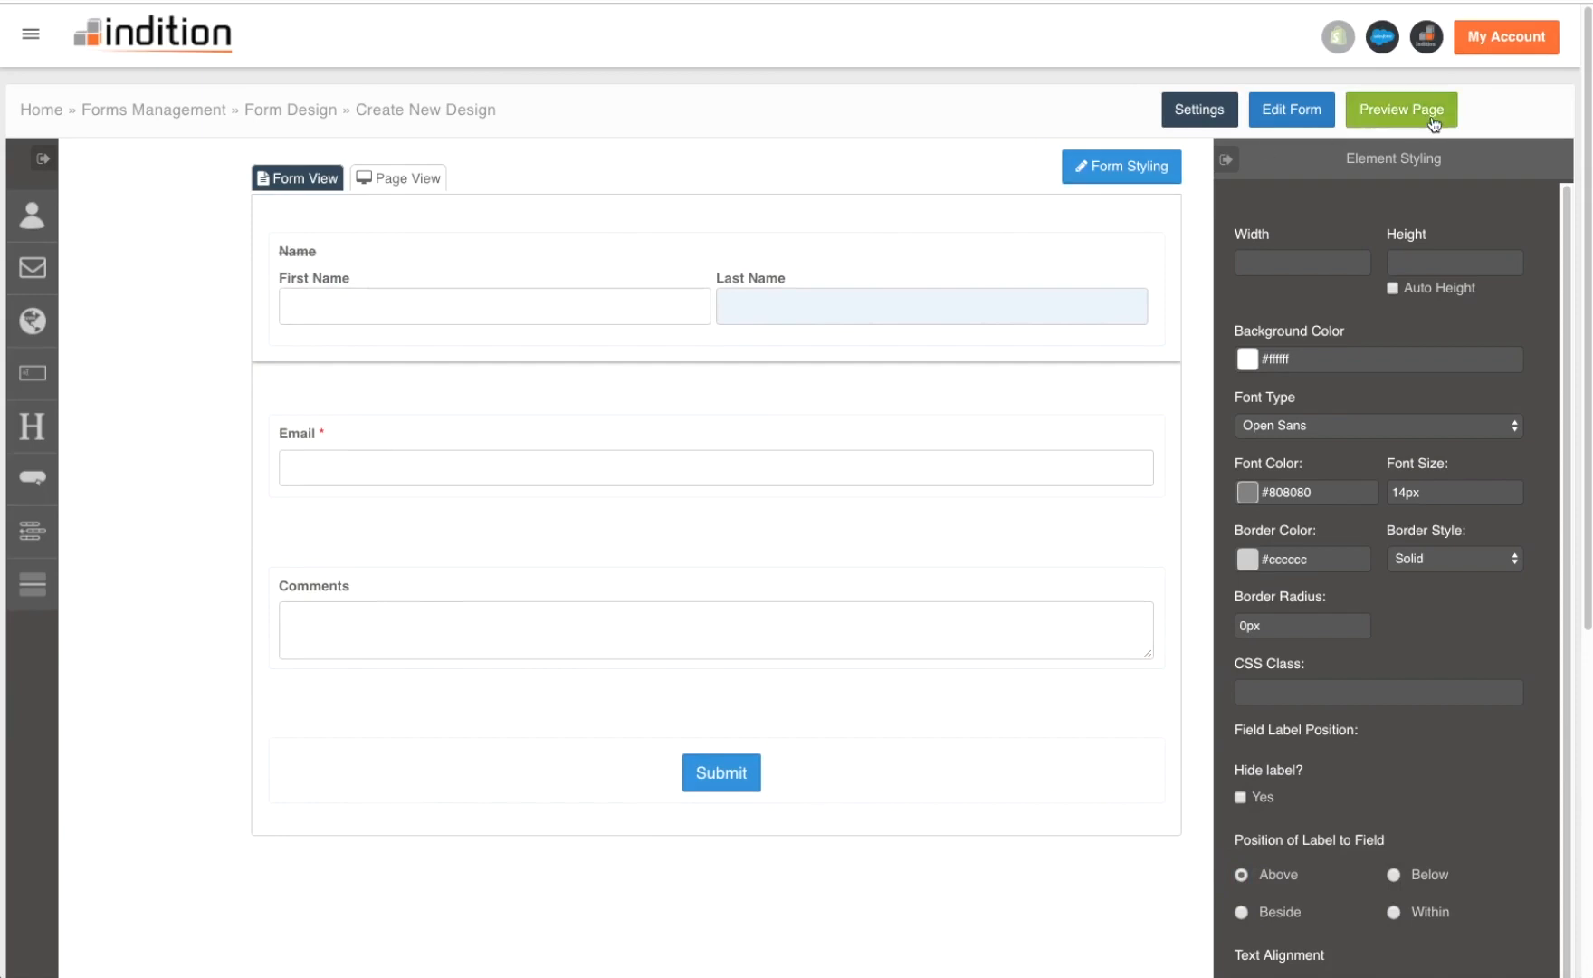
click(1431, 114)
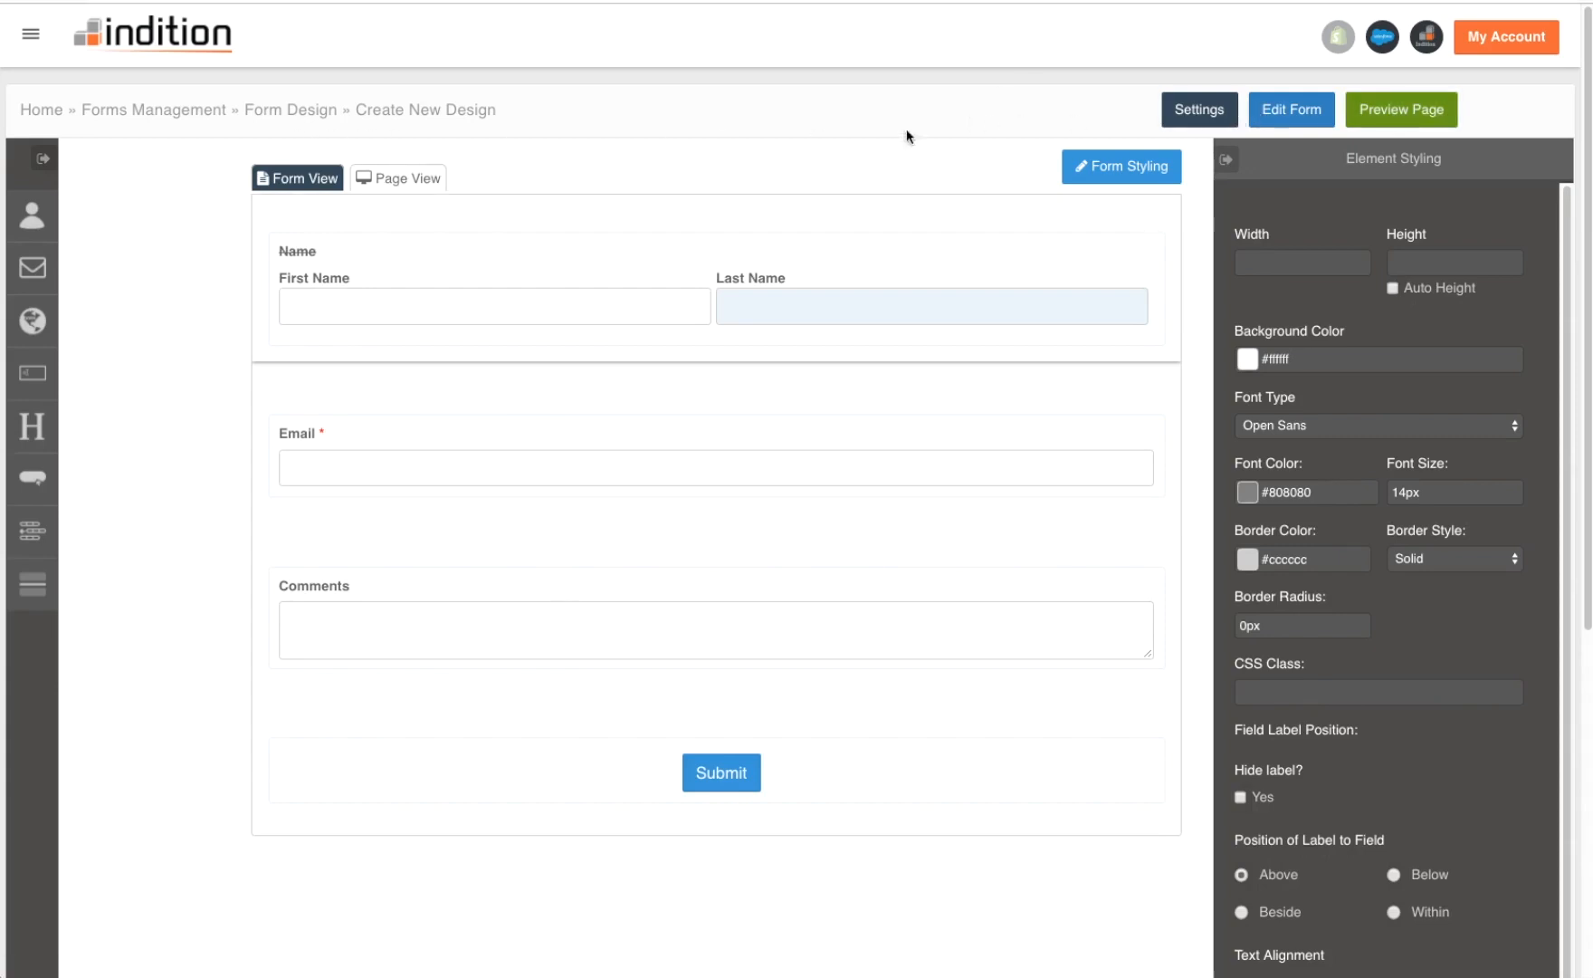
click(1196, 108)
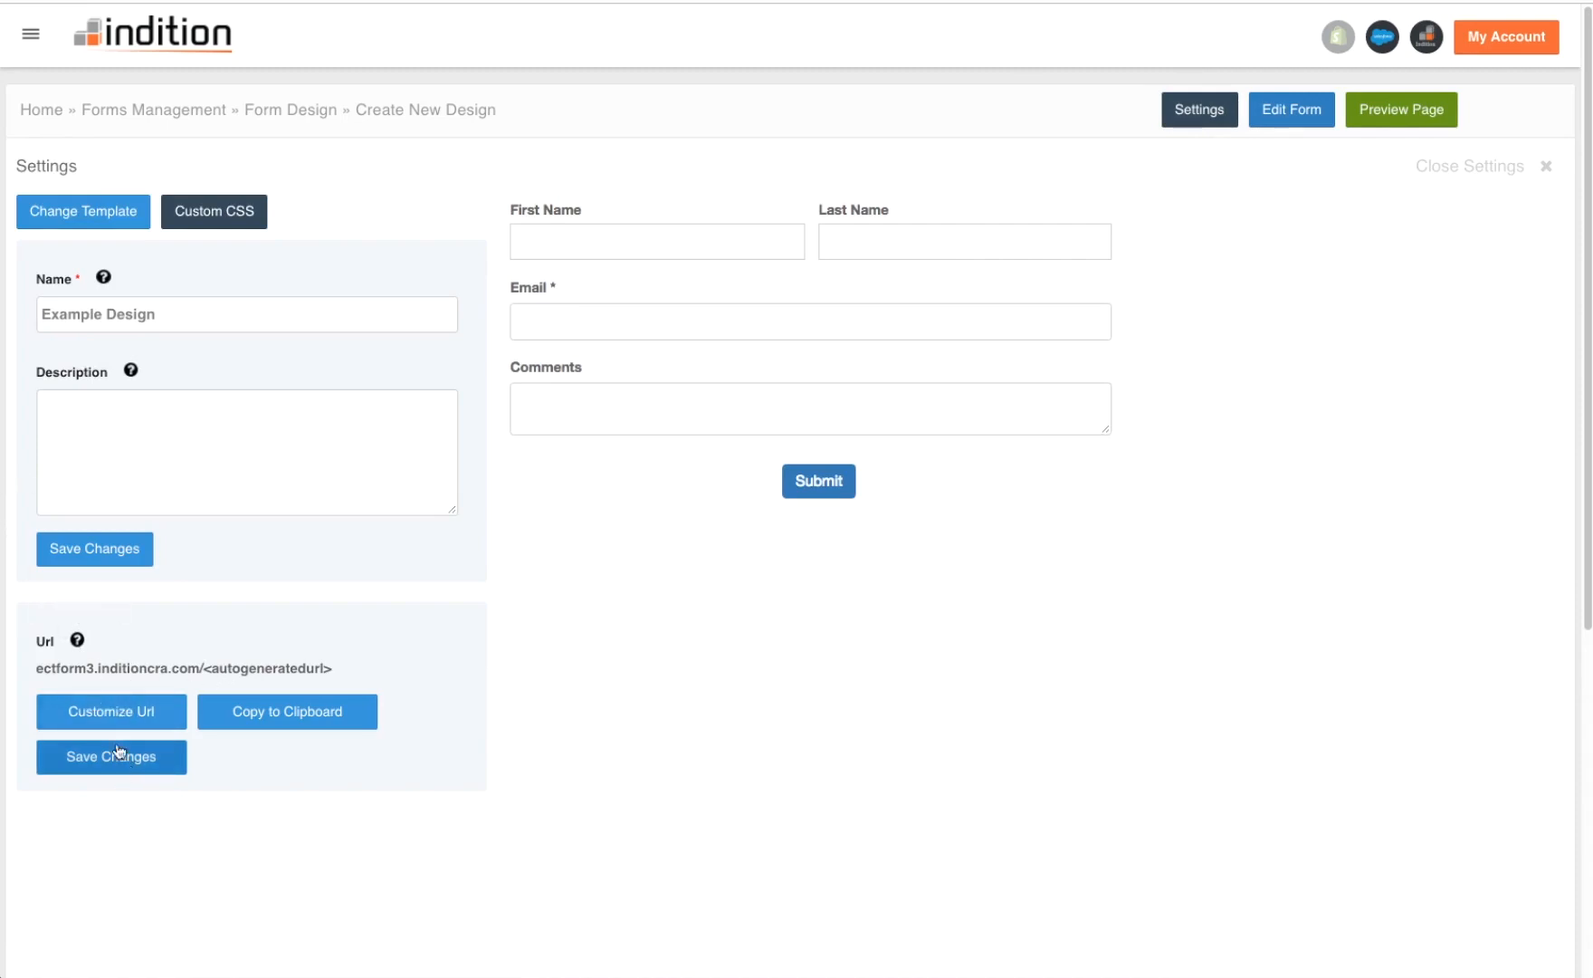
click(226, 724)
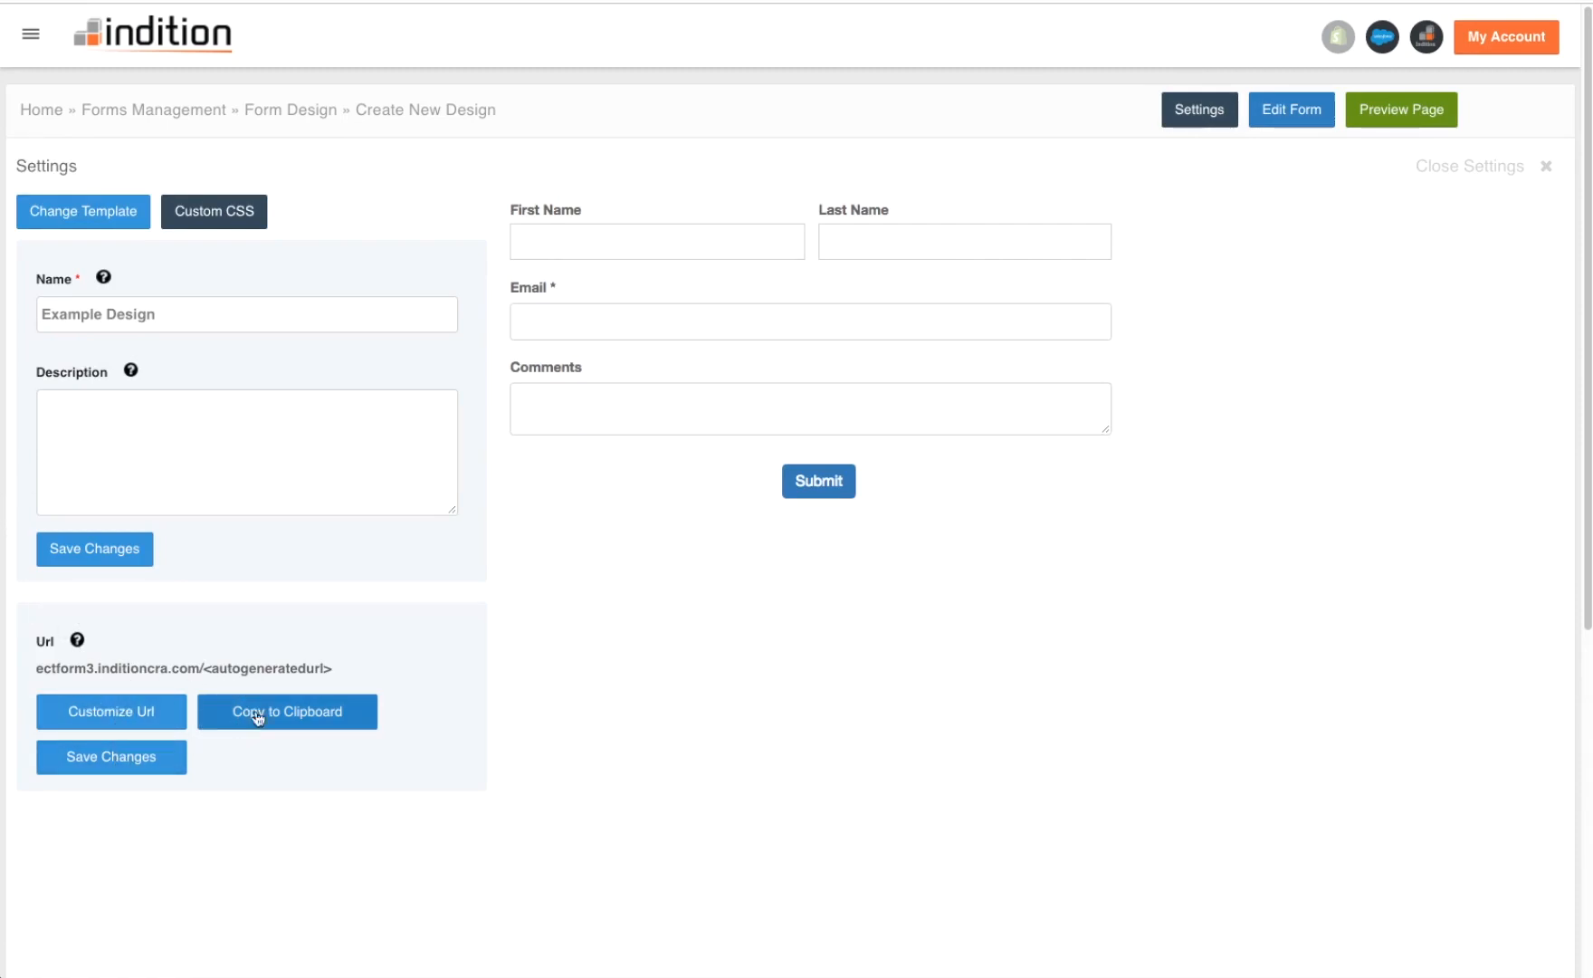
key(super+t)
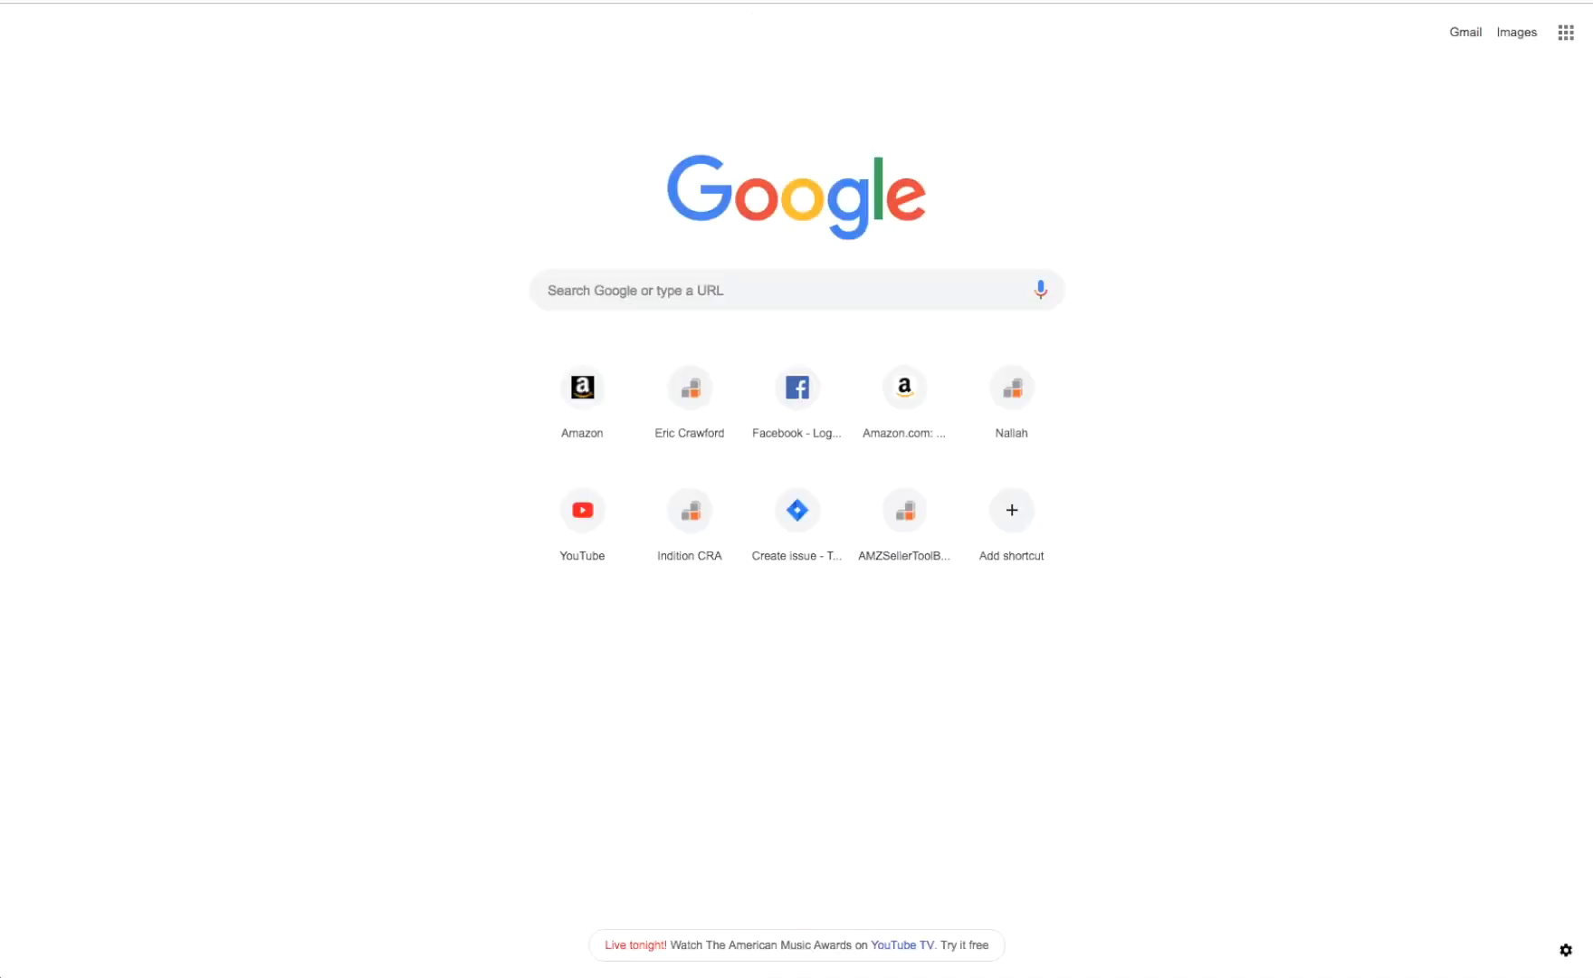
- Load the live Example Design page and enter a test first name, last name and e-mail address
text(ectform3.inditioncra.com/exampledesign)
key(Return)
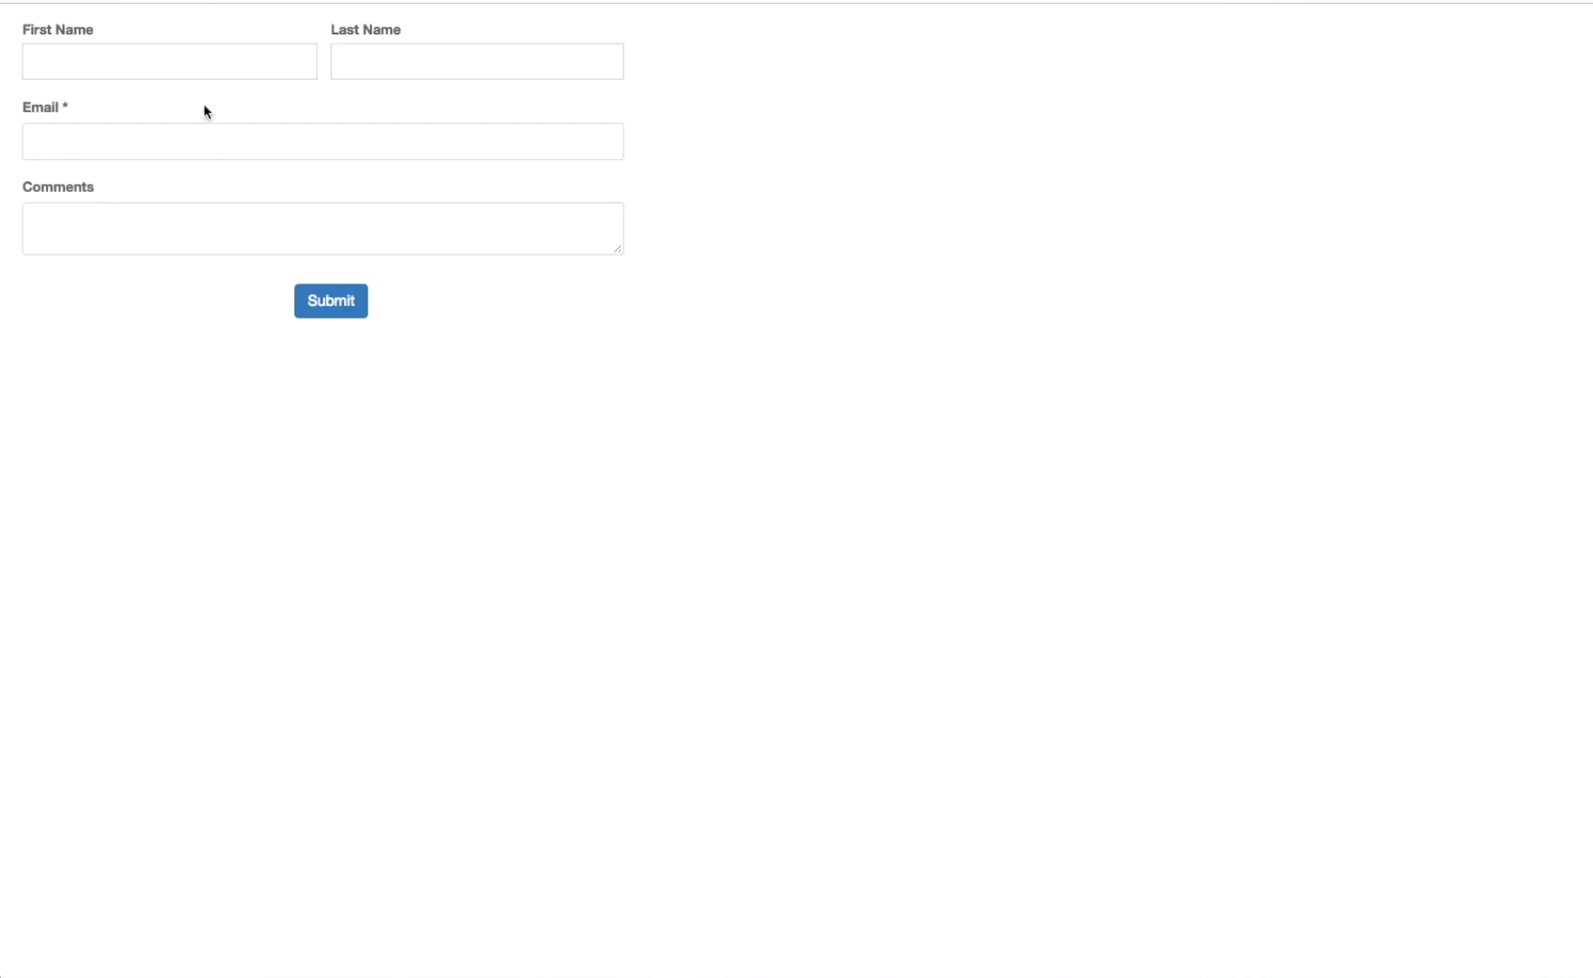
click(118, 71)
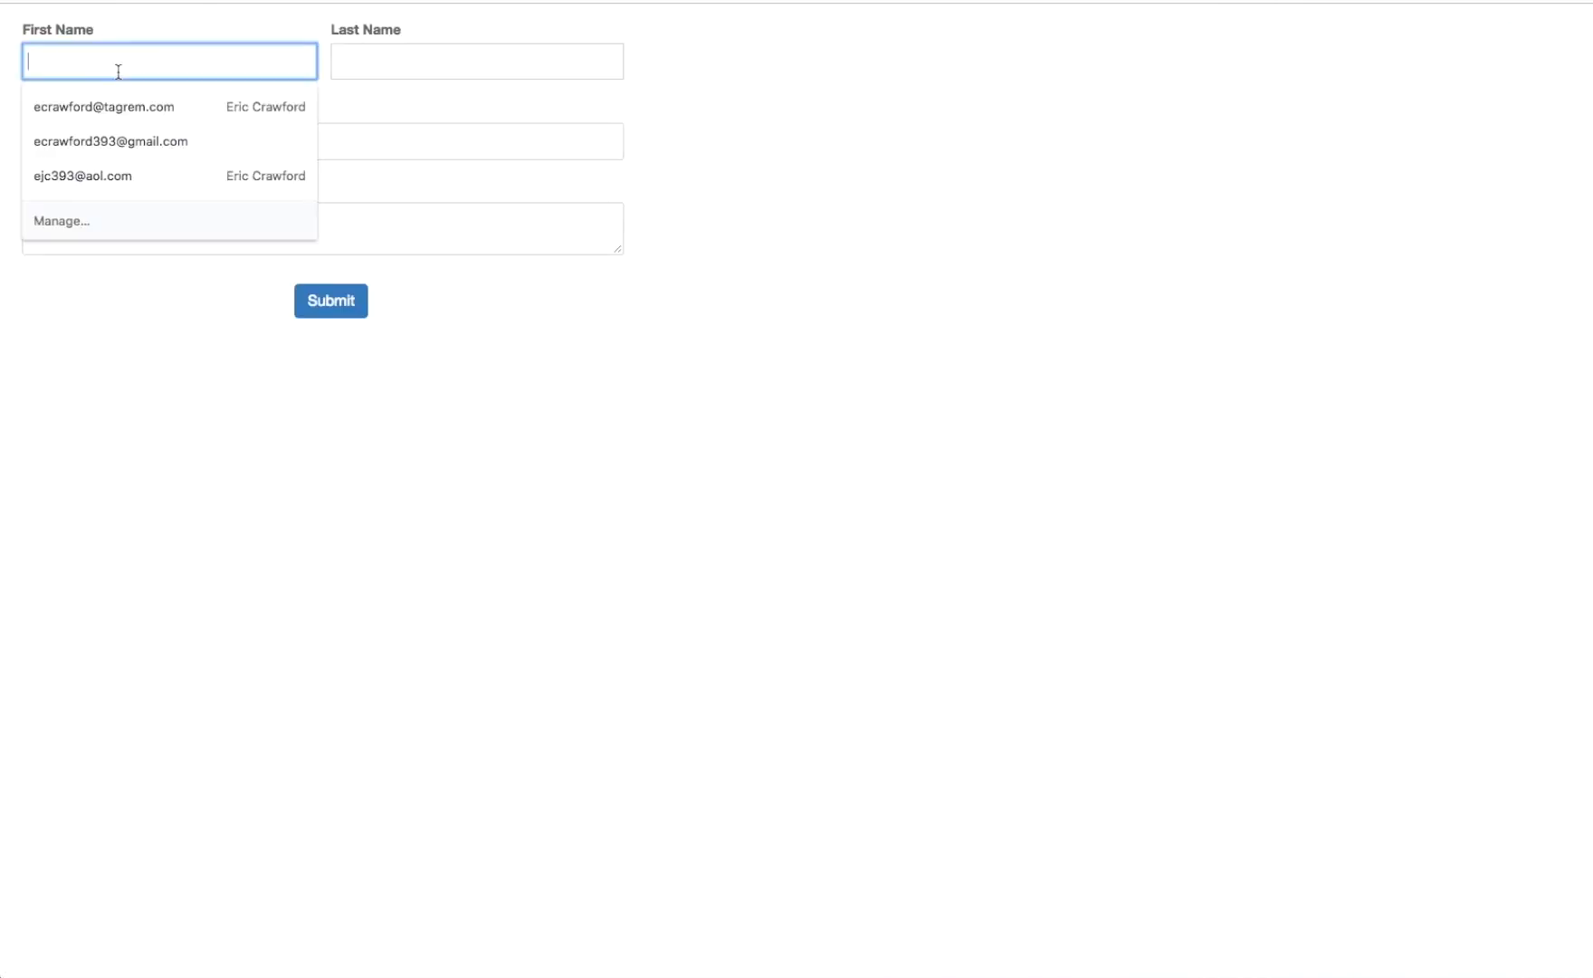
text(Eric)
key(Tab)
text(Cr)
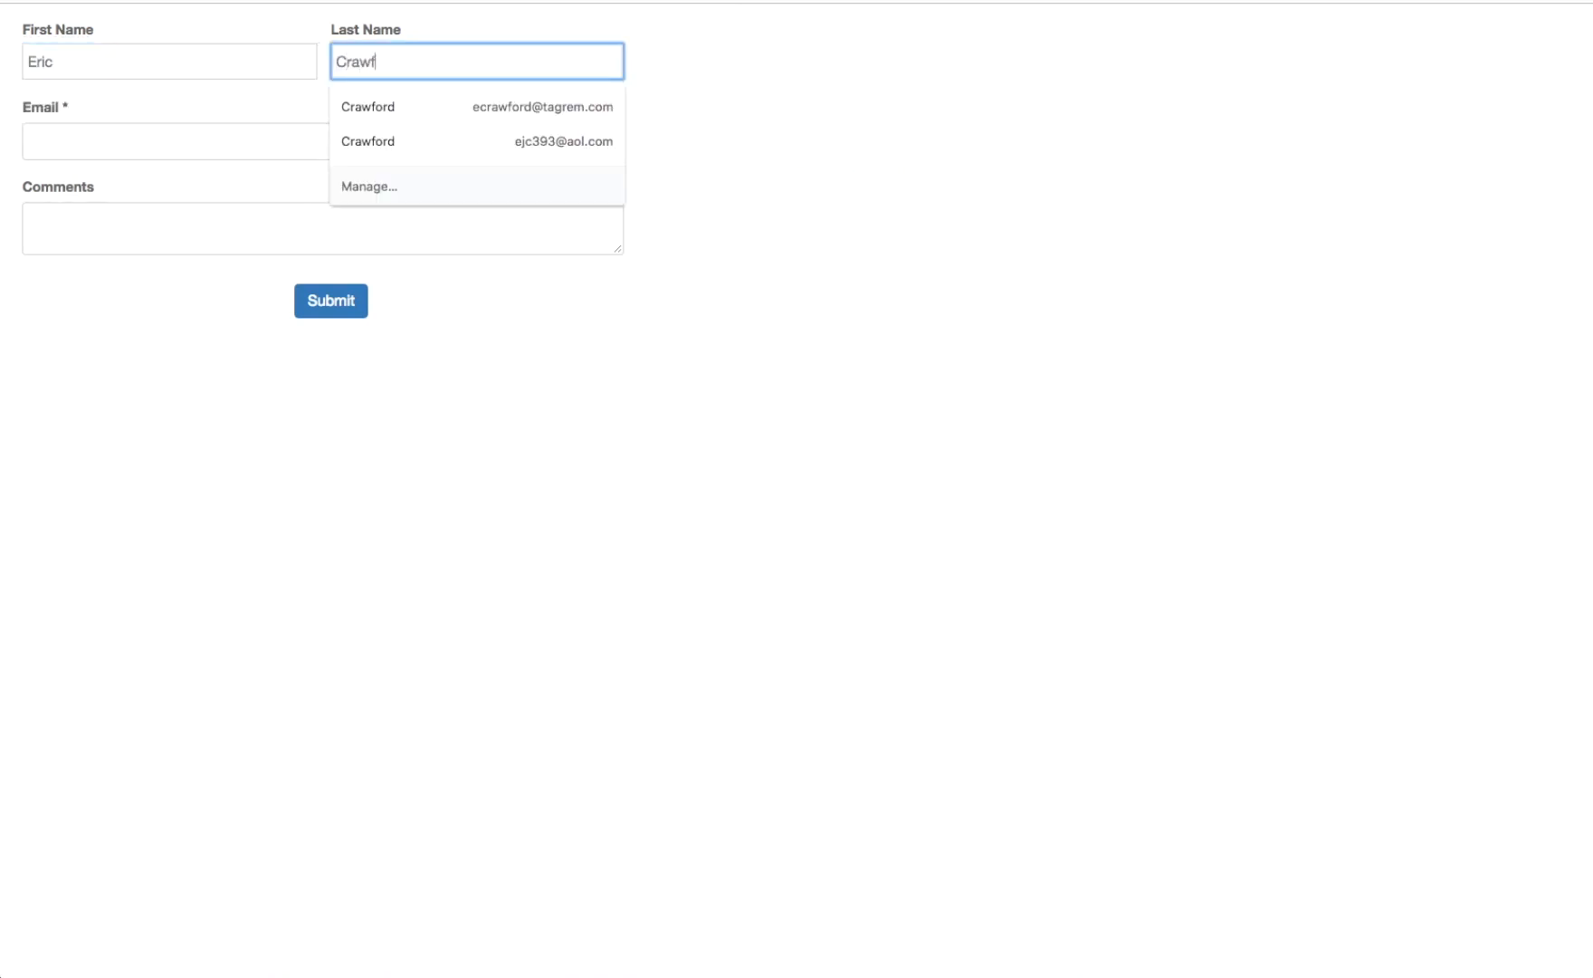
click(603, 290)
click(293, 128)
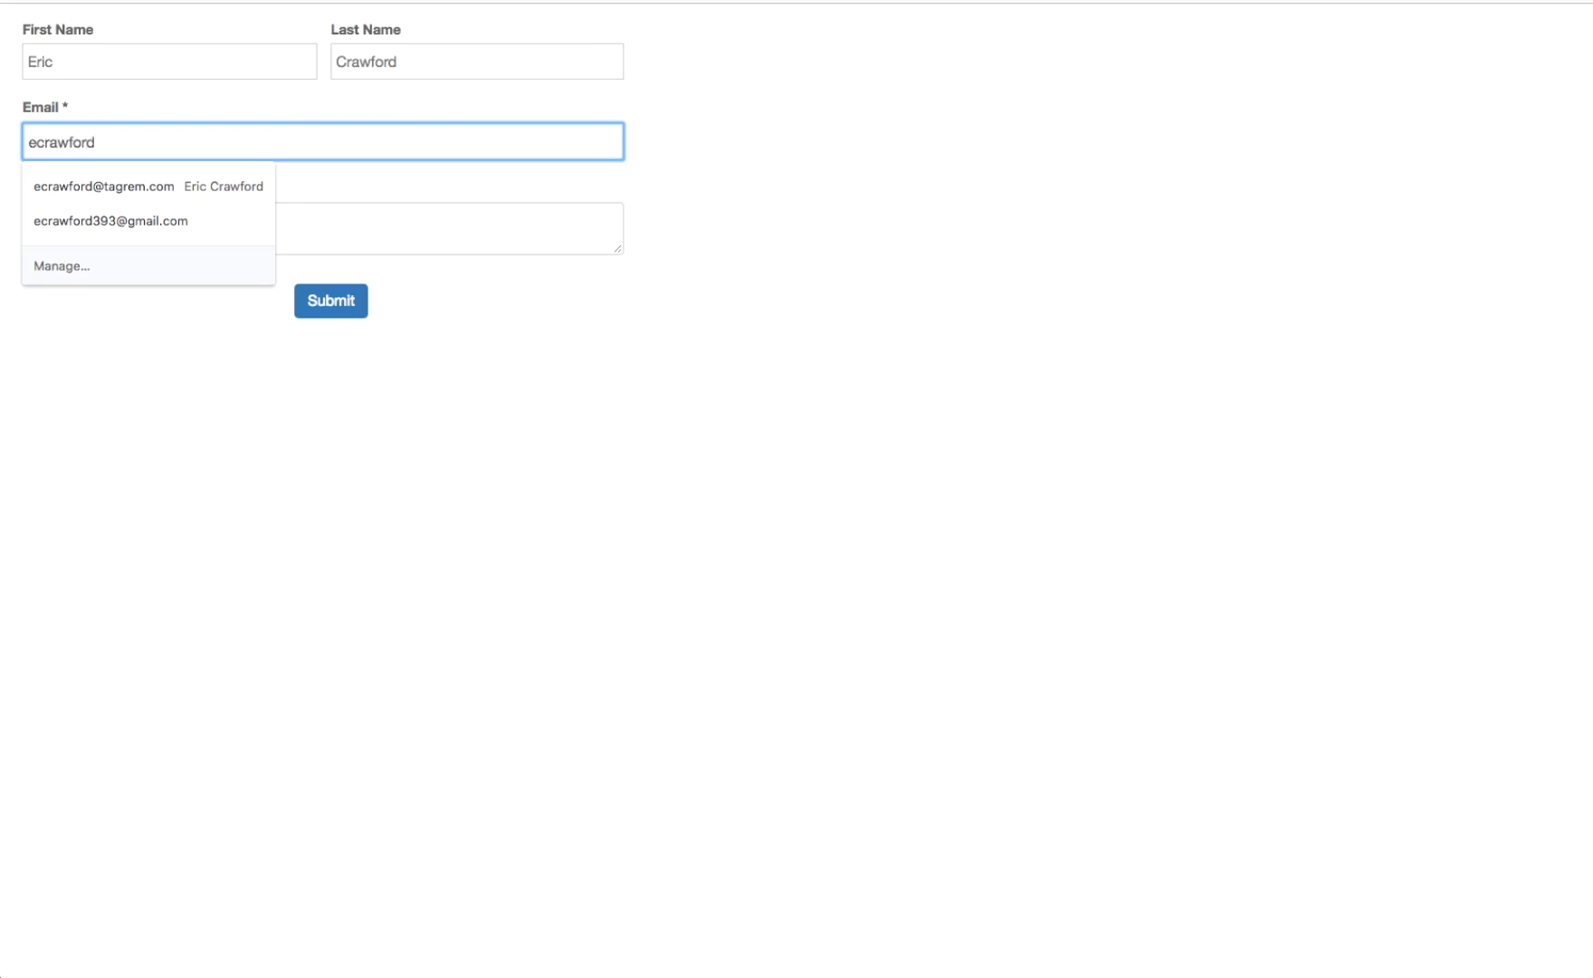
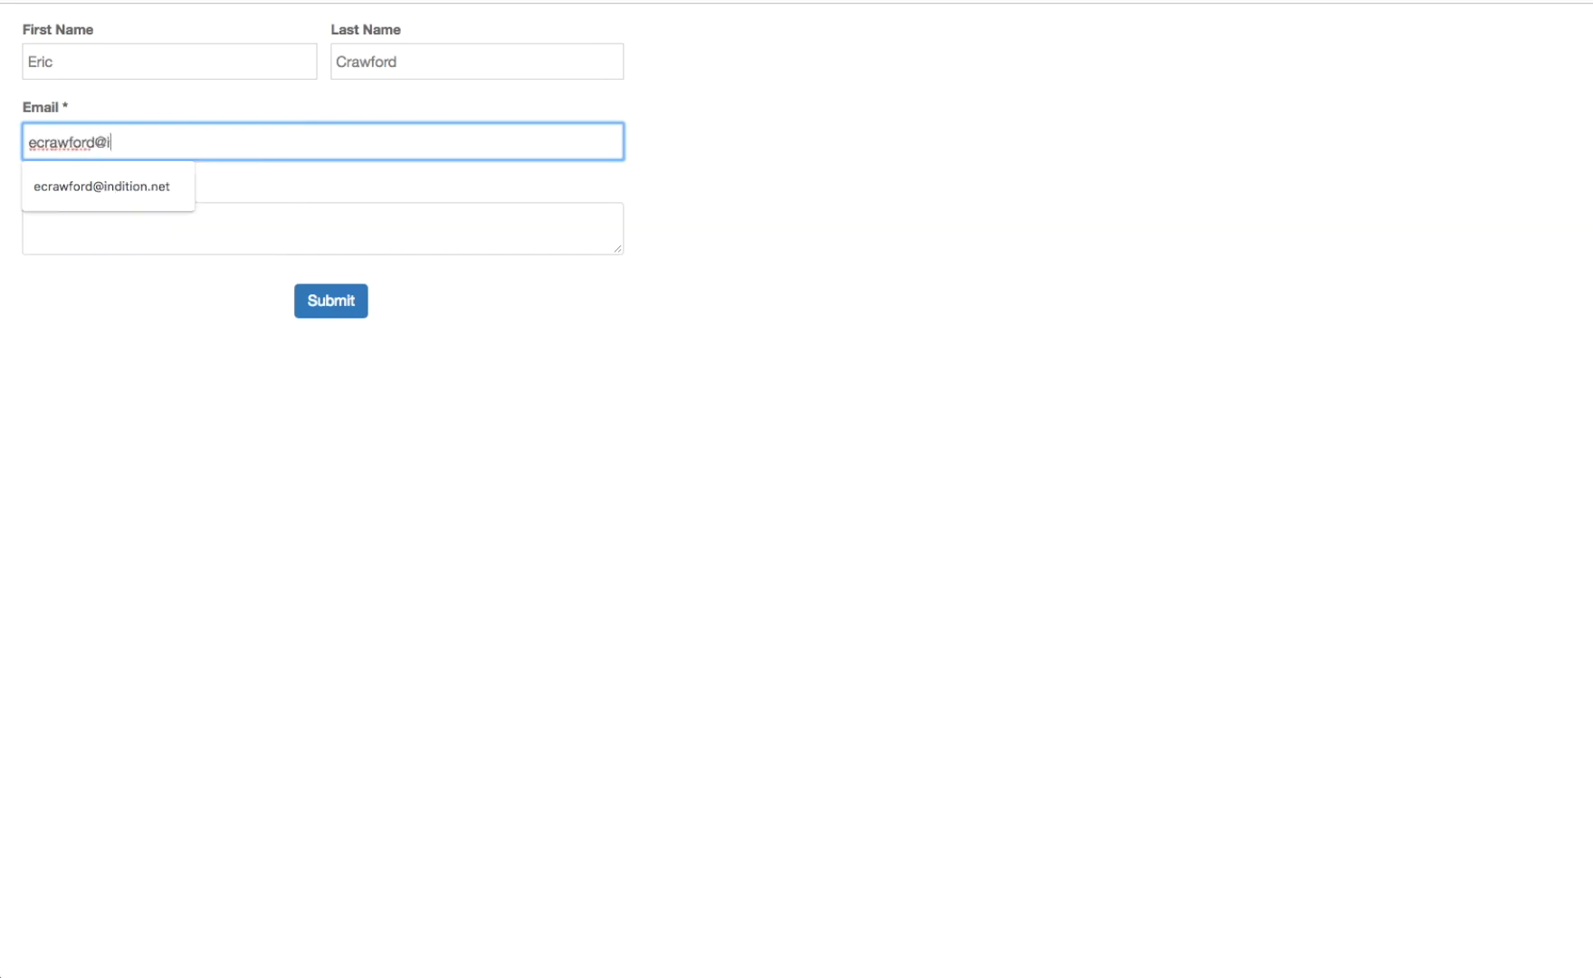
key(Tab)
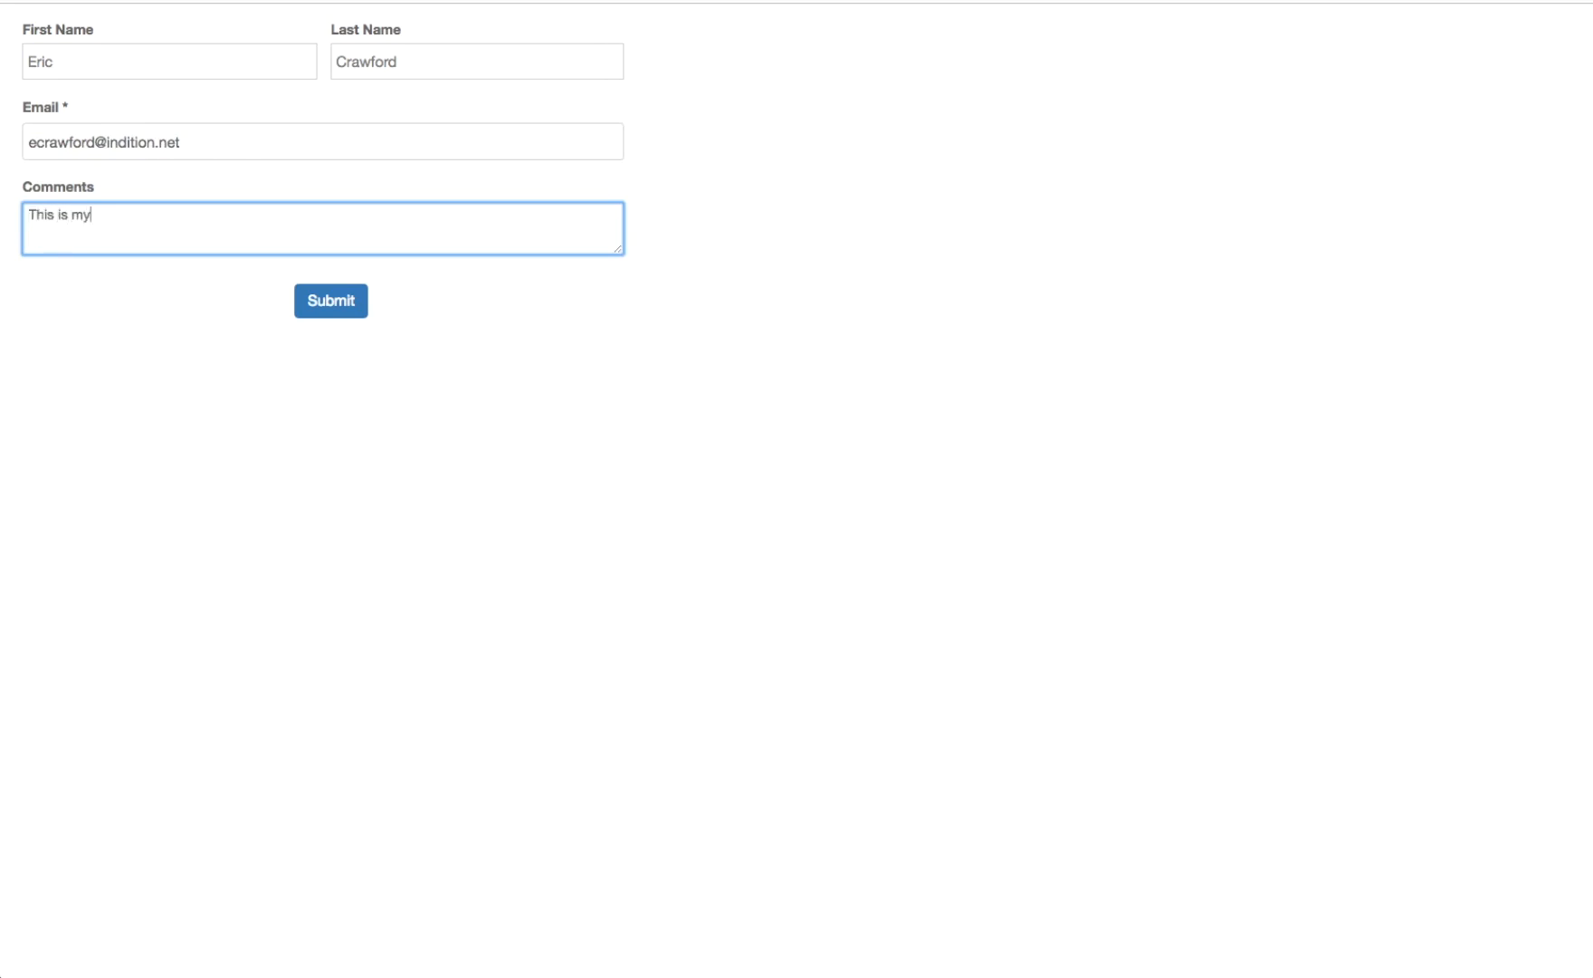
- Submit the test entry, highlight the custom success message, and reload for an empty form
click(310, 309)
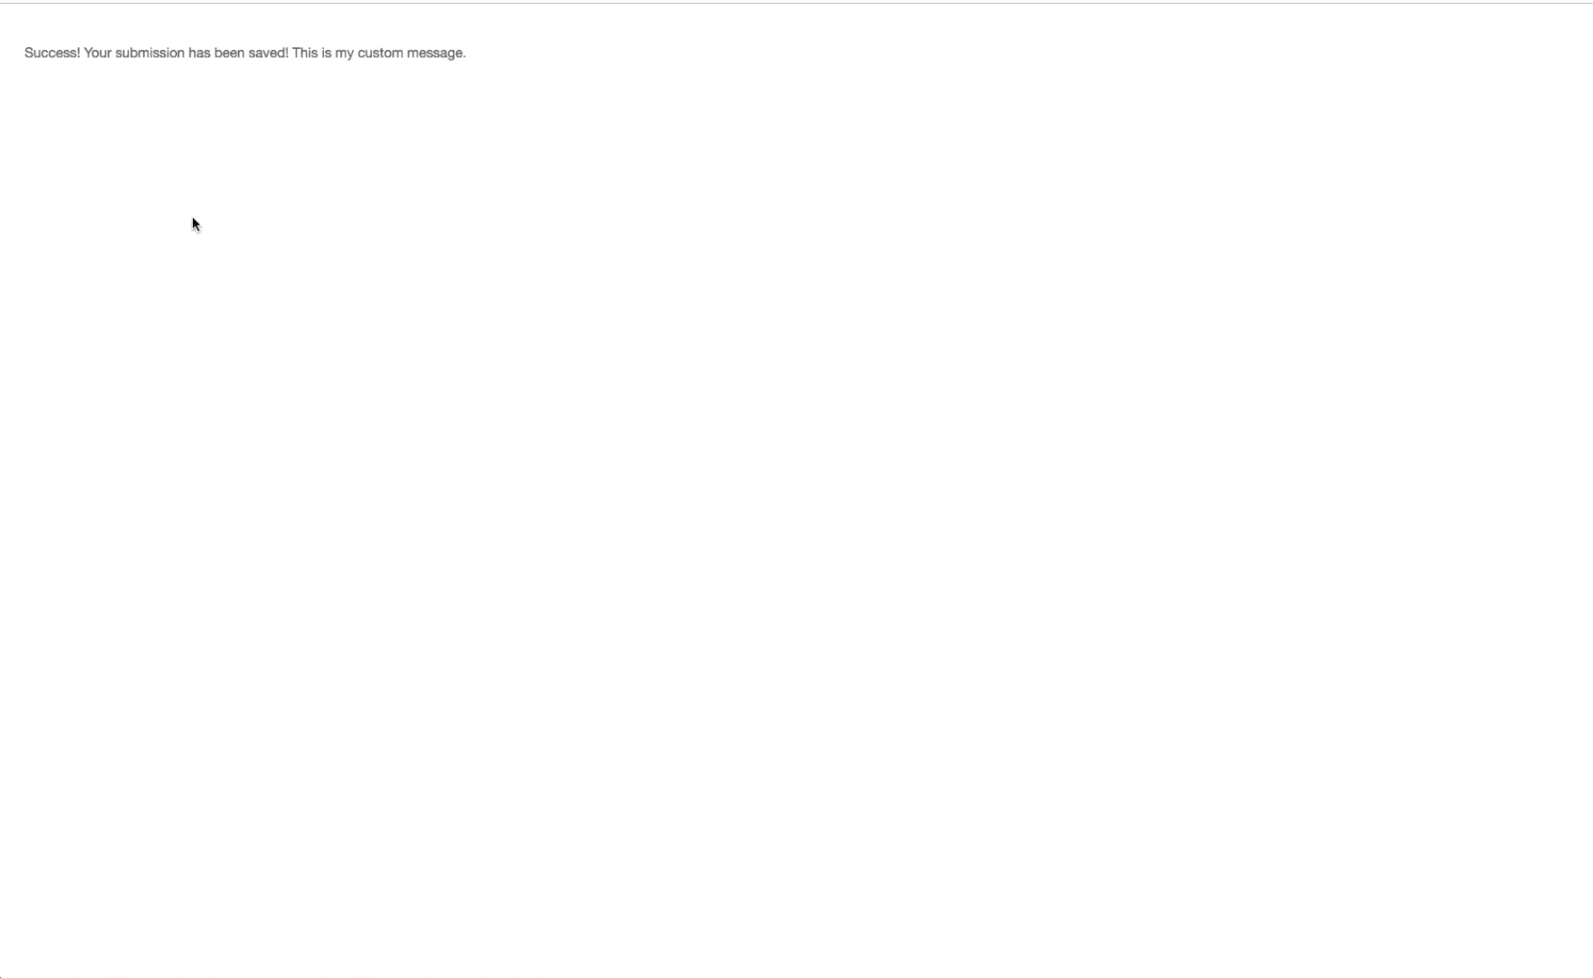
drag(25, 54, 466, 68)
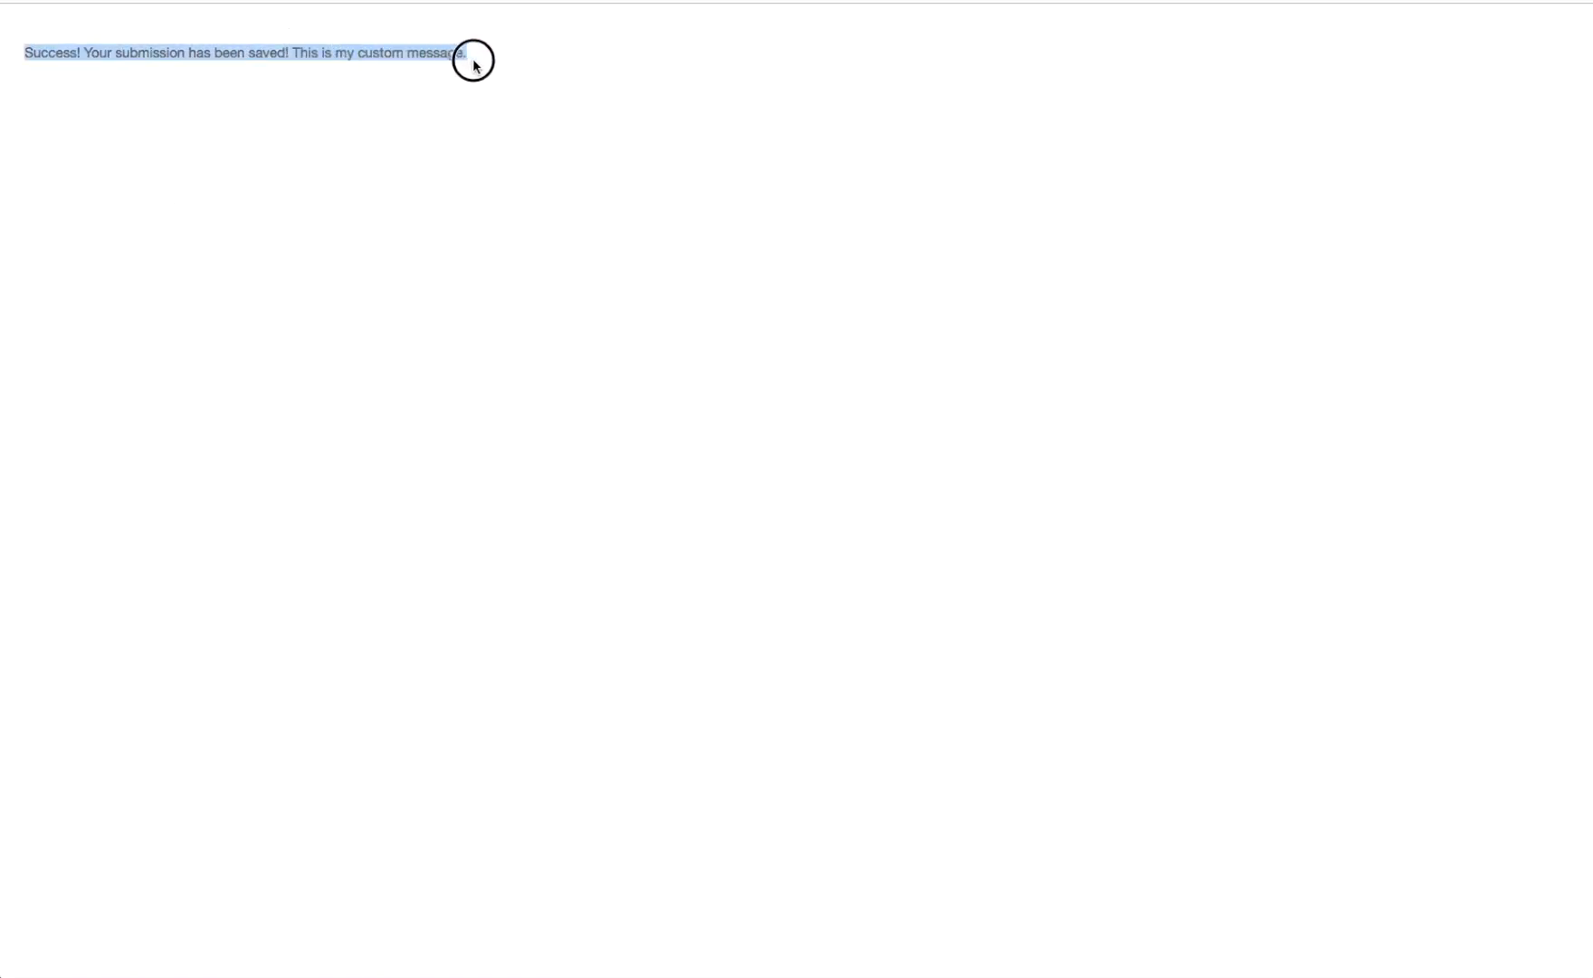
click(463, 63)
drag(295, 54, 469, 56)
click(466, 57)
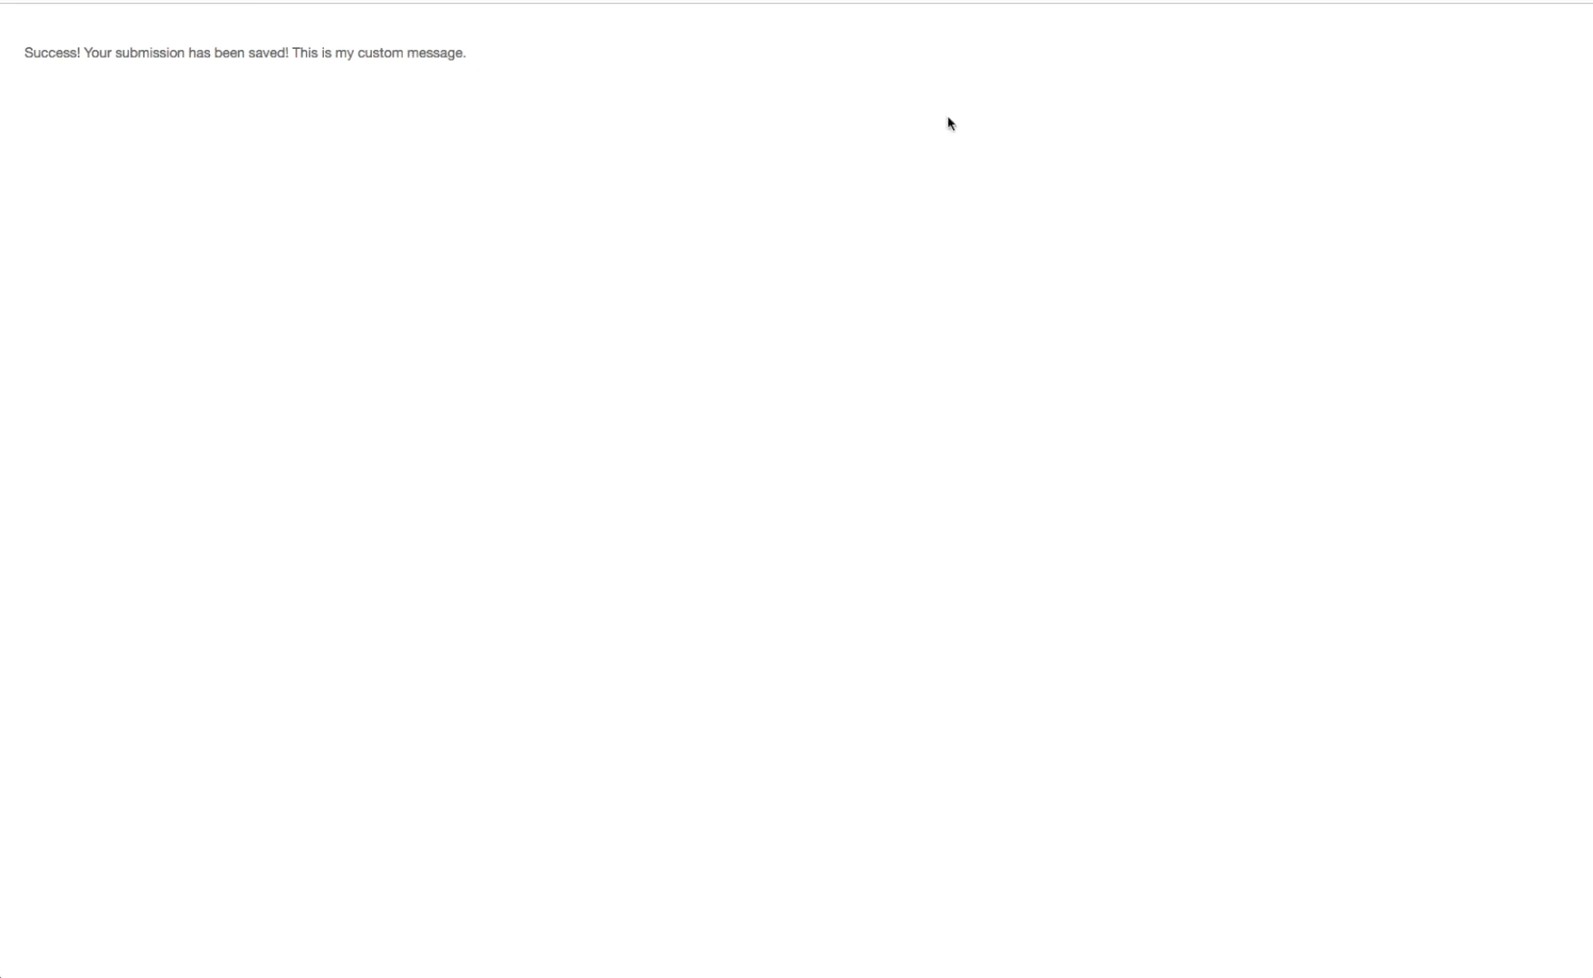
key(Return)
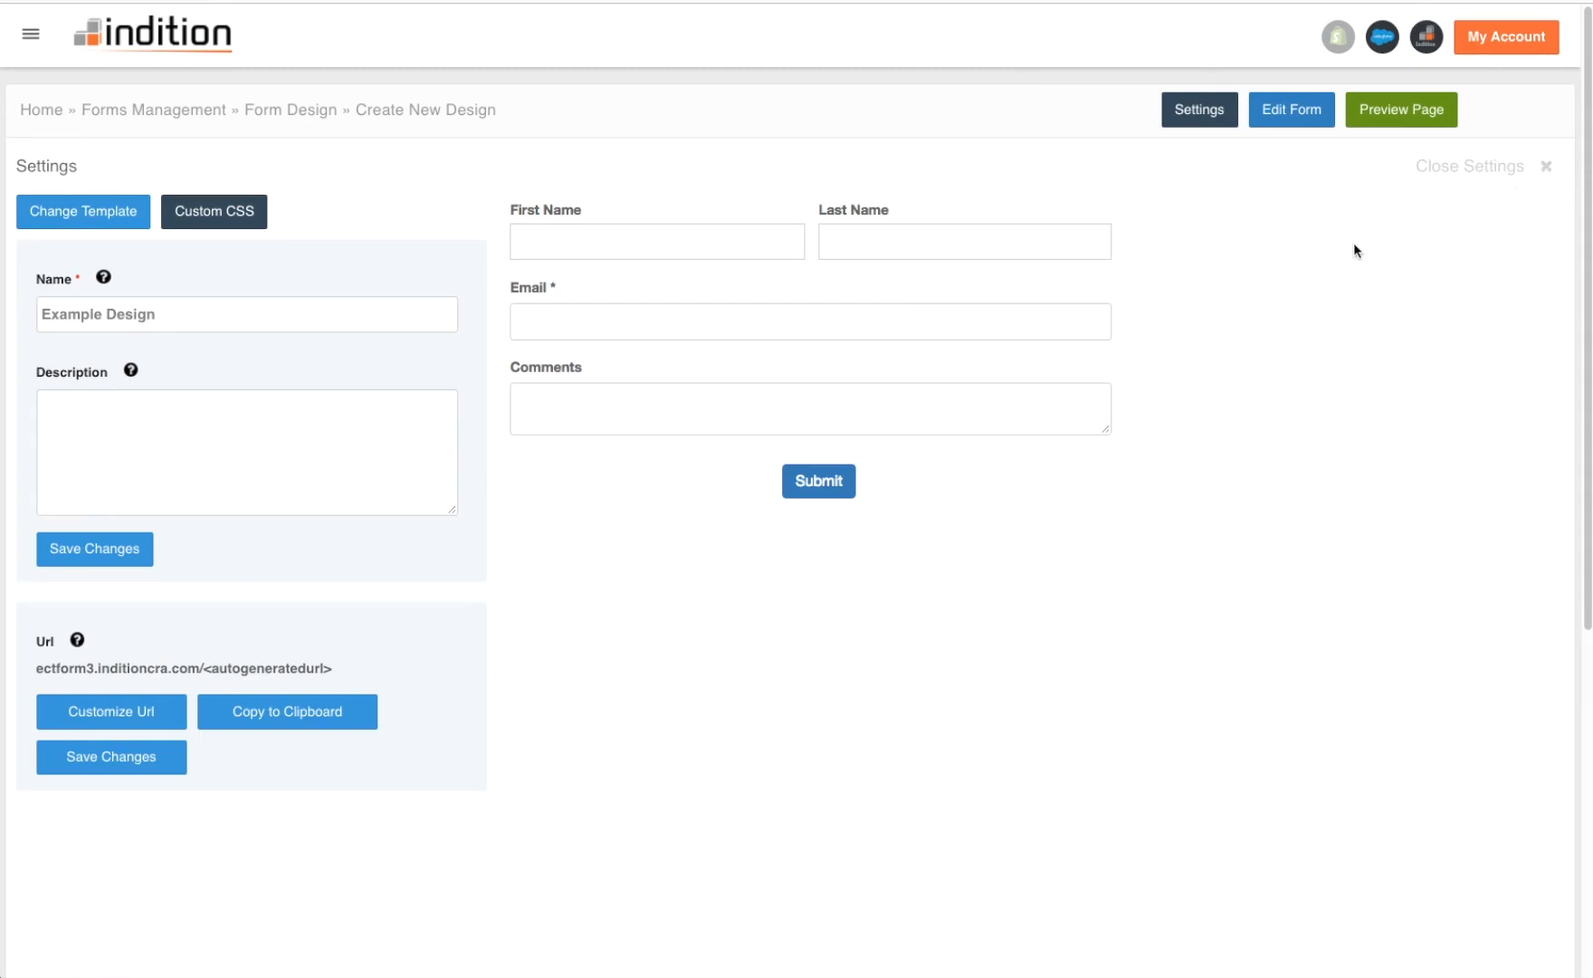
- Apply the Formbuilder Prebuilt design 05 template to Example Design and confirm the replacement
click(82, 215)
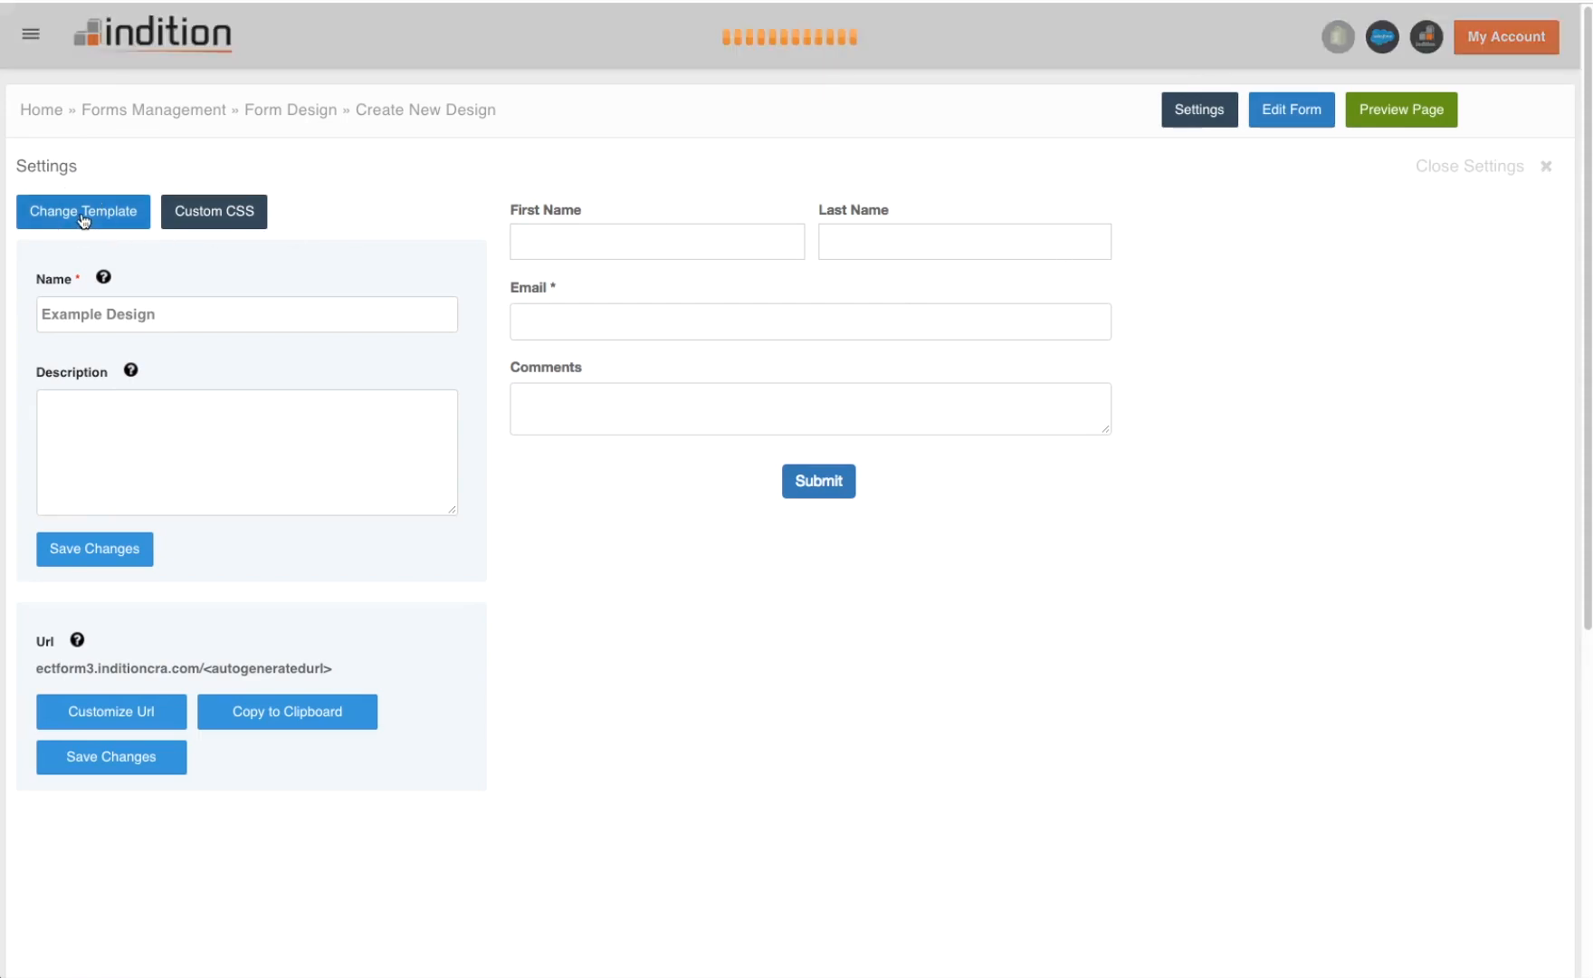
scroll(917, 331, down, 3)
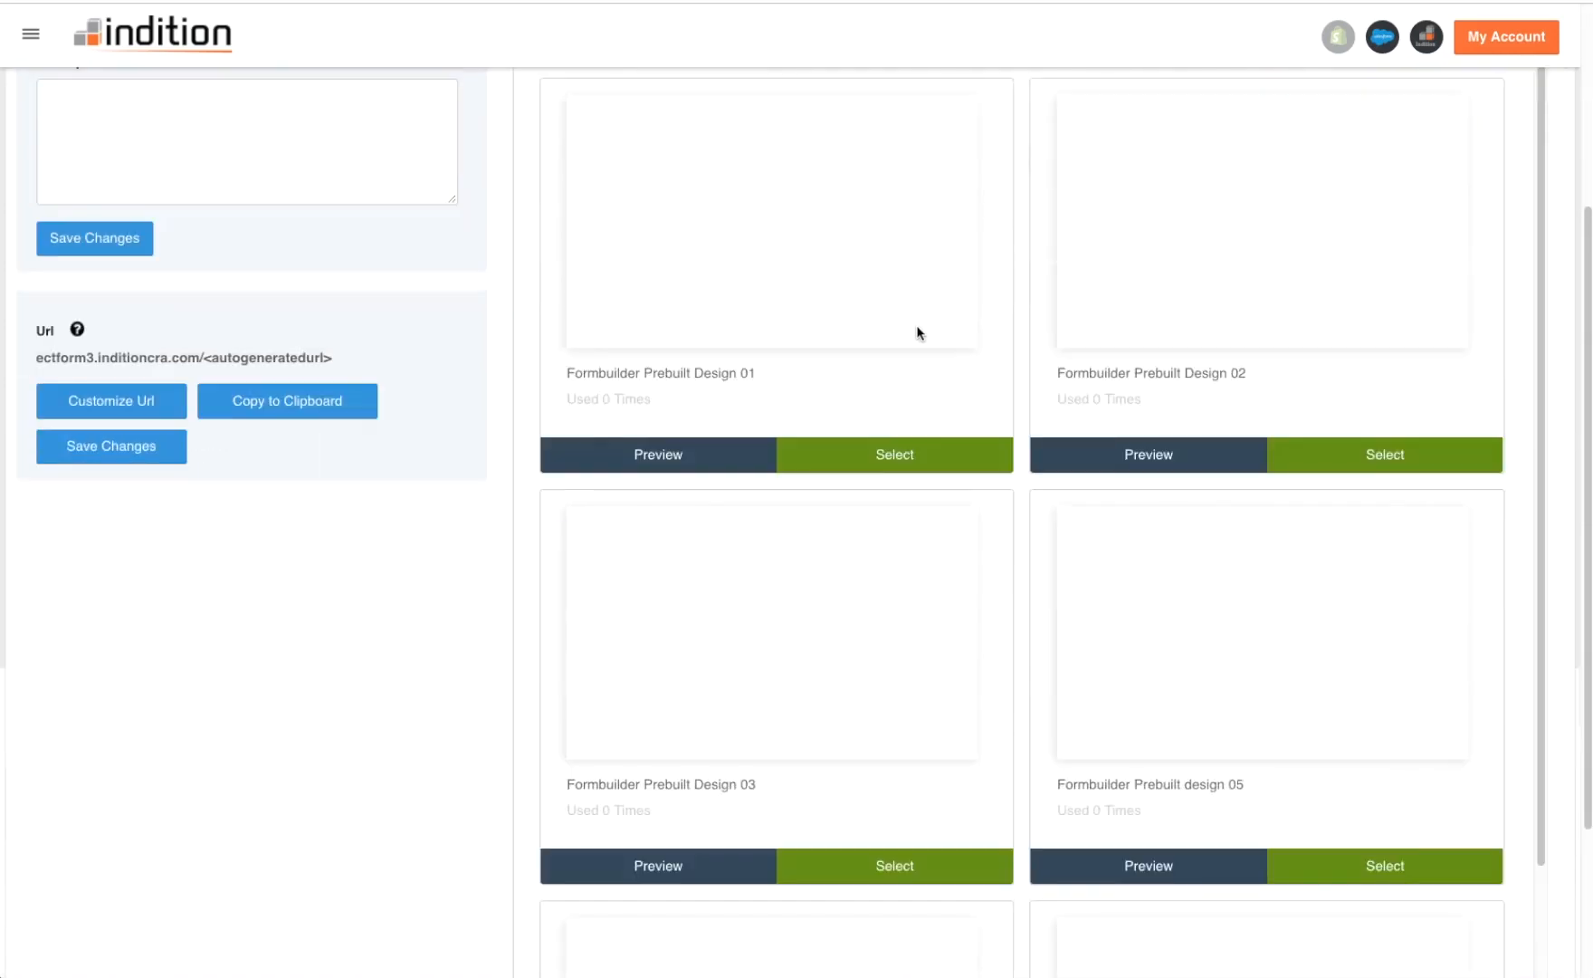
scroll(918, 332, down, 2)
scroll(918, 332, up, 1)
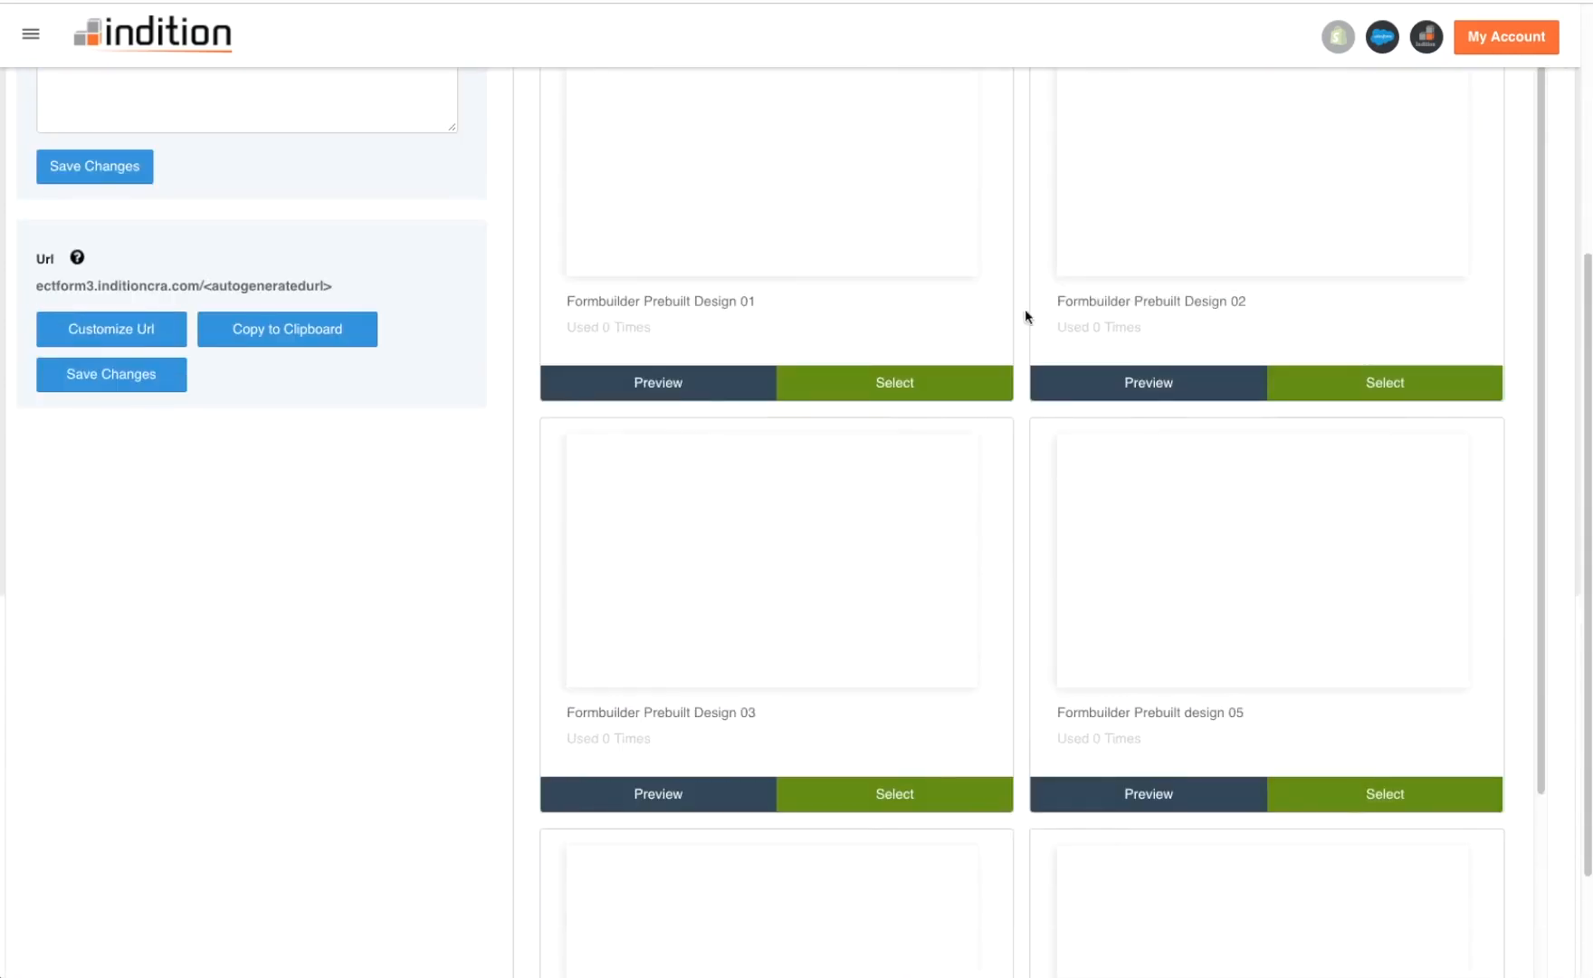
click(1359, 780)
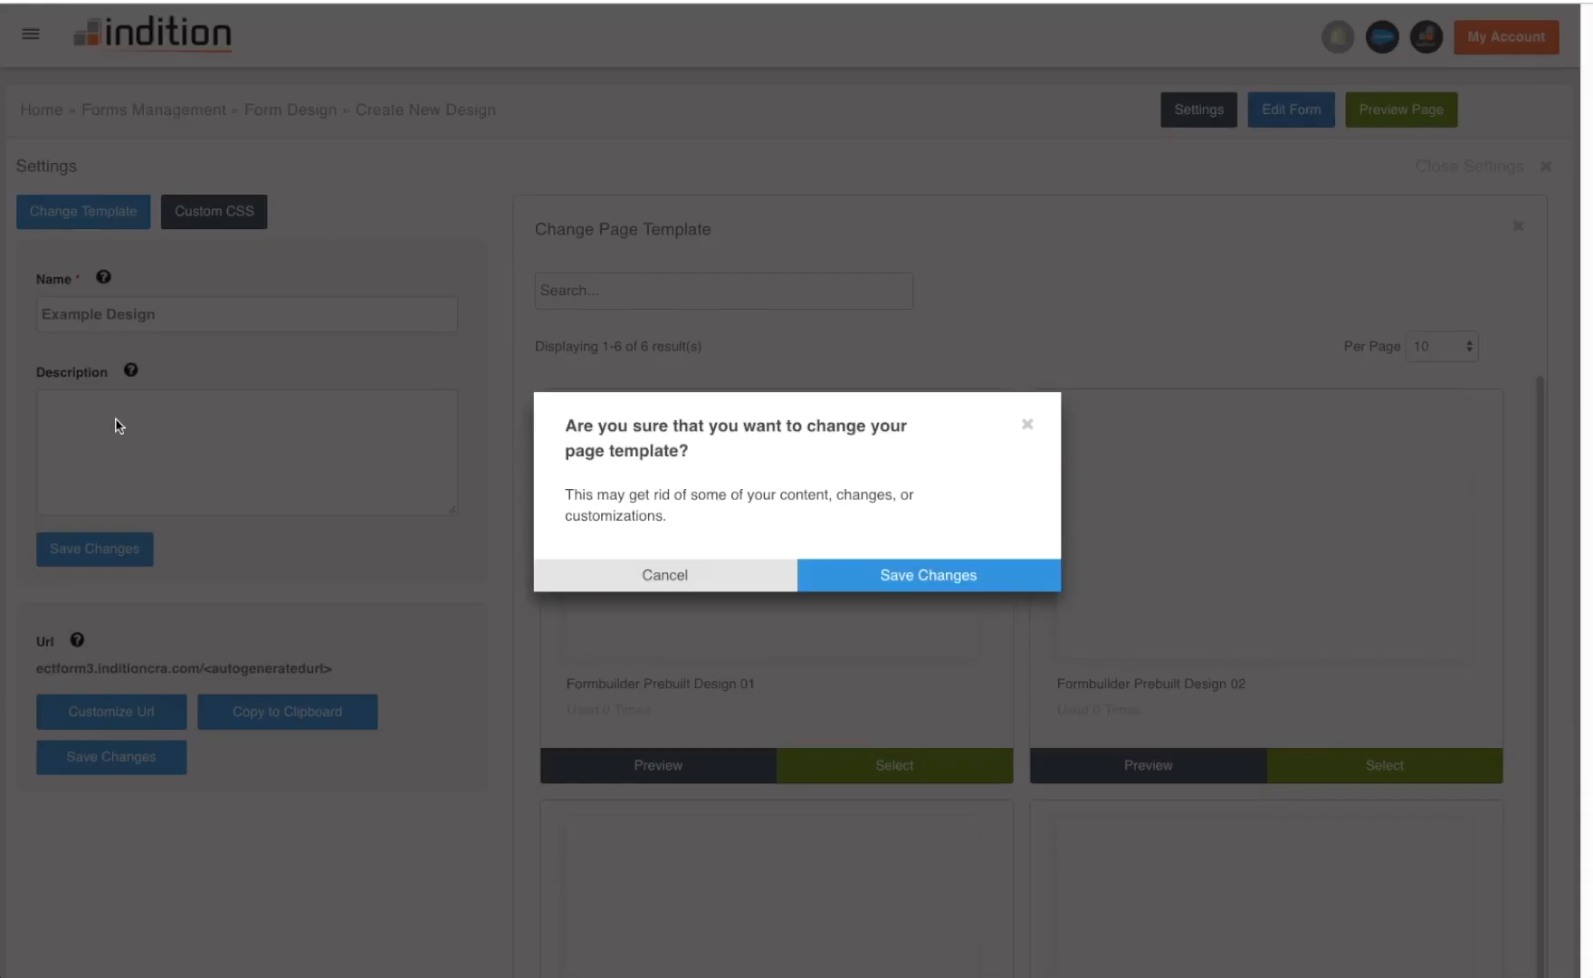
click(904, 575)
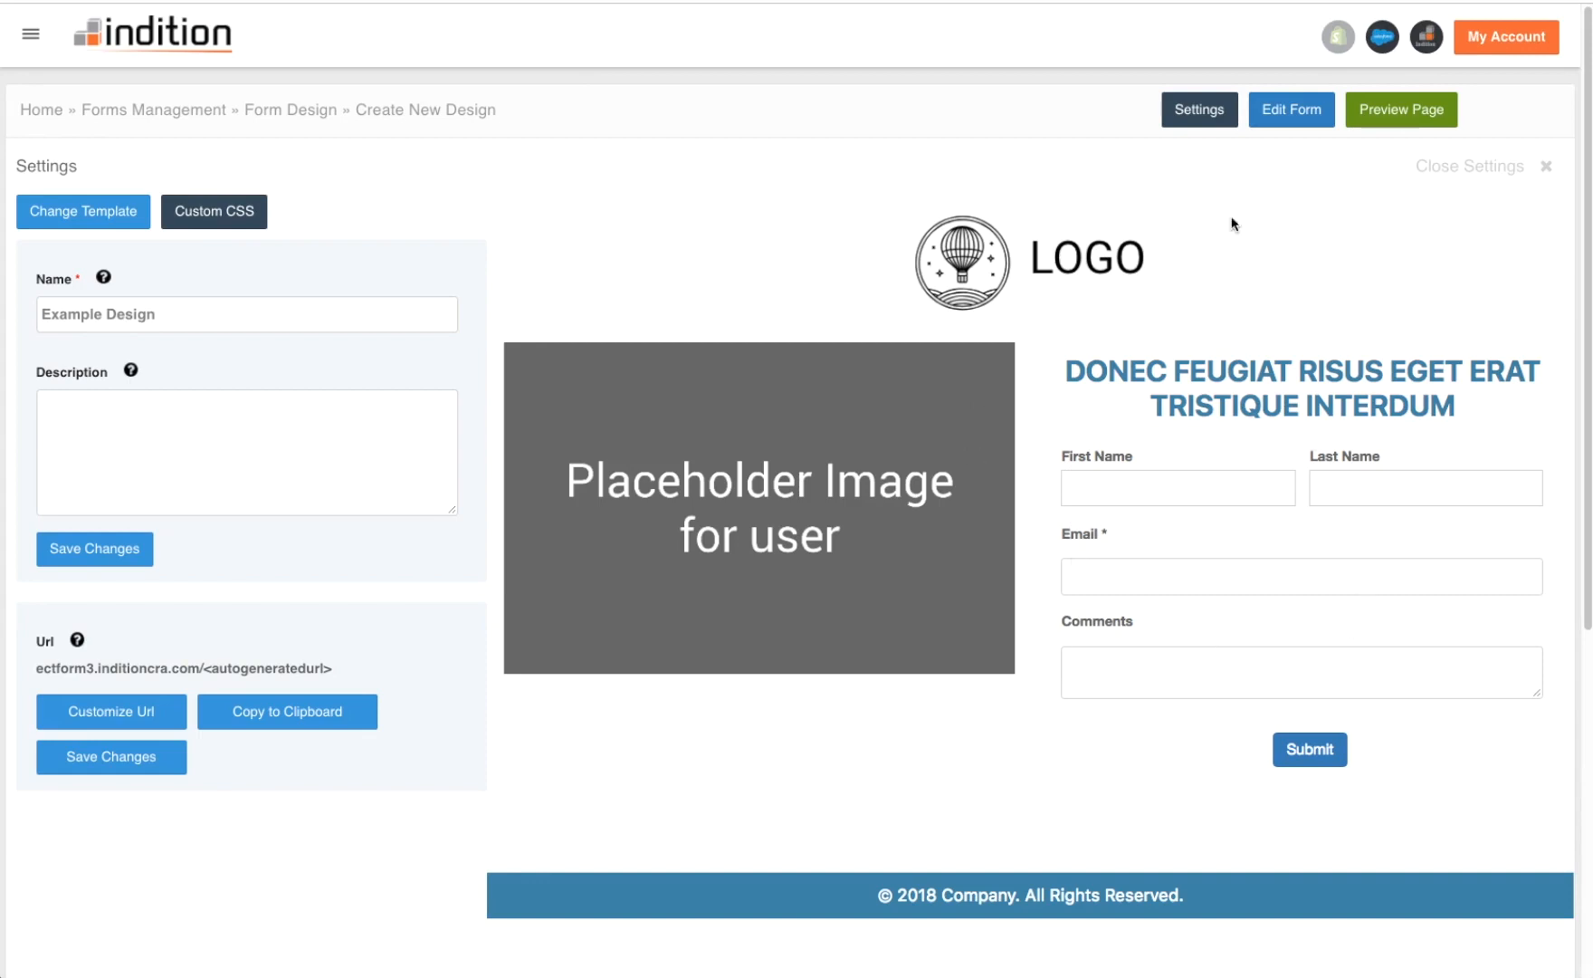
- Upload indition_logo.png as the Header Logo in Page Styling and turn off the Form Heading
click(1547, 166)
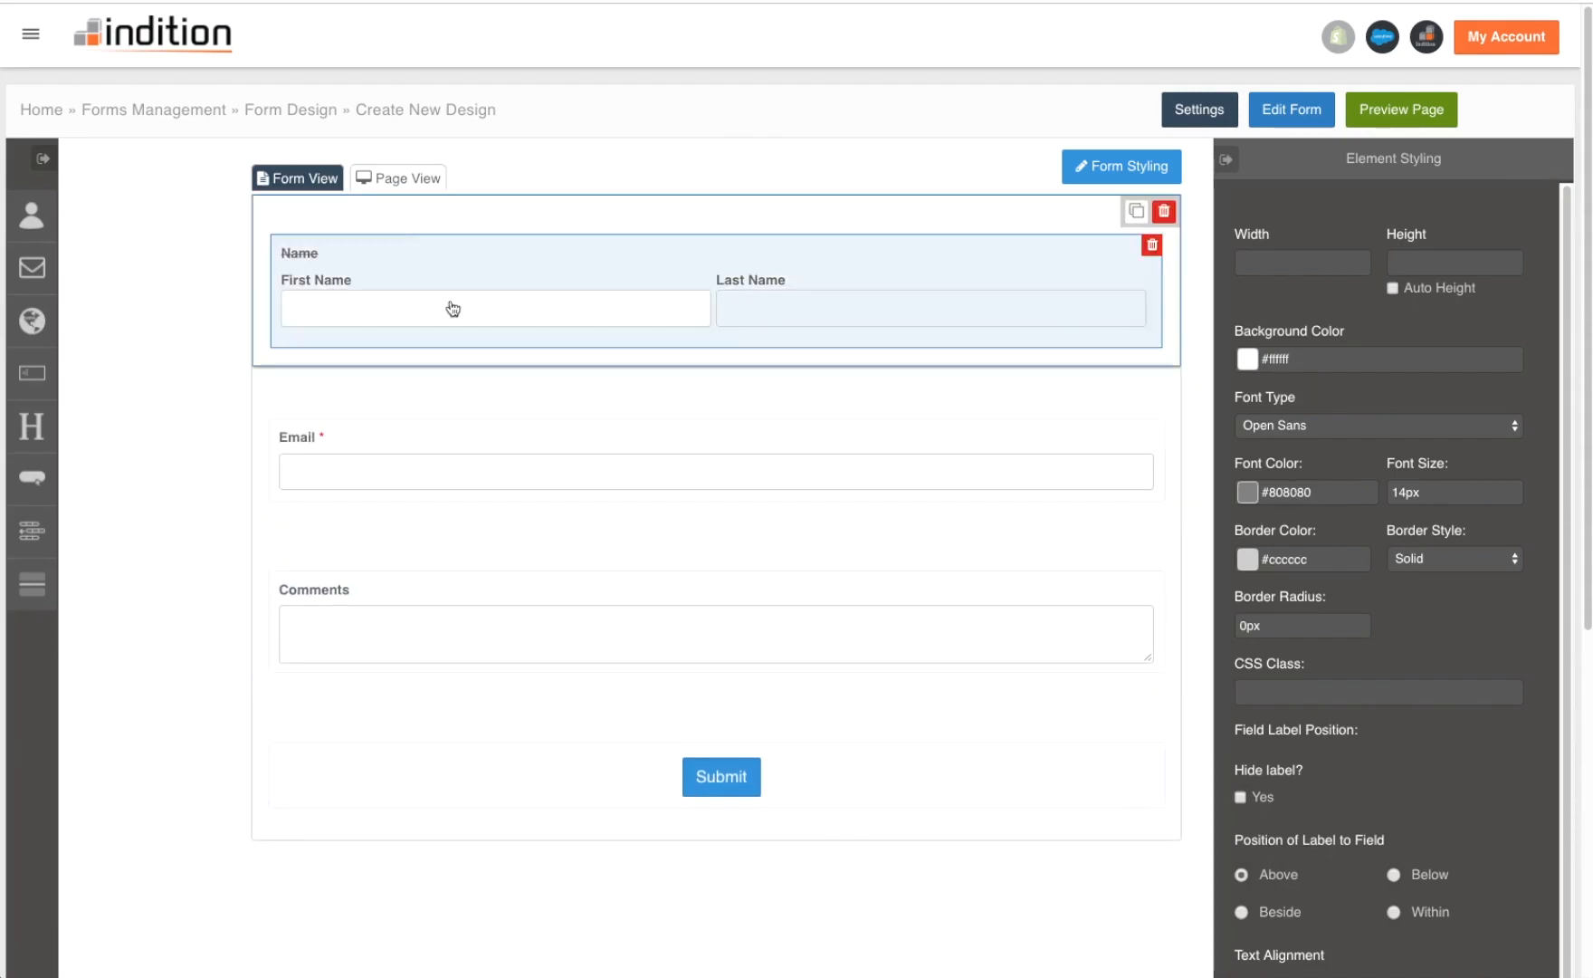
click(399, 179)
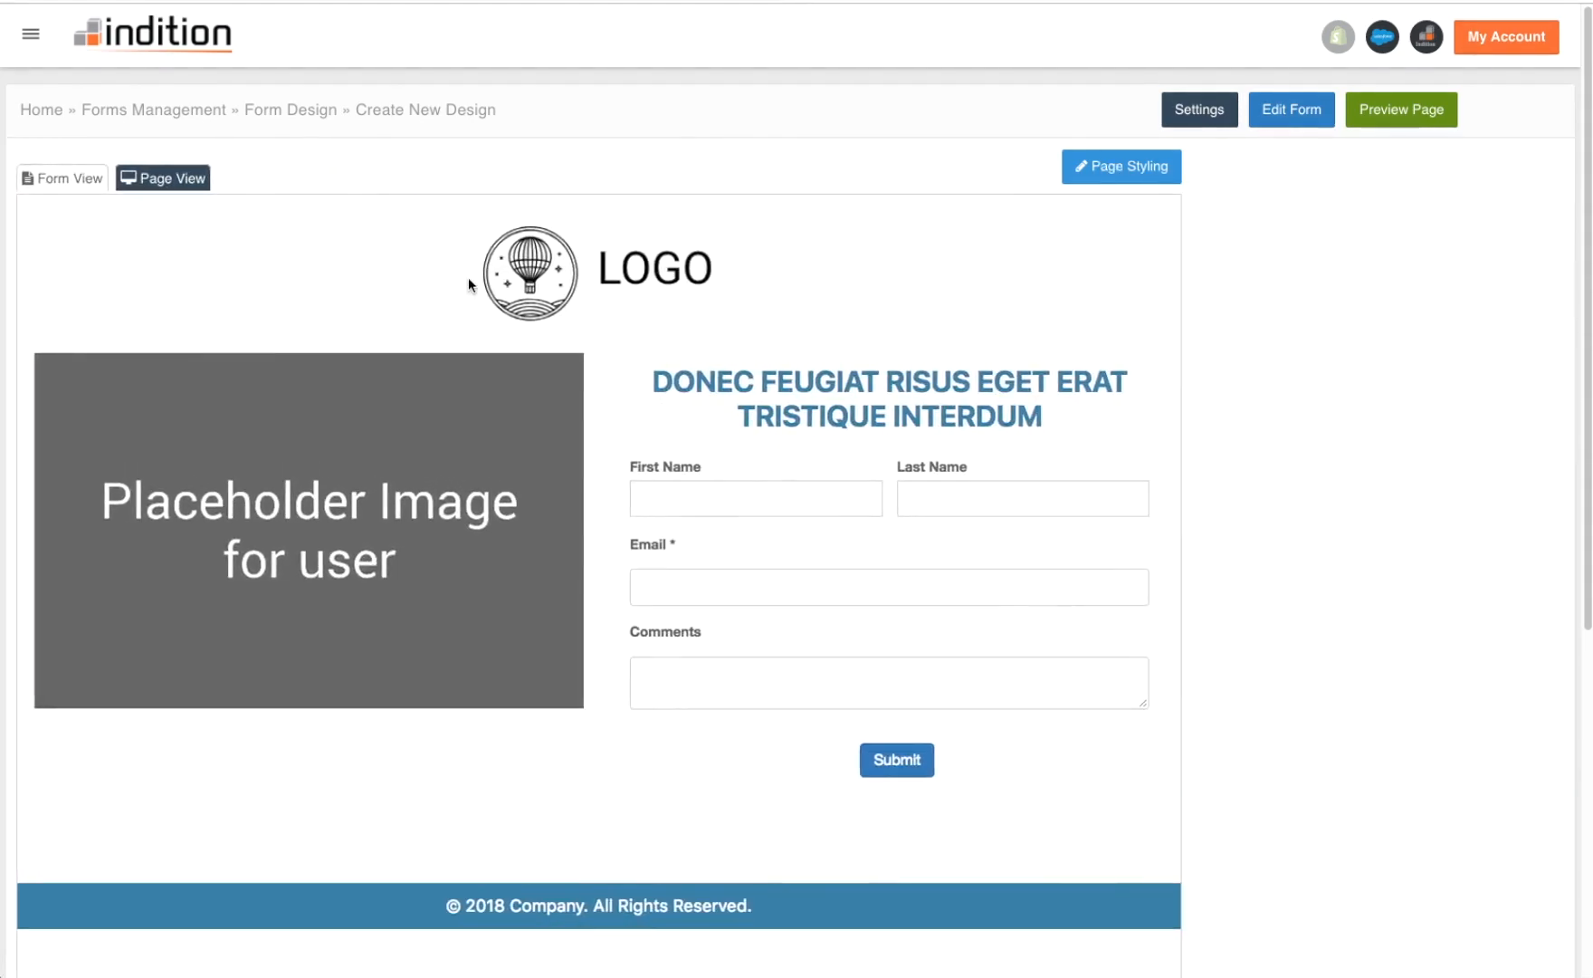
click(1146, 172)
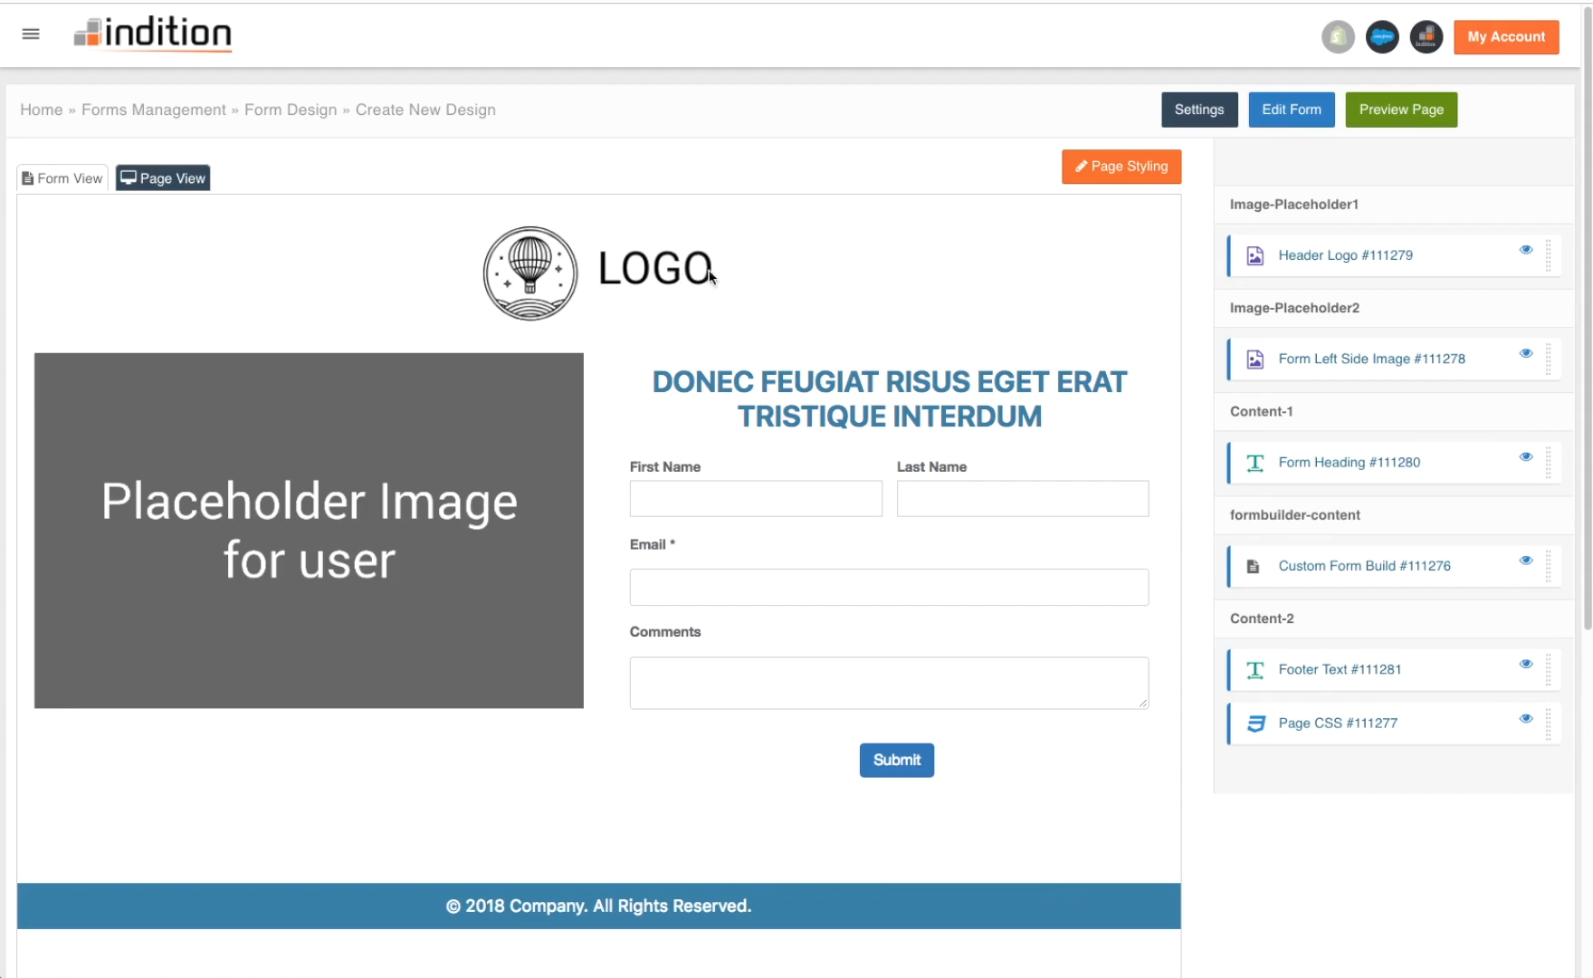
click(1399, 259)
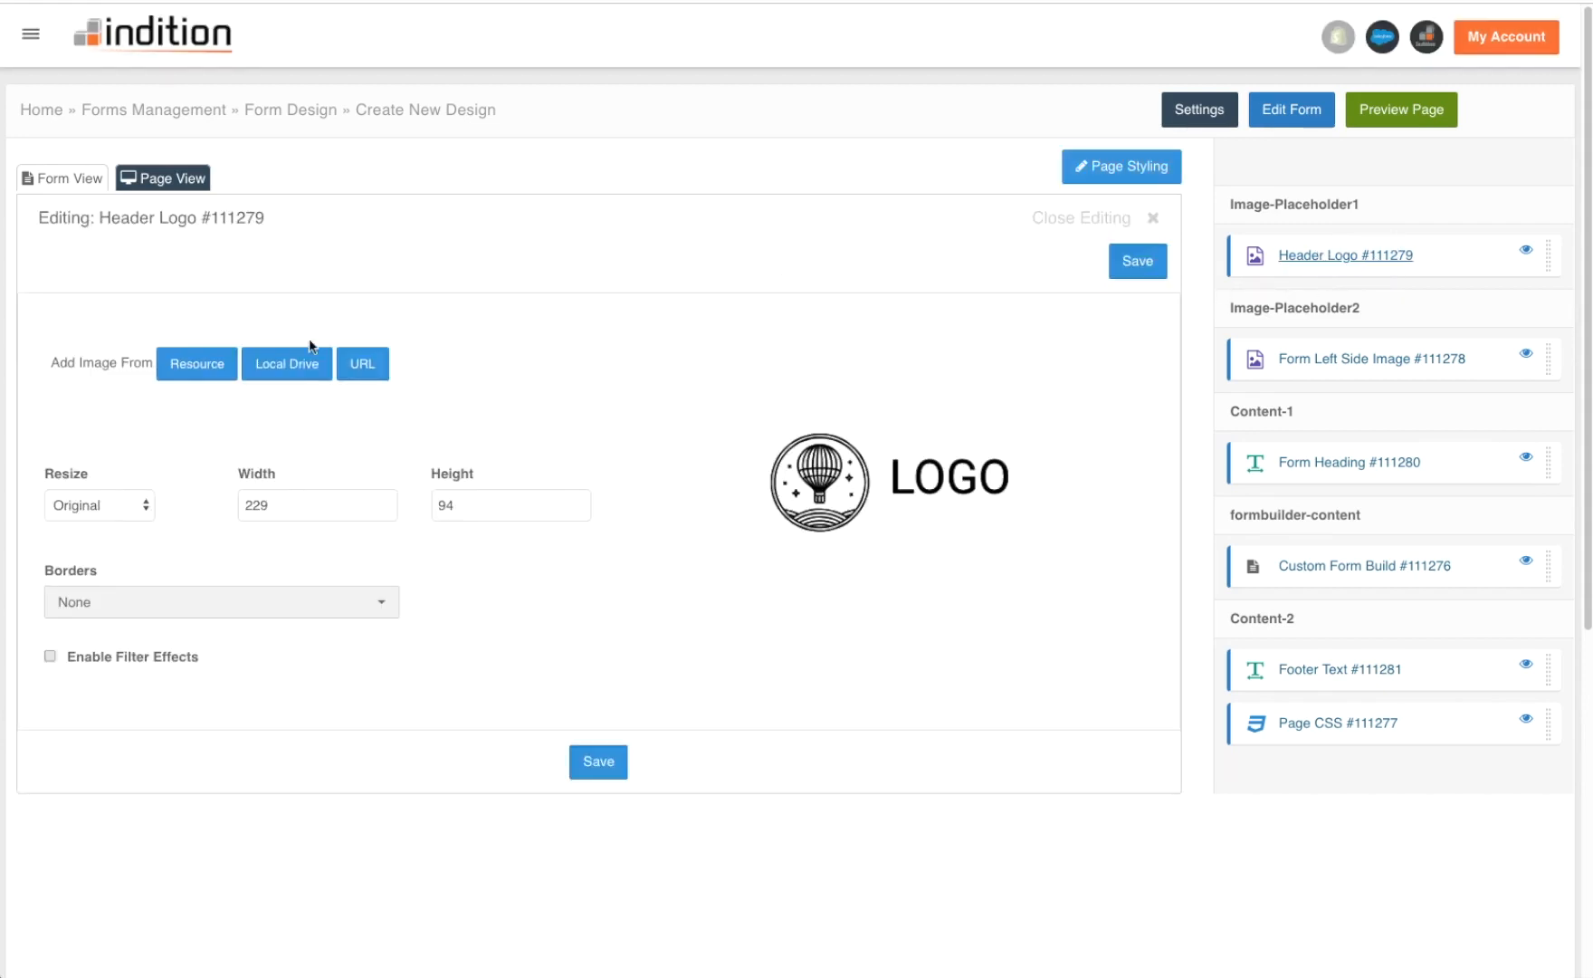
click(280, 365)
double_click(483, 42)
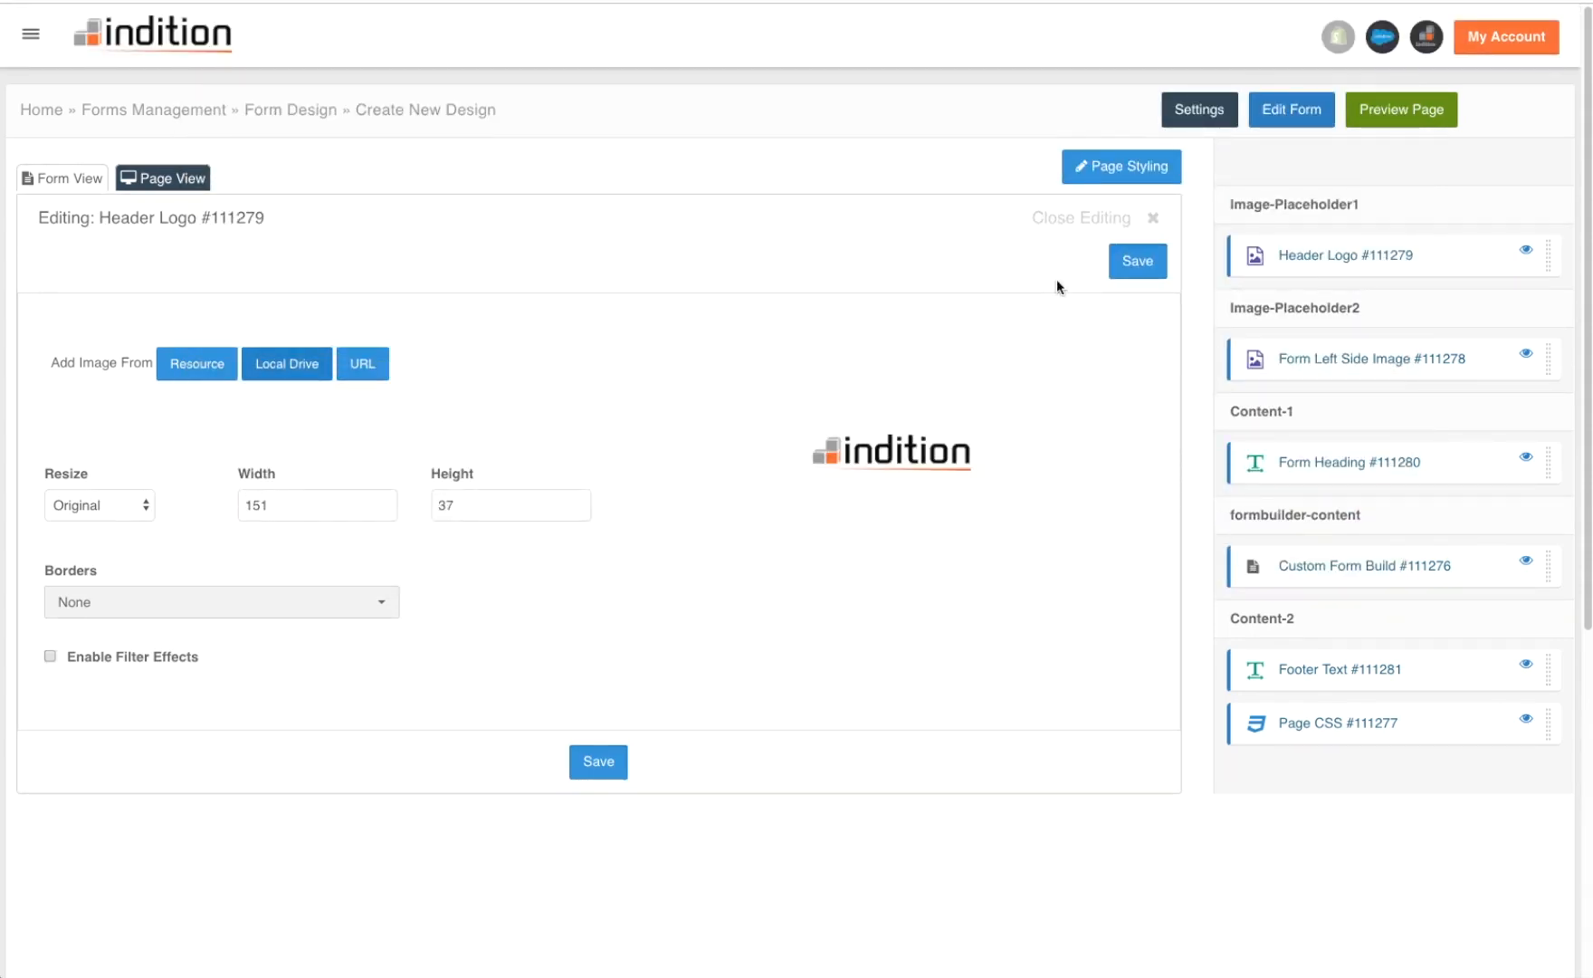
click(1143, 263)
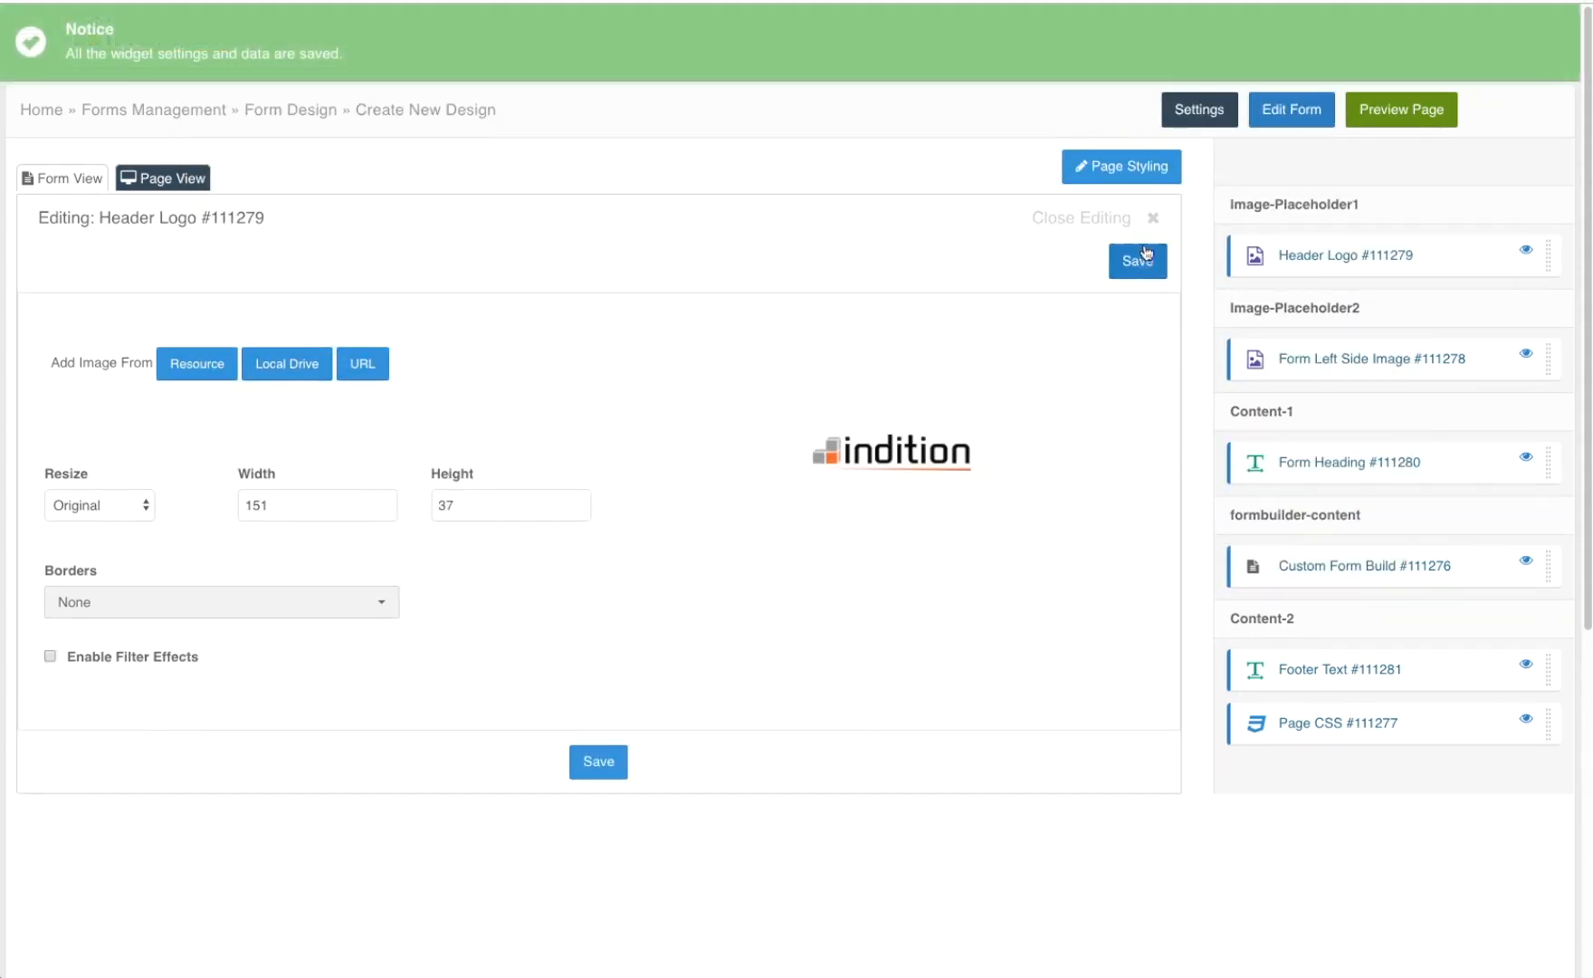
click(1151, 217)
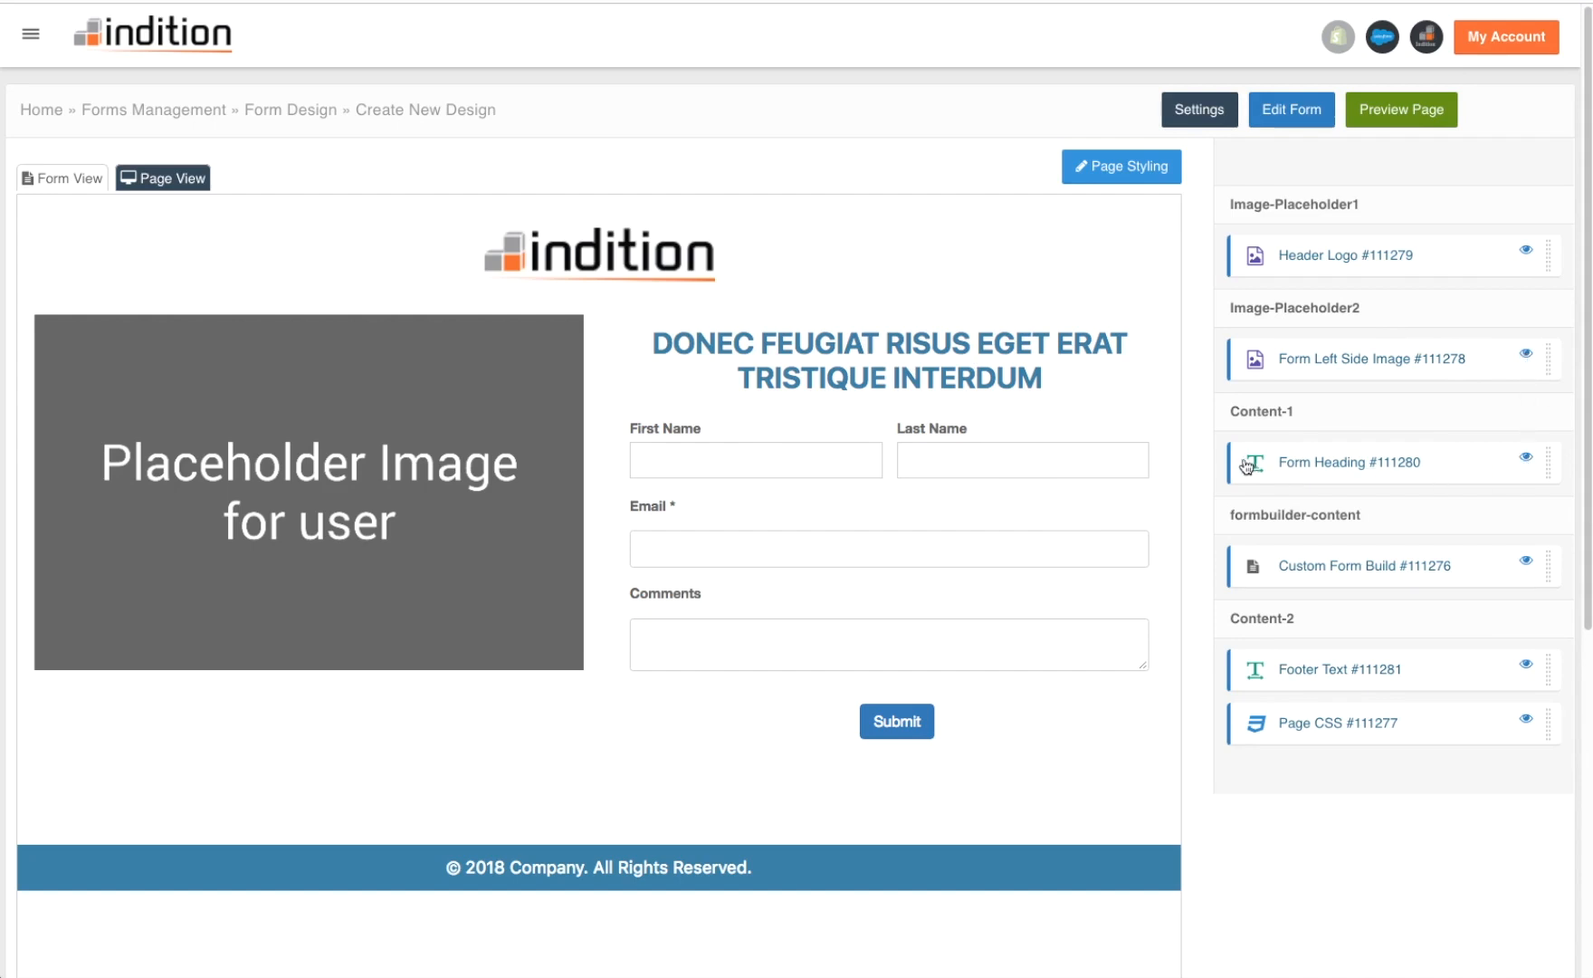
click(1525, 462)
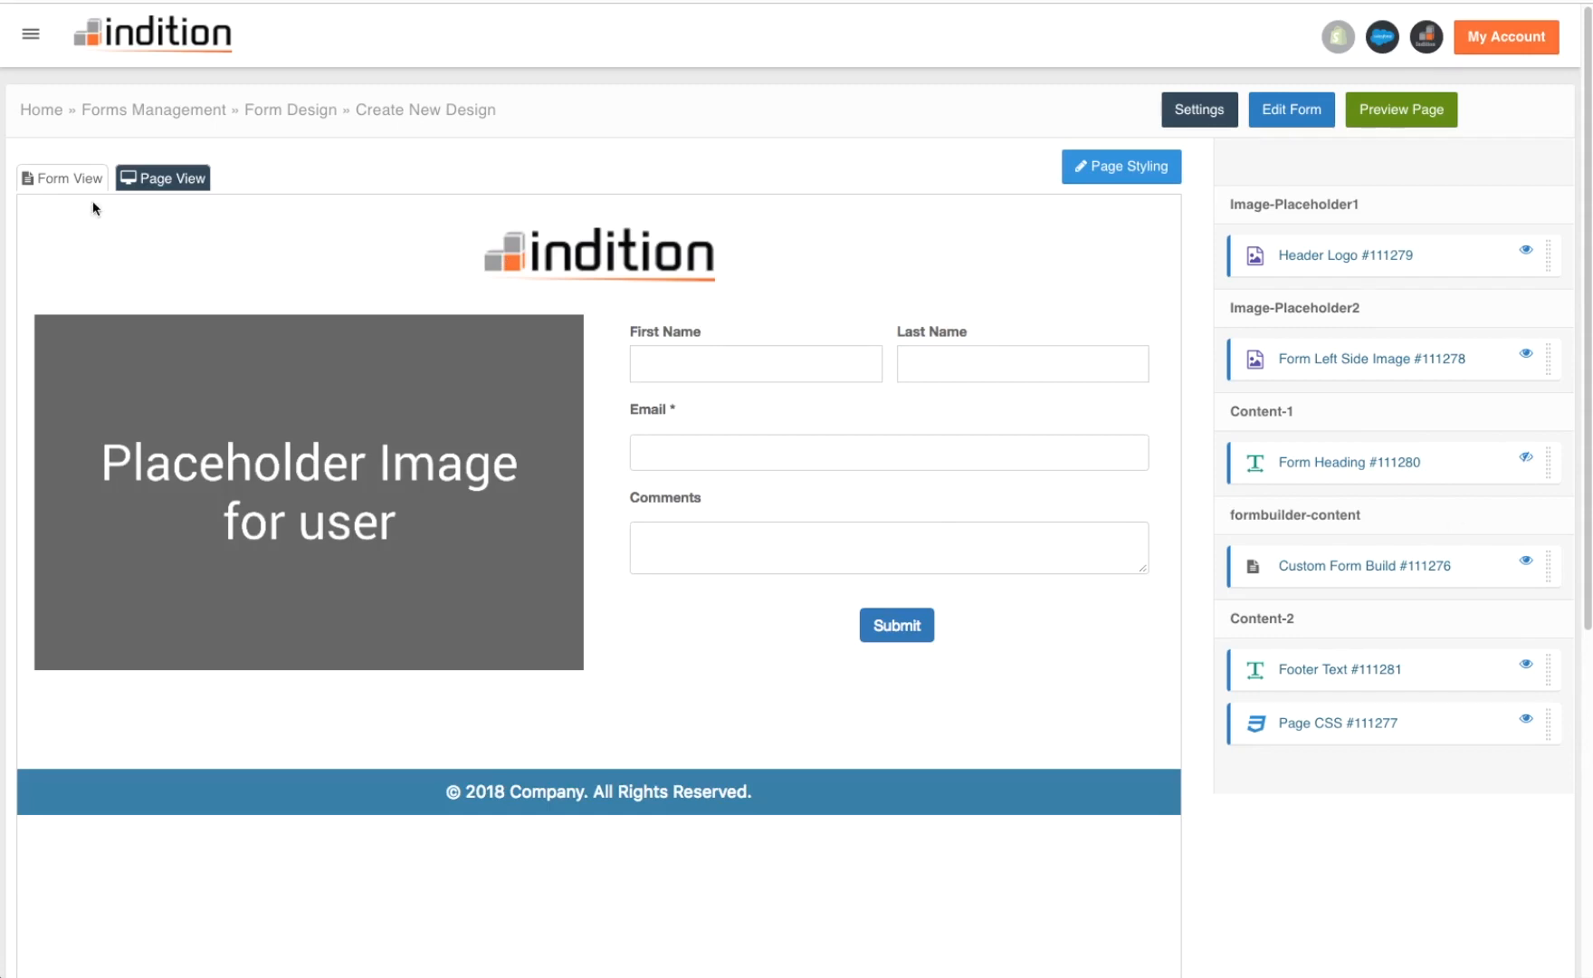
click(27, 172)
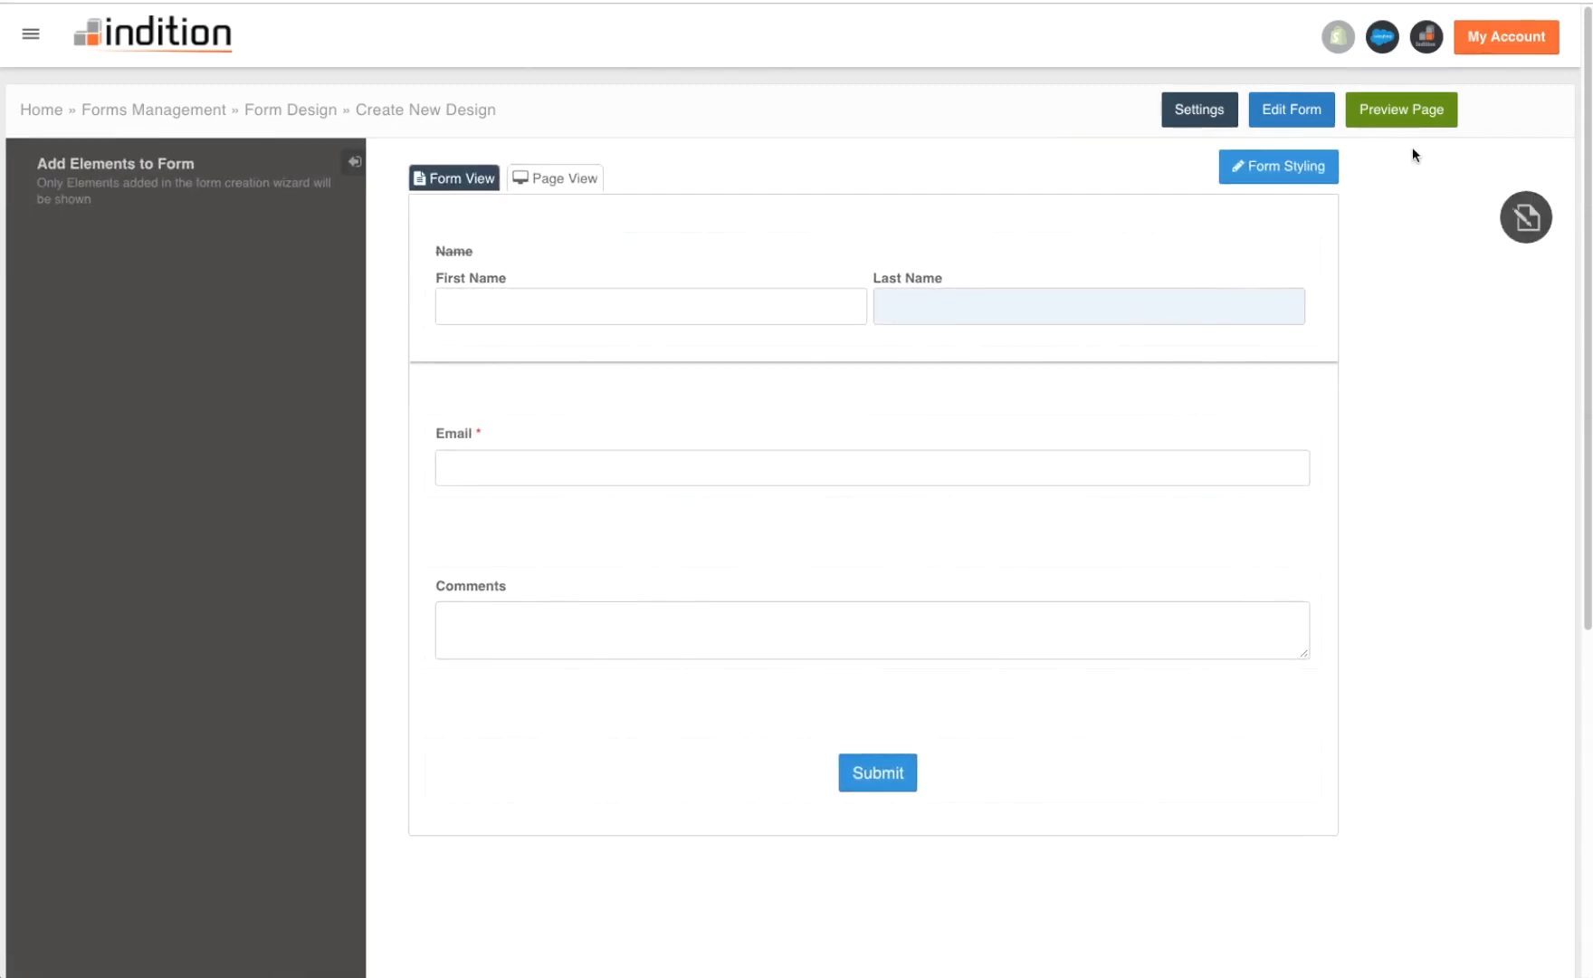
- Preview the finished page, then return to the Form Builder home and open Manage Forms
click(1406, 113)
click(149, 33)
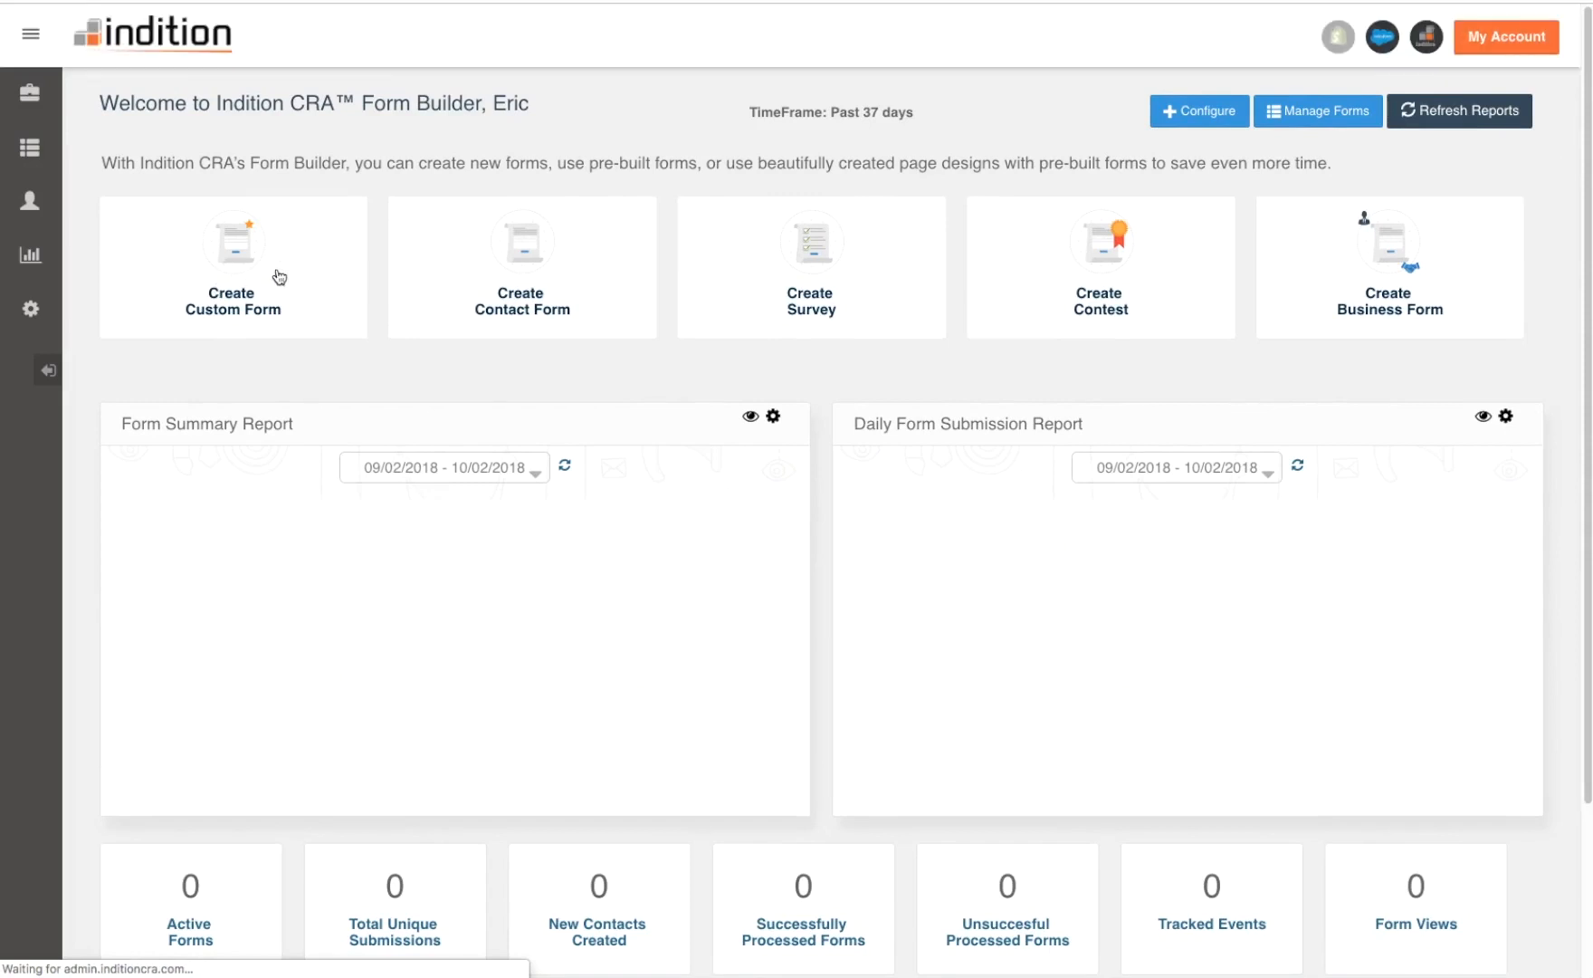
click(1322, 127)
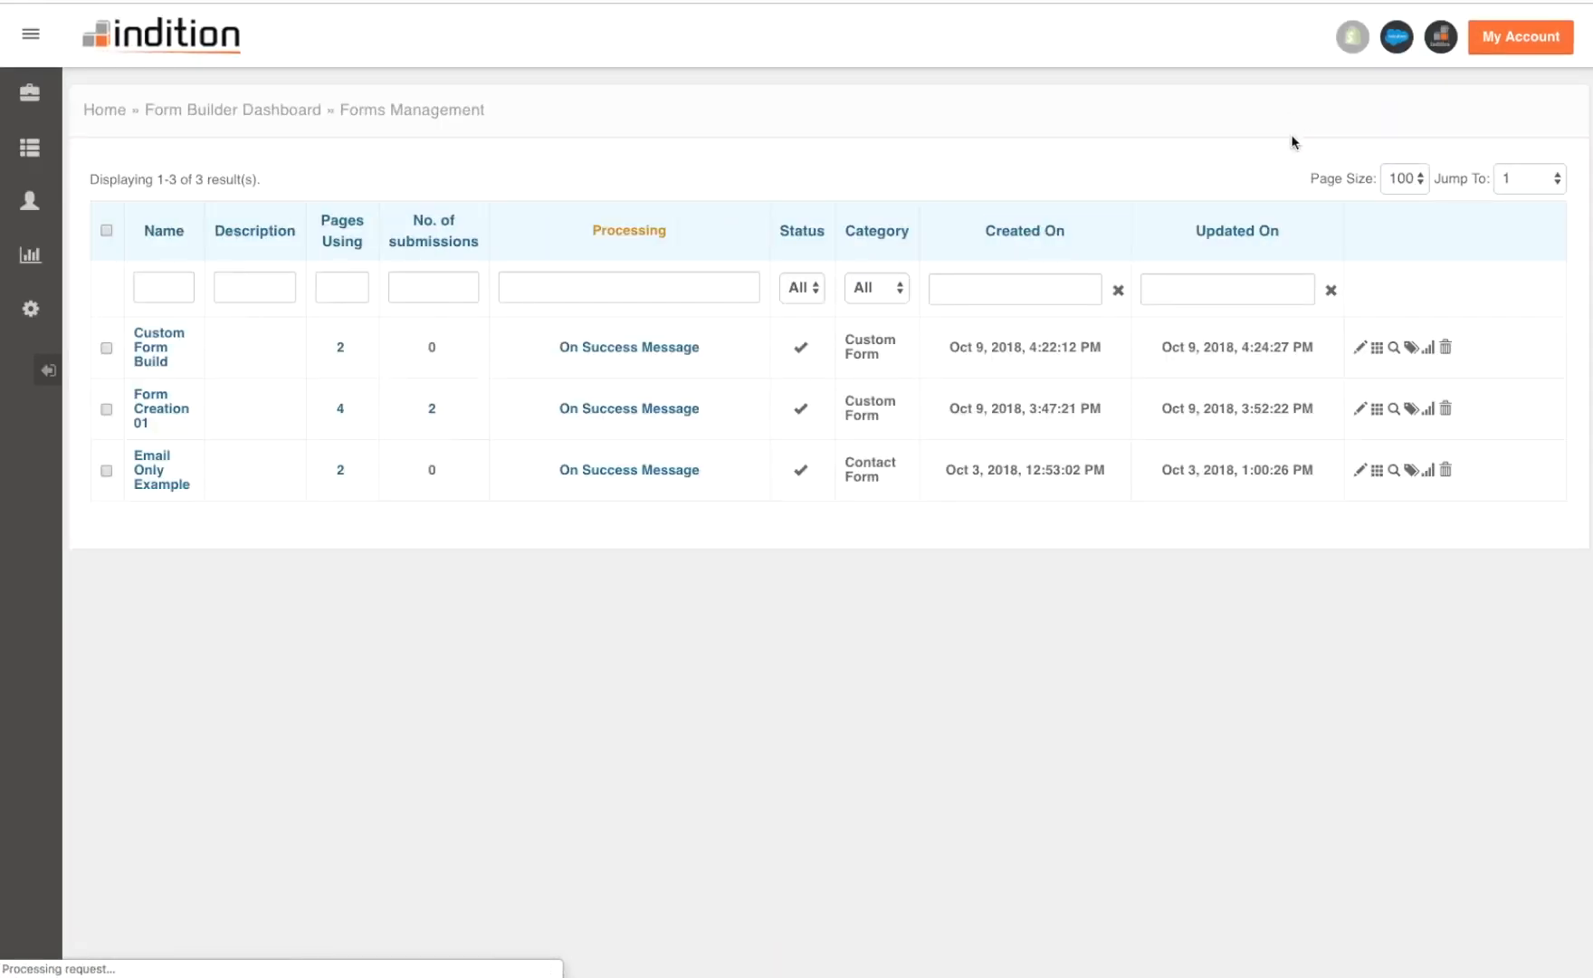
mouse_move(52, 284)
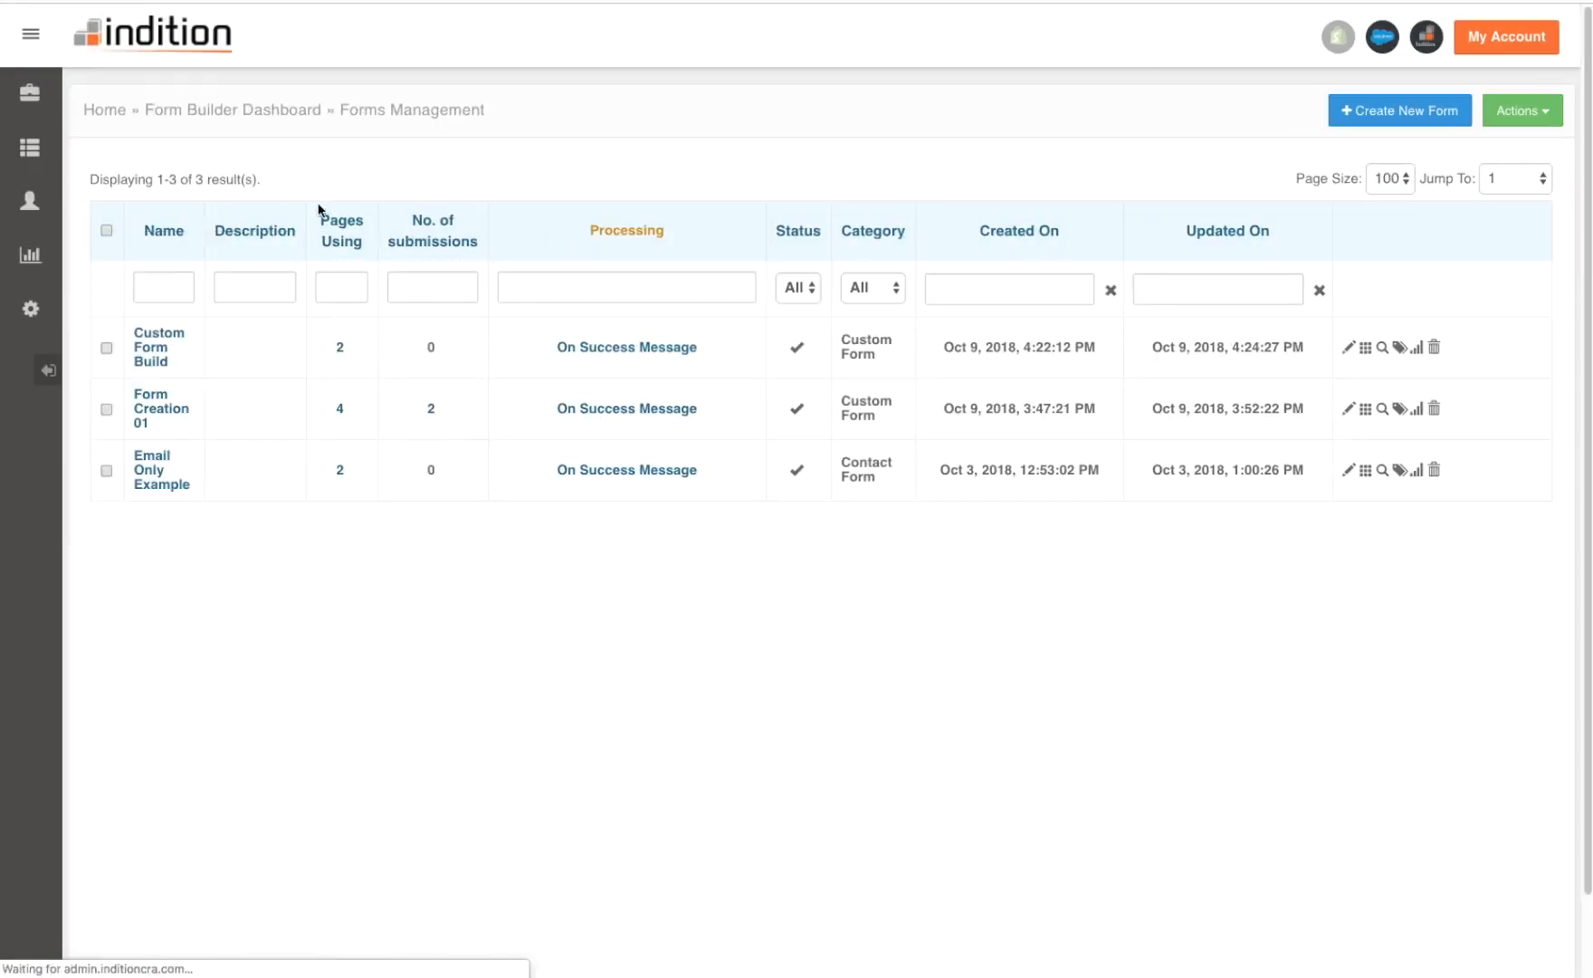
- In Custom Form Build, tick Required on the First Name field, apply it, and save the form
click(164, 356)
click(160, 355)
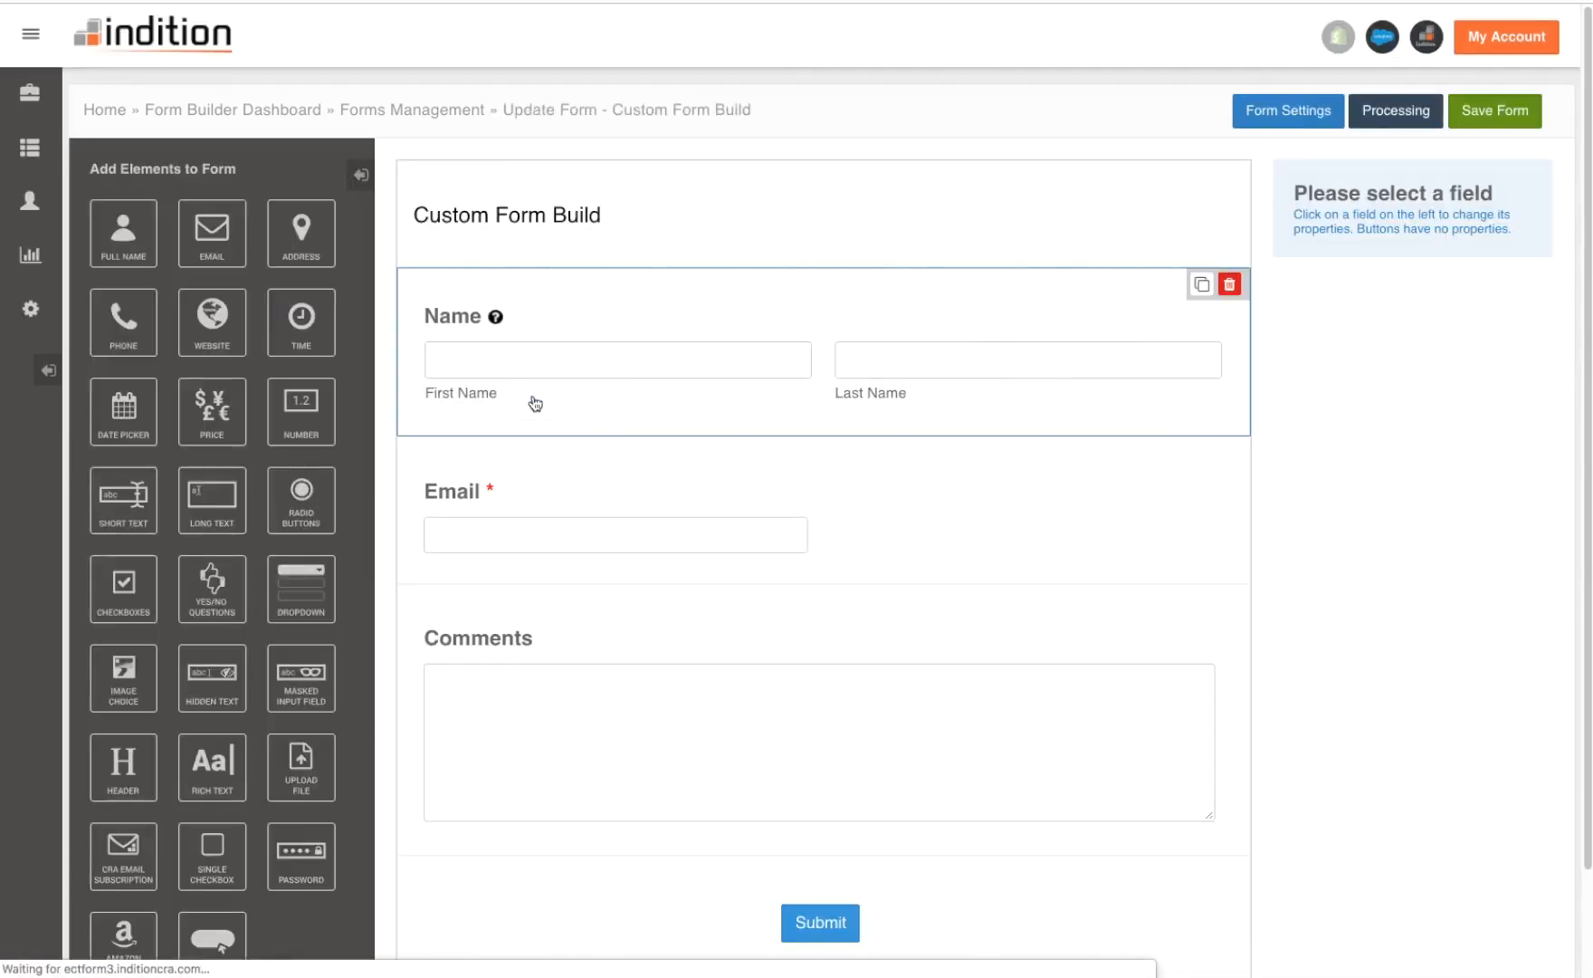
scroll(784, 325, down, 2)
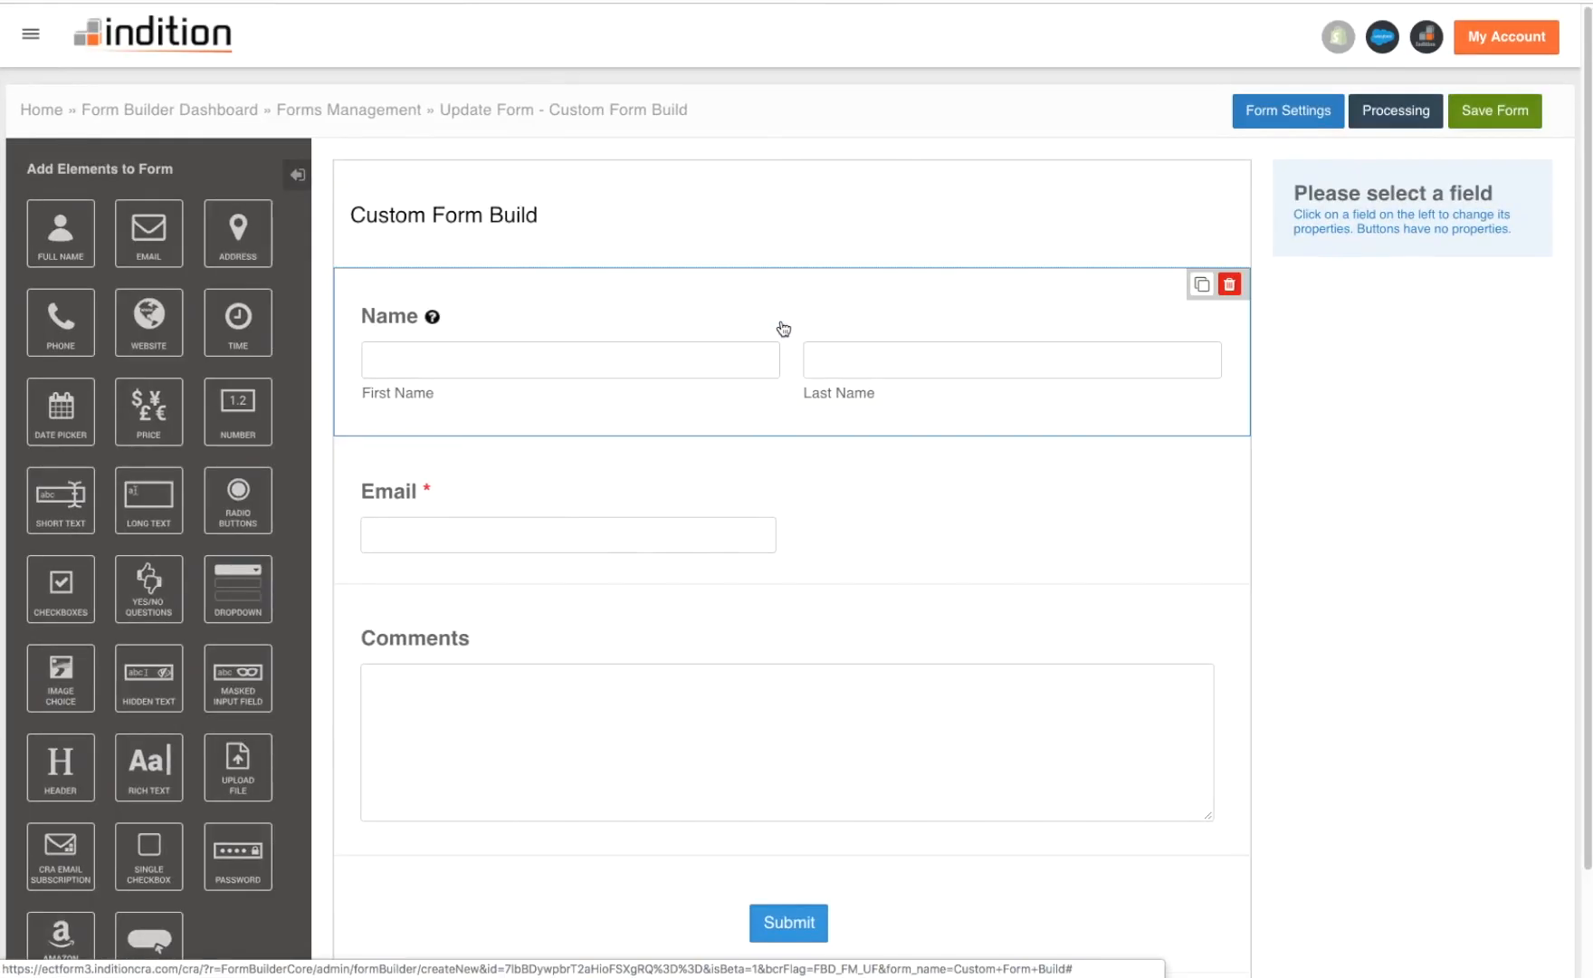
click(546, 371)
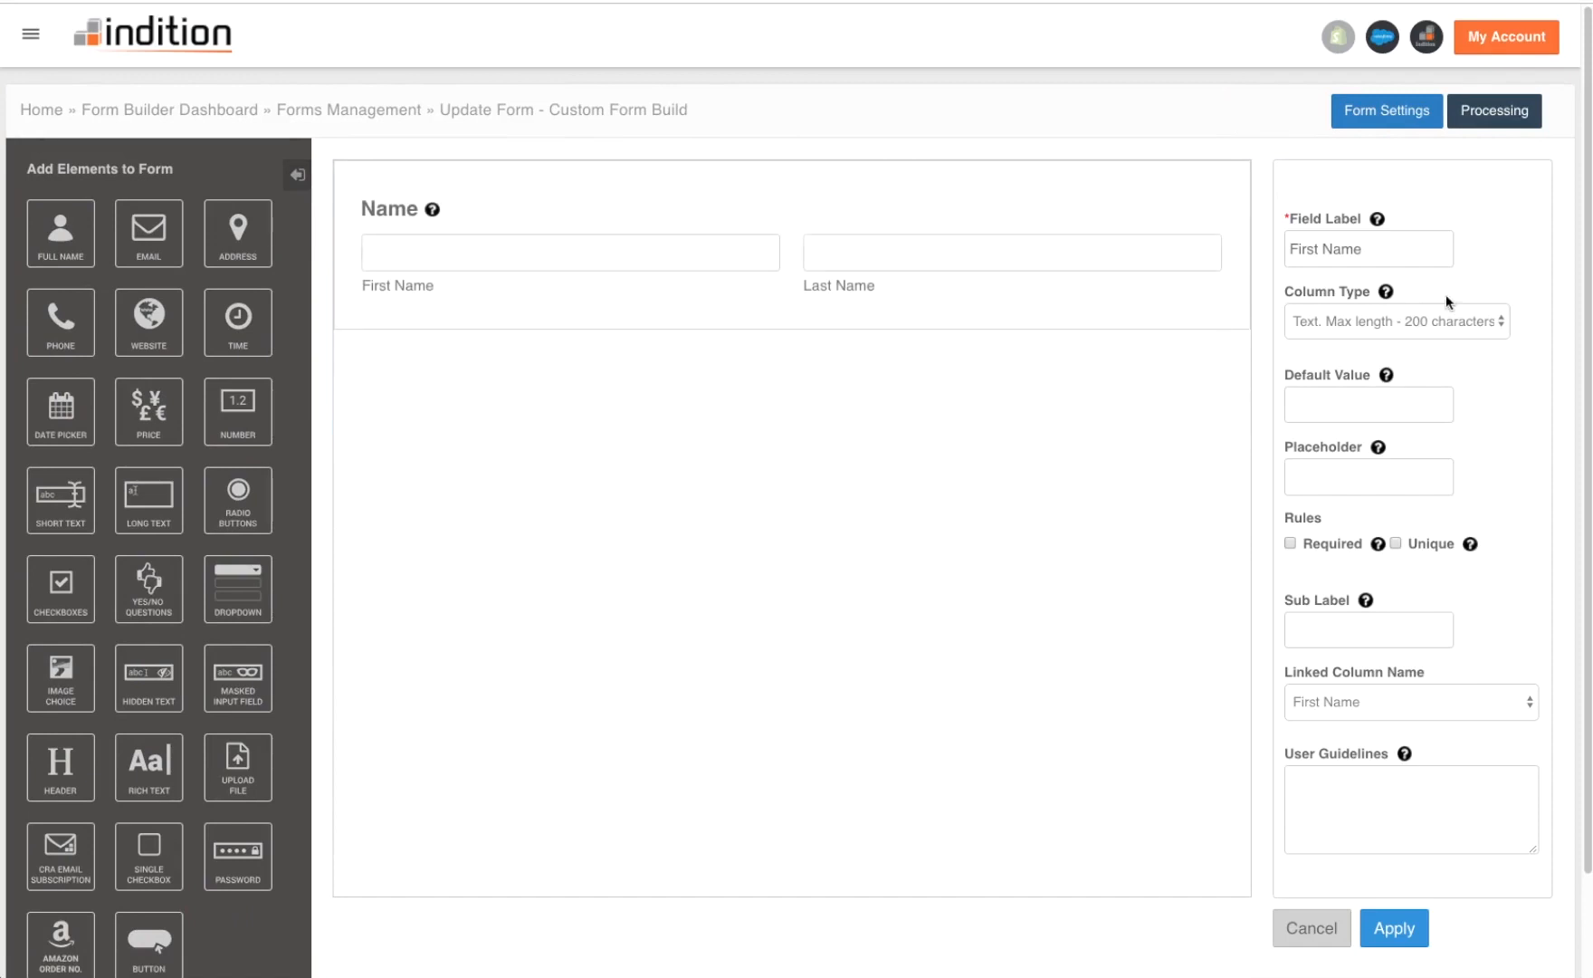
click(1290, 543)
click(1394, 929)
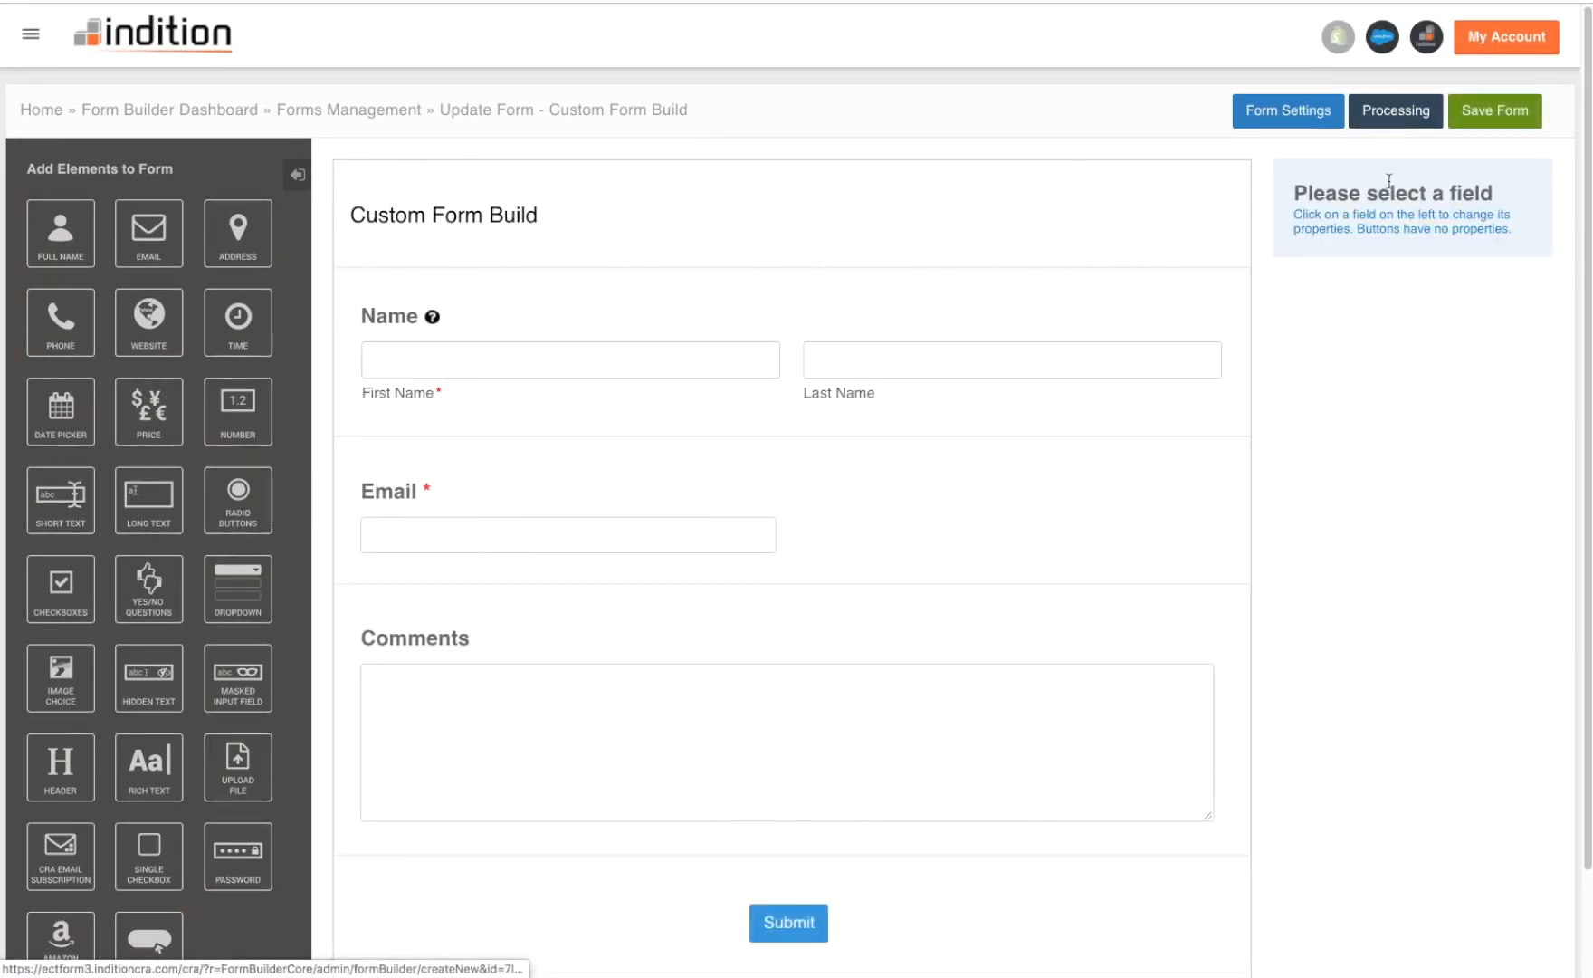
click(1519, 120)
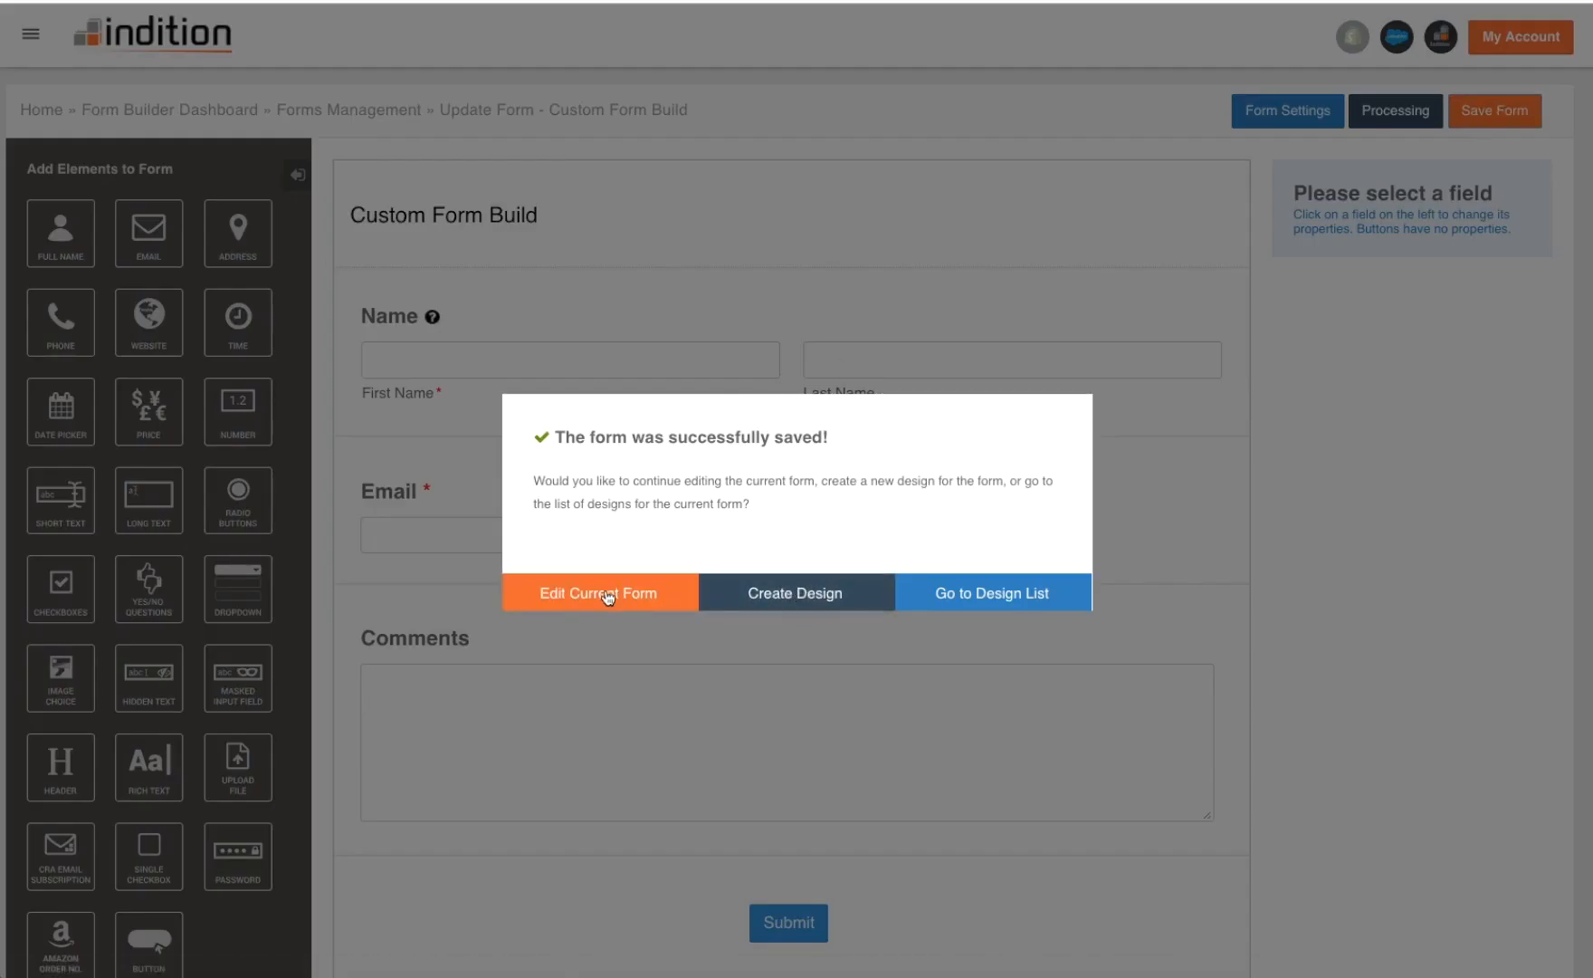
- Preview Example Design from the design list, close the preview, and reopen its layout editor
click(1023, 593)
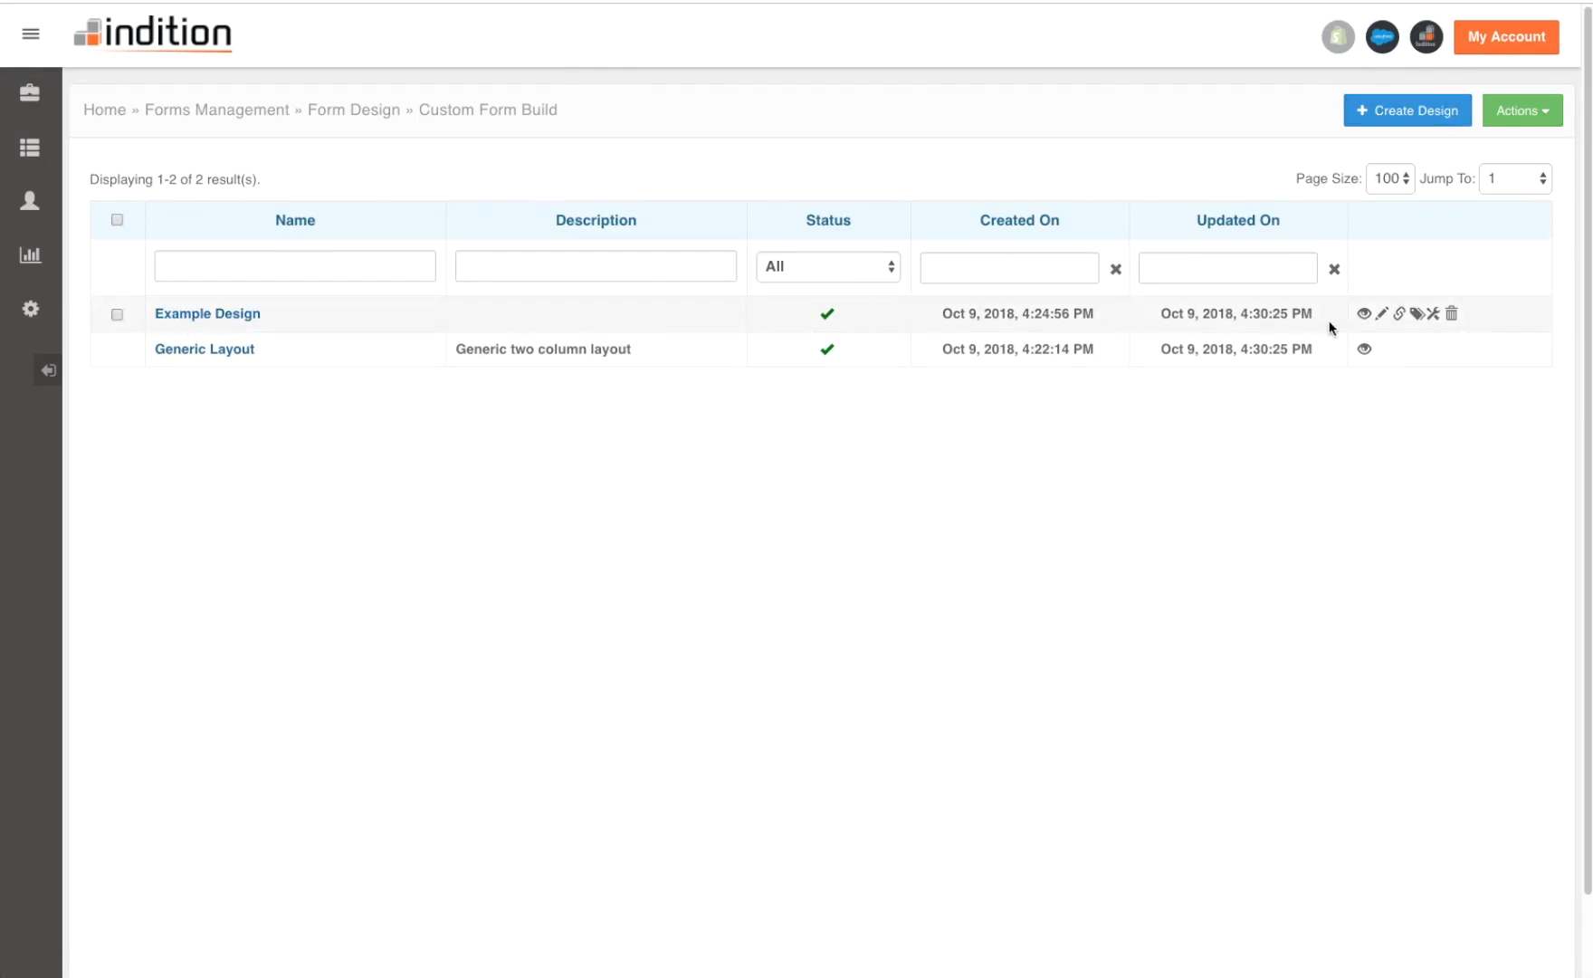
click(1365, 313)
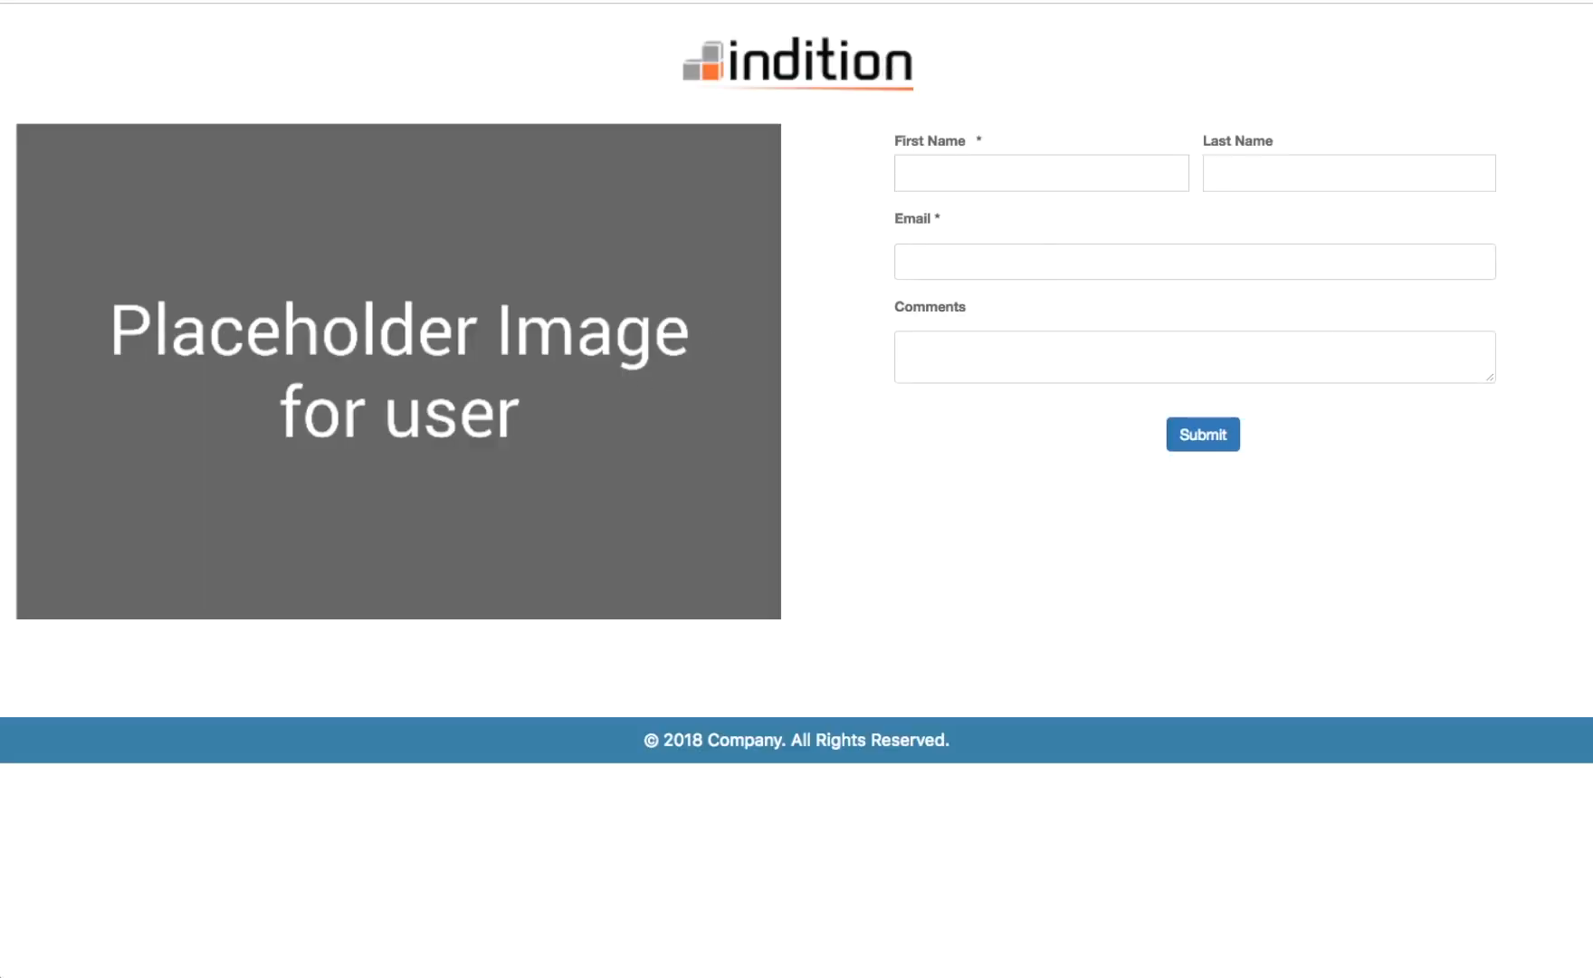
key(super+w)
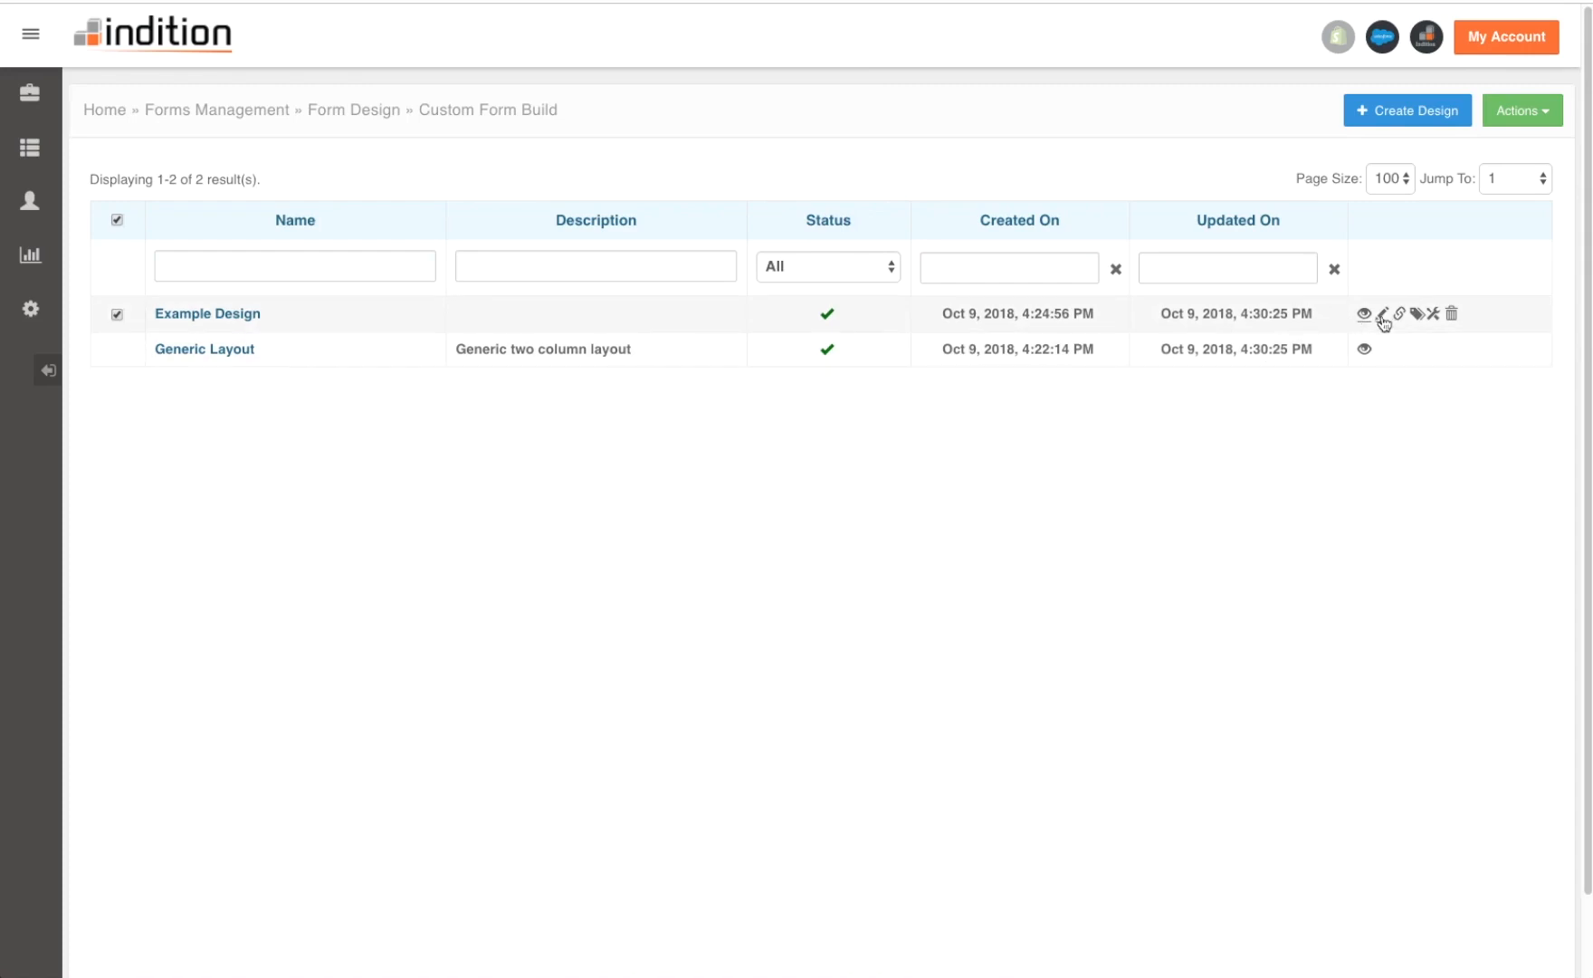
click(1382, 315)
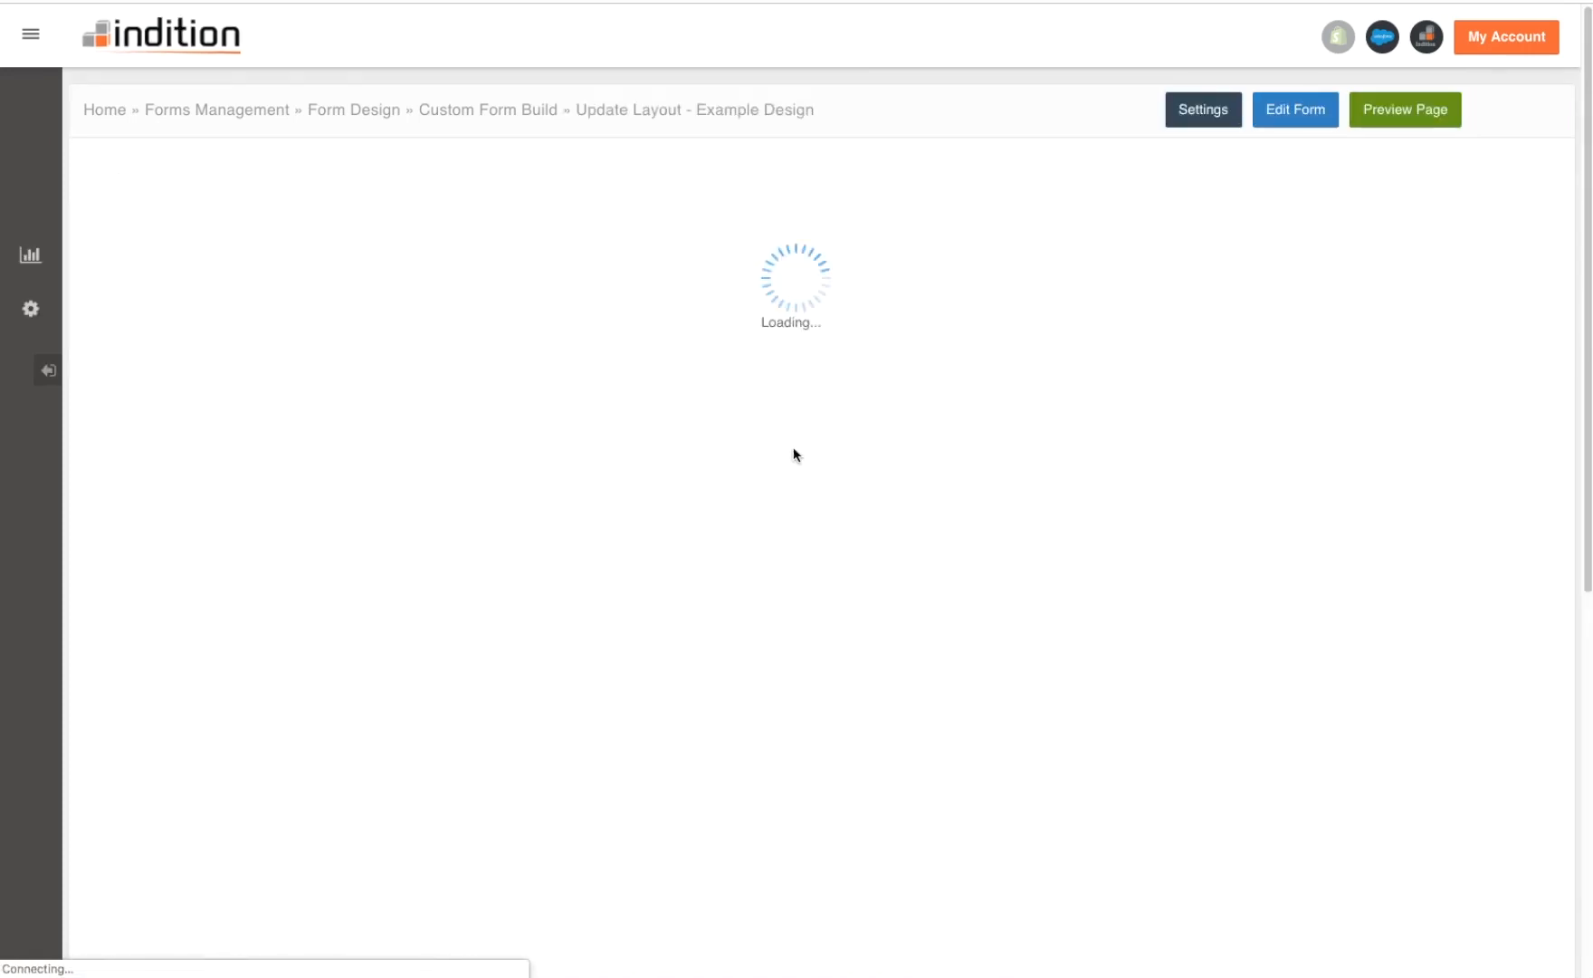
scroll(391, 339, down, 3)
scroll(392, 344, up, 3)
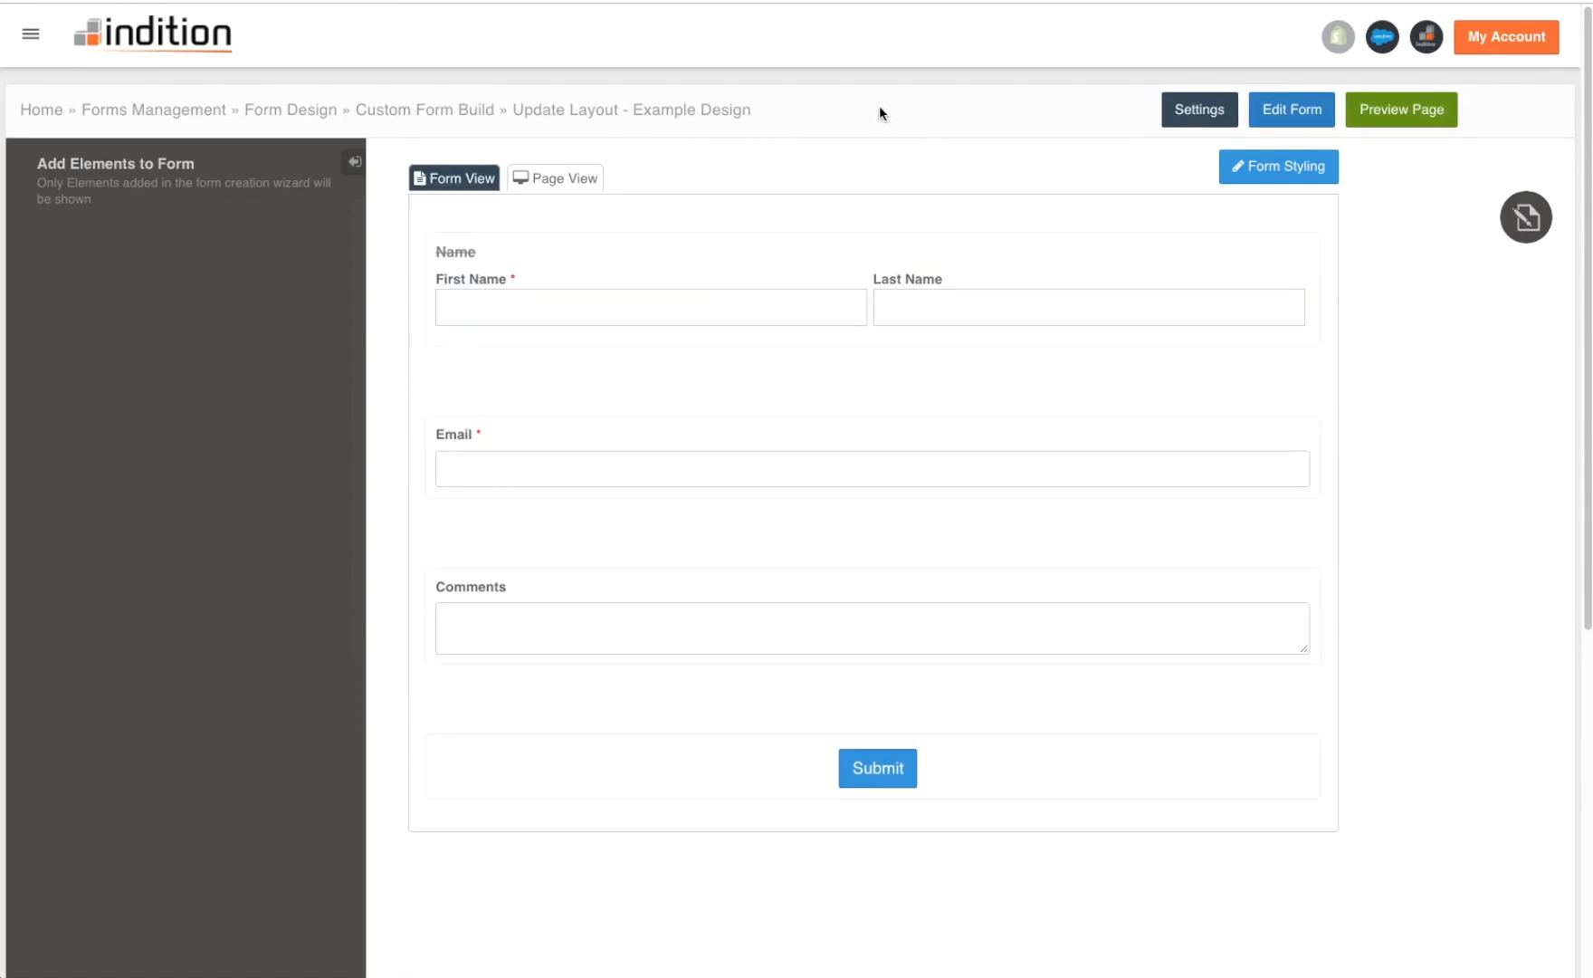